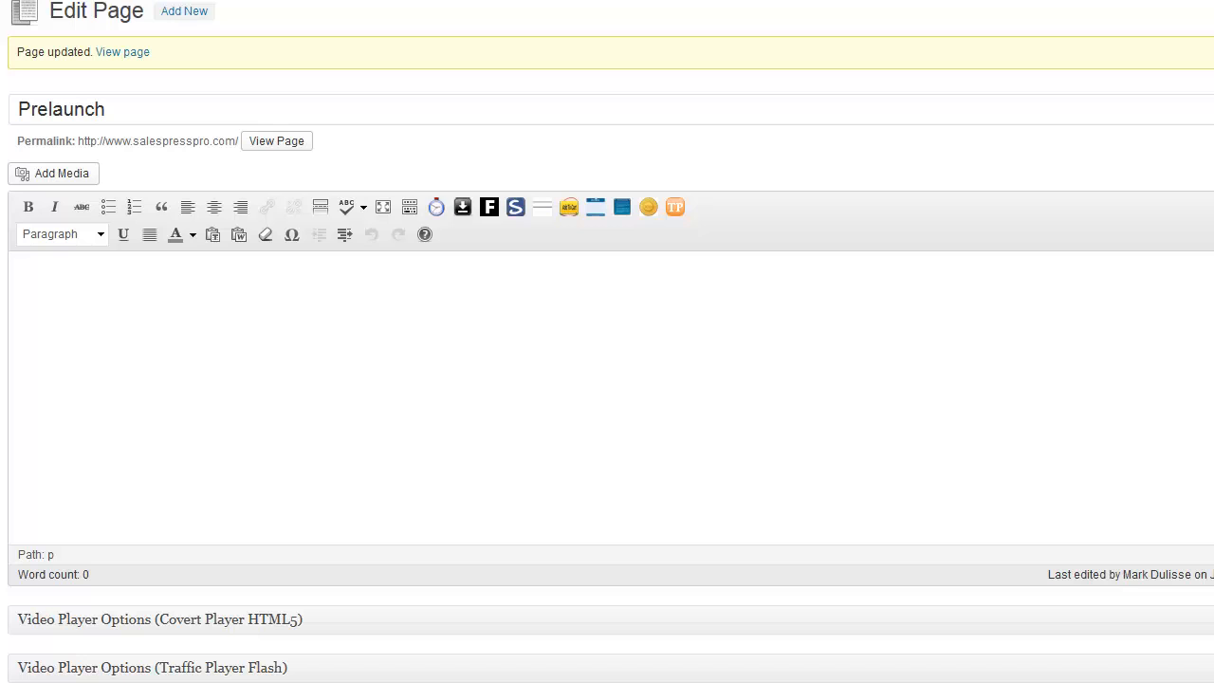
Expand the Covert Player HTML5 video player options on the Prelaunch page and enable Video Options.
scroll(607, 342, down, 4)
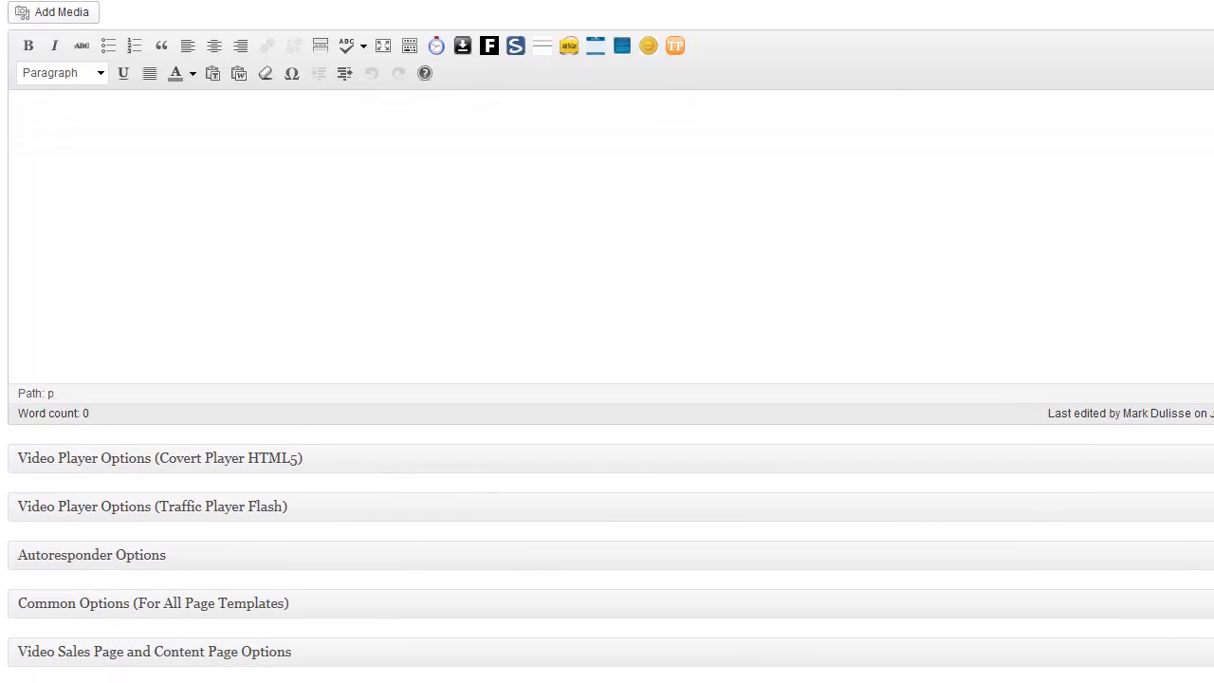
scroll(607, 342, up, 3)
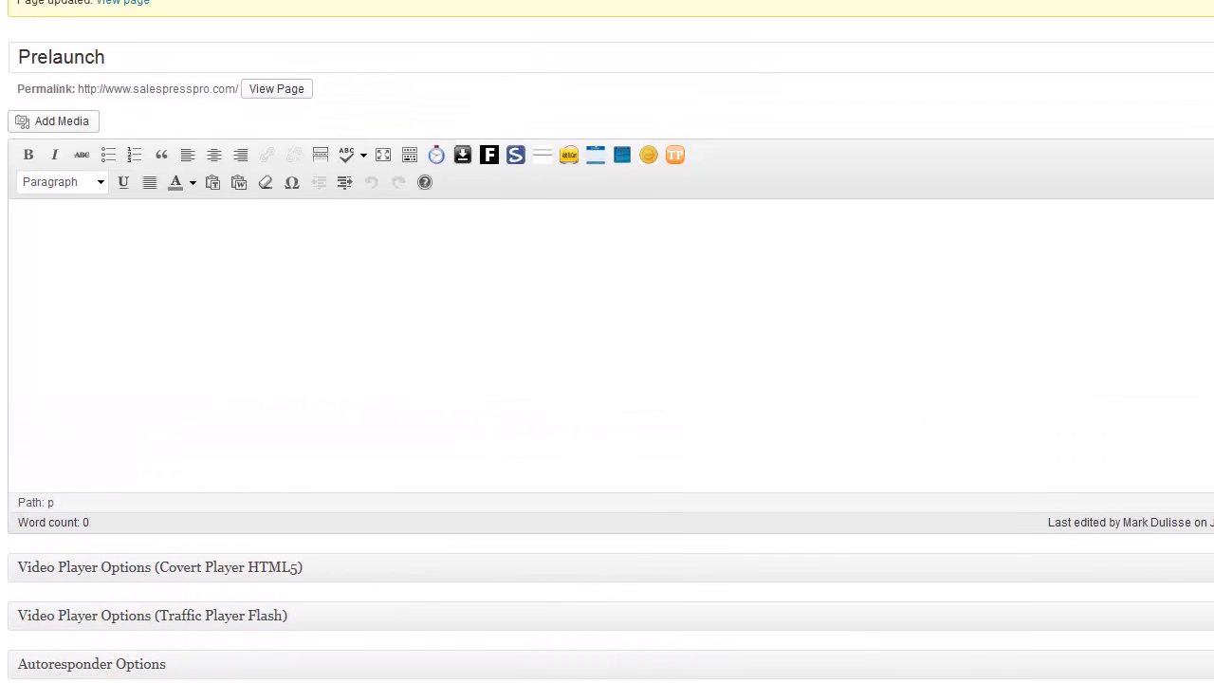
scroll(607, 341, down, 4)
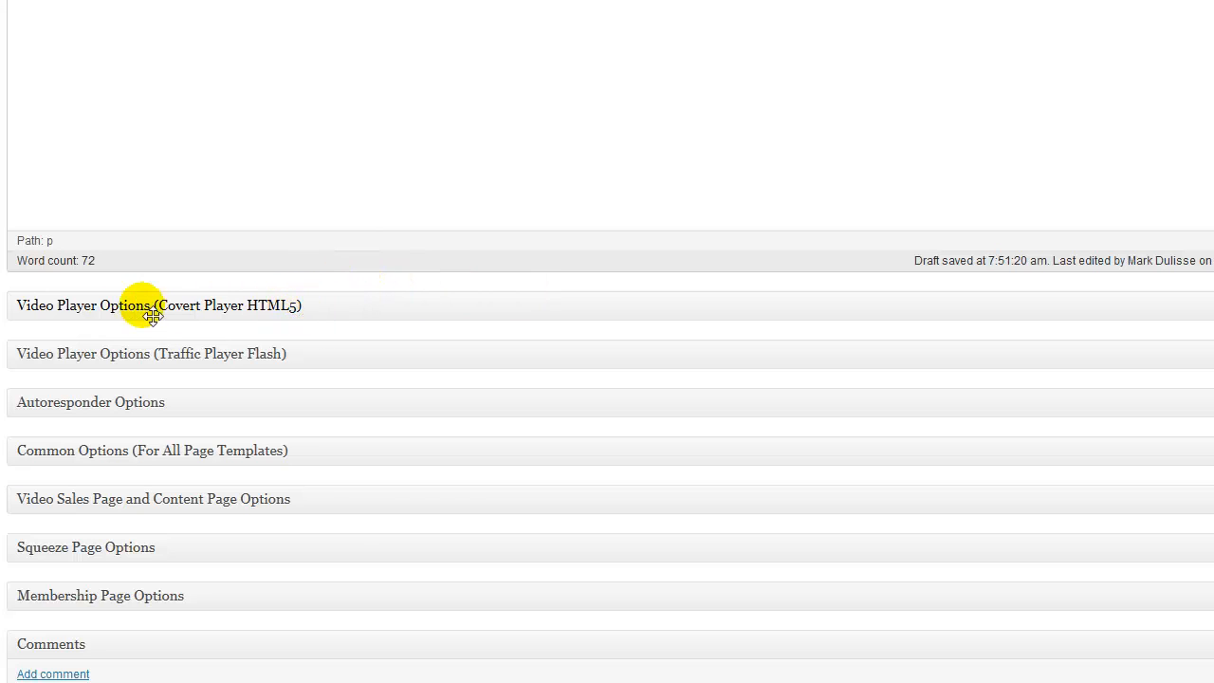
click(275, 316)
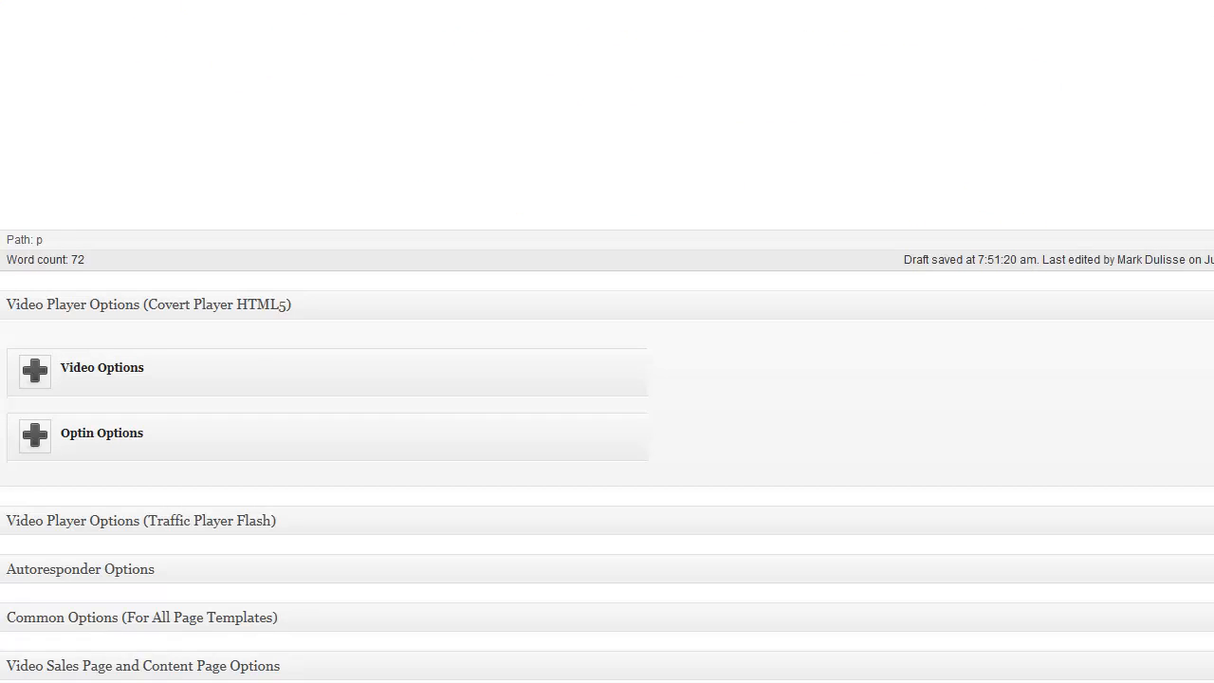
scroll(607, 379, down, 2)
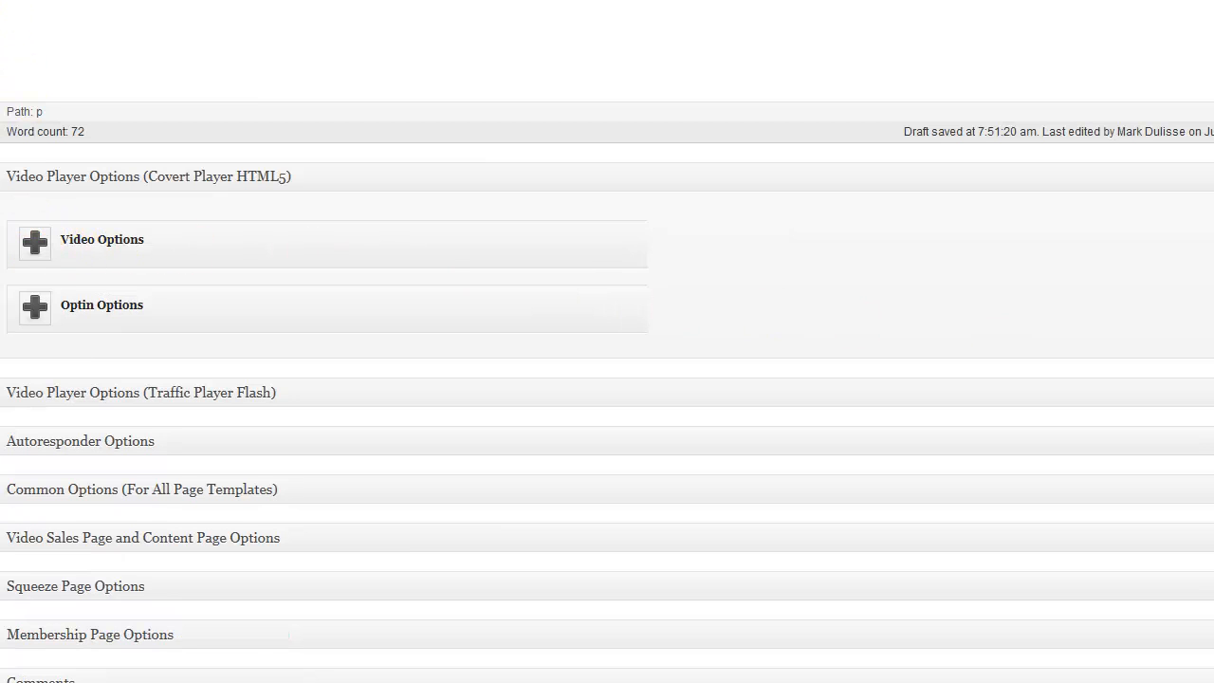
click(34, 241)
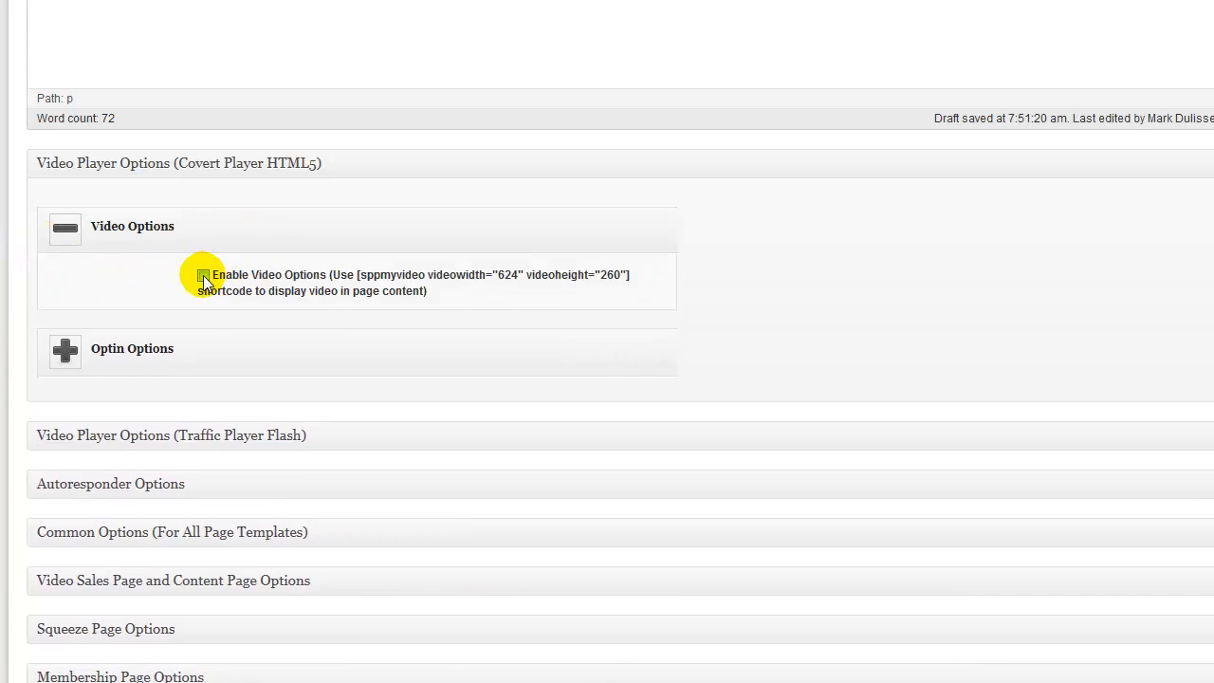
click(203, 275)
Switch the video source to YouTube to view its settings and return it to FlowPlayer.
scroll(977, 260, down, 2)
scroll(977, 258, down, 1)
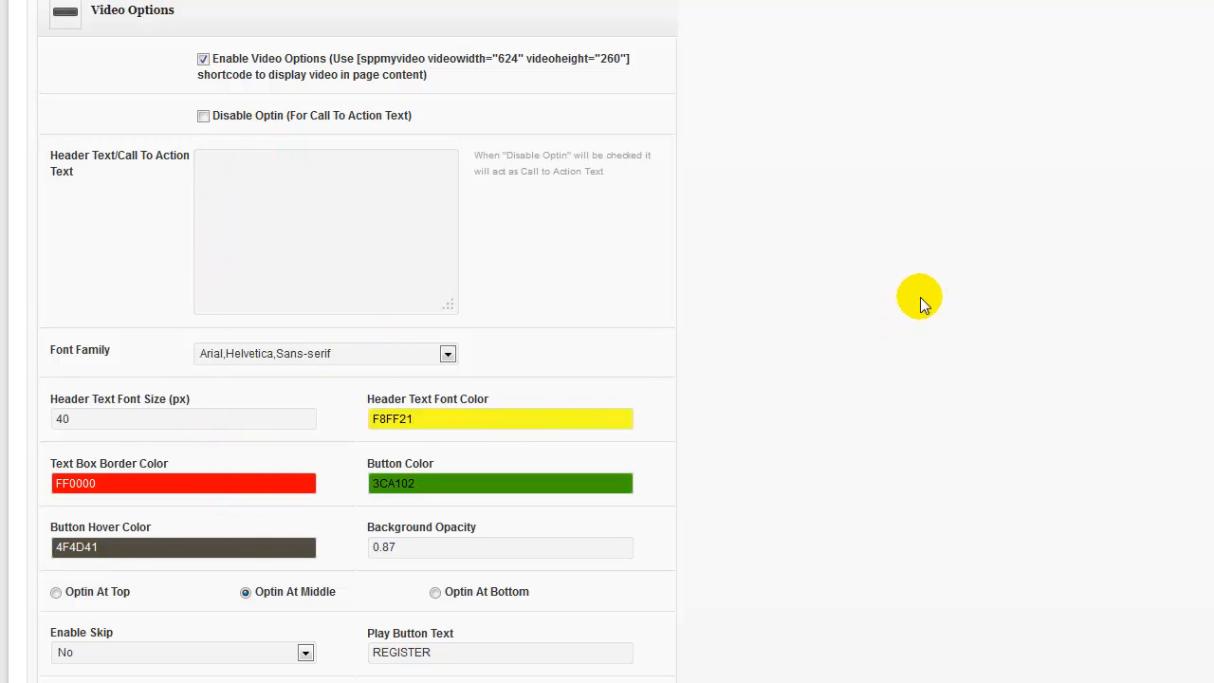
scroll(919, 297, down, 3)
scroll(919, 297, down, 5)
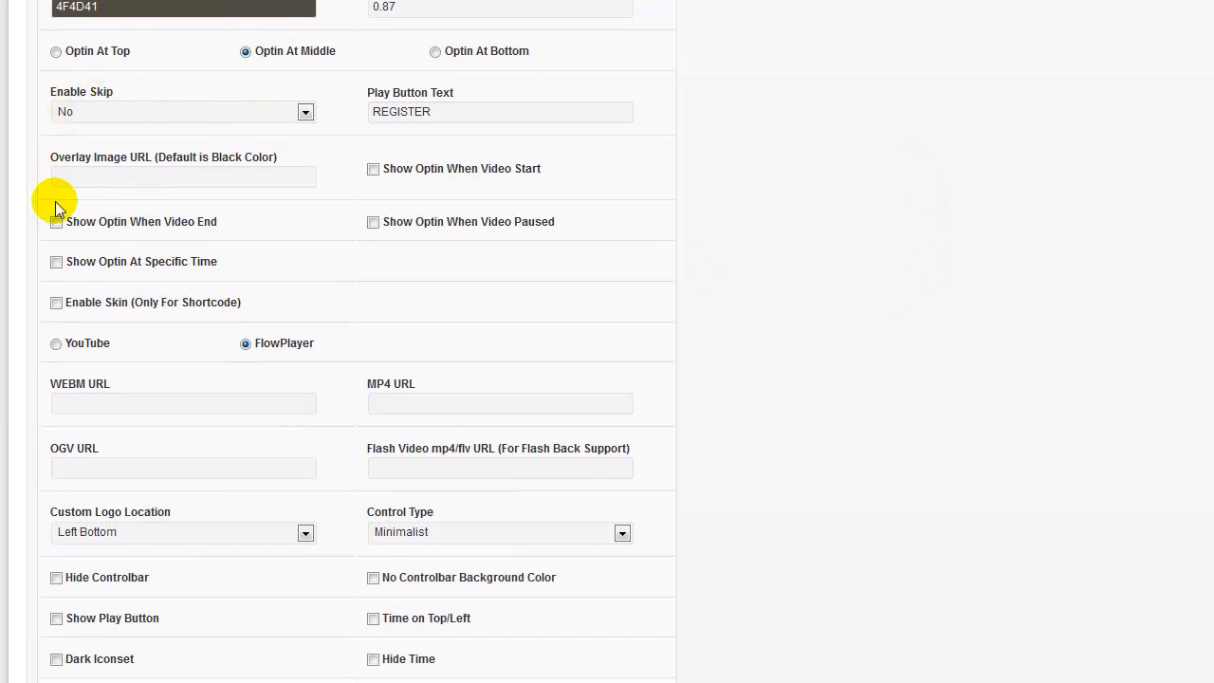
scroll(536, 254, down, 3)
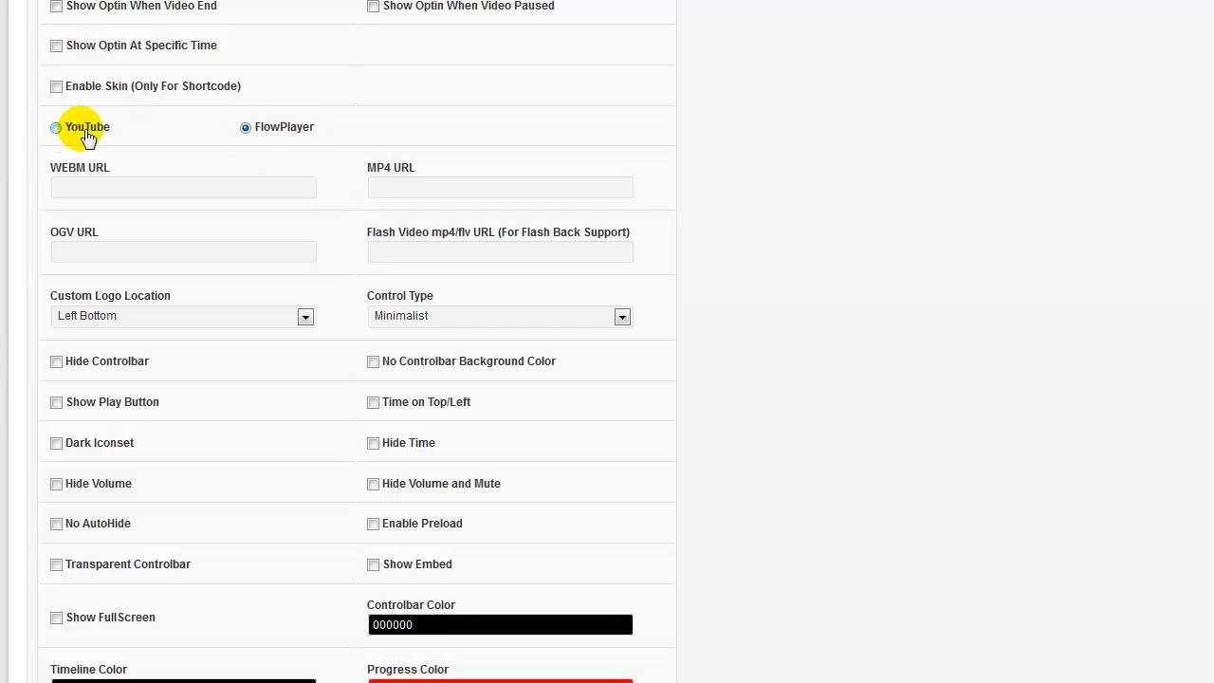
click(56, 130)
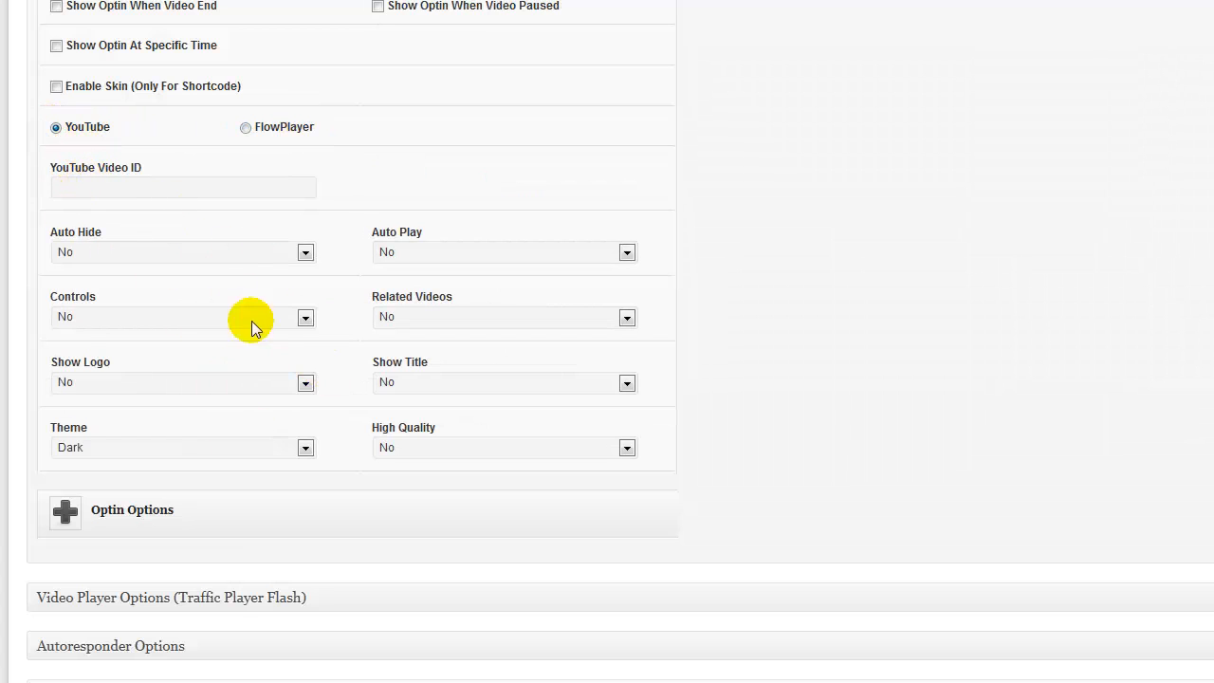
click(245, 128)
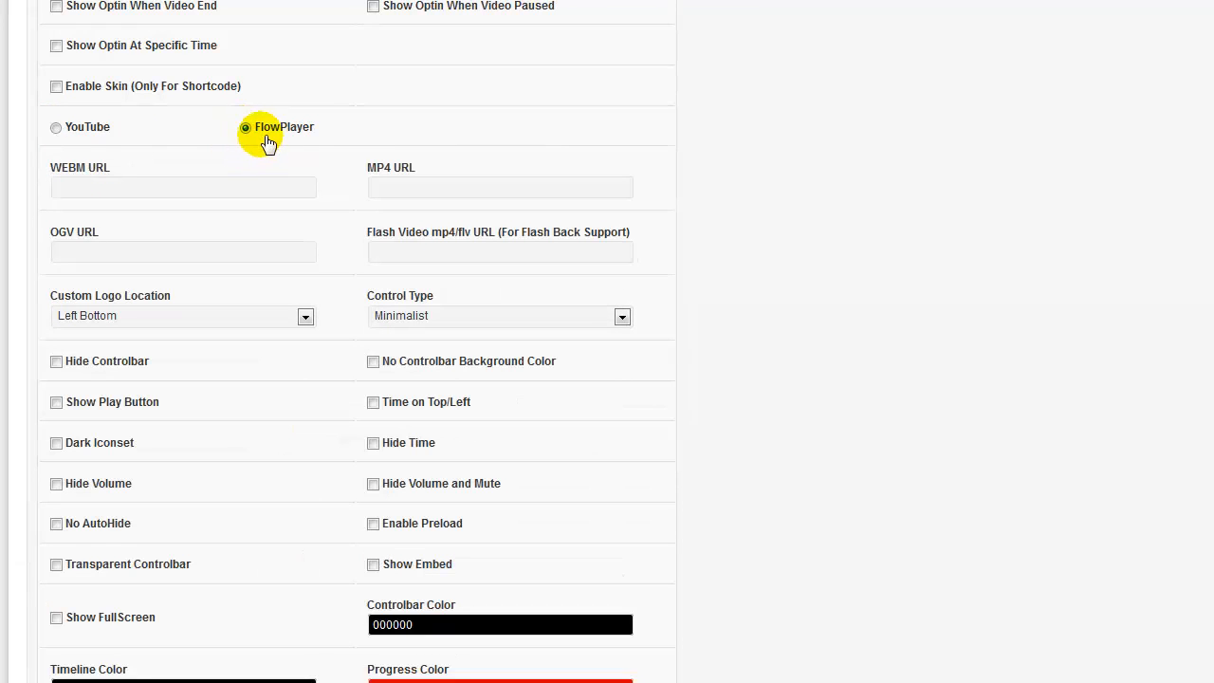
Examine the WEBM, MP4, OGV and Flash video URL fields available for the FlowPlayer source.
click(111, 186)
click(408, 188)
click(409, 251)
click(212, 188)
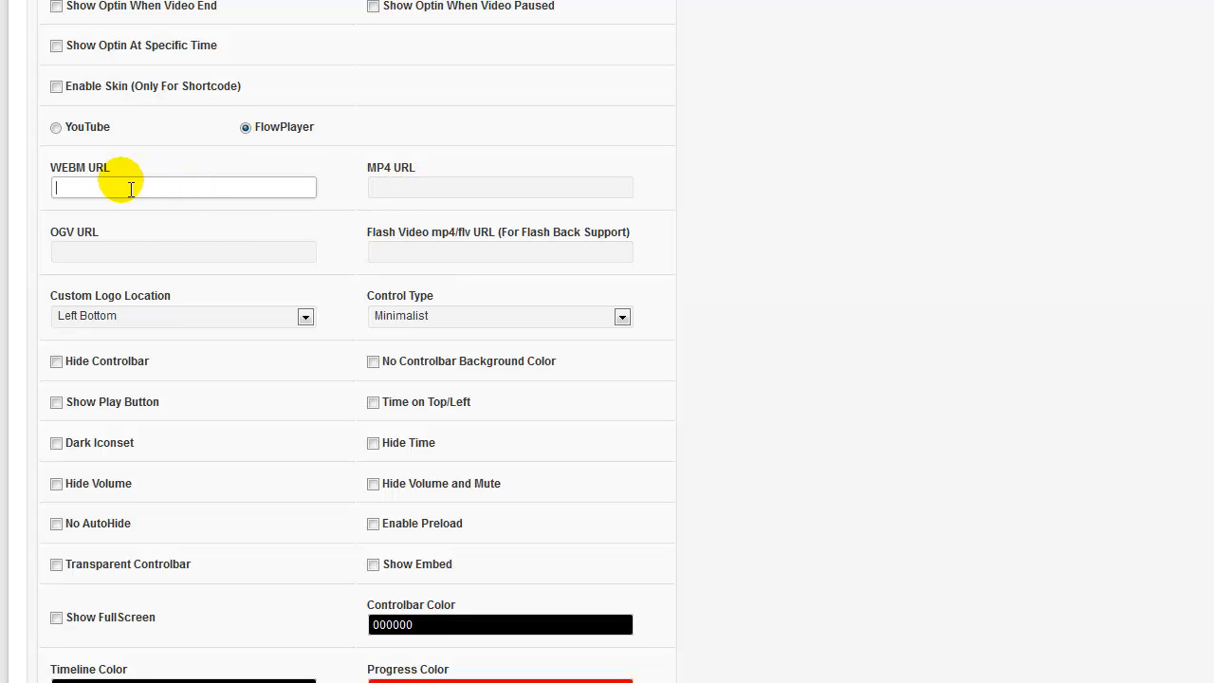
click(396, 187)
click(202, 251)
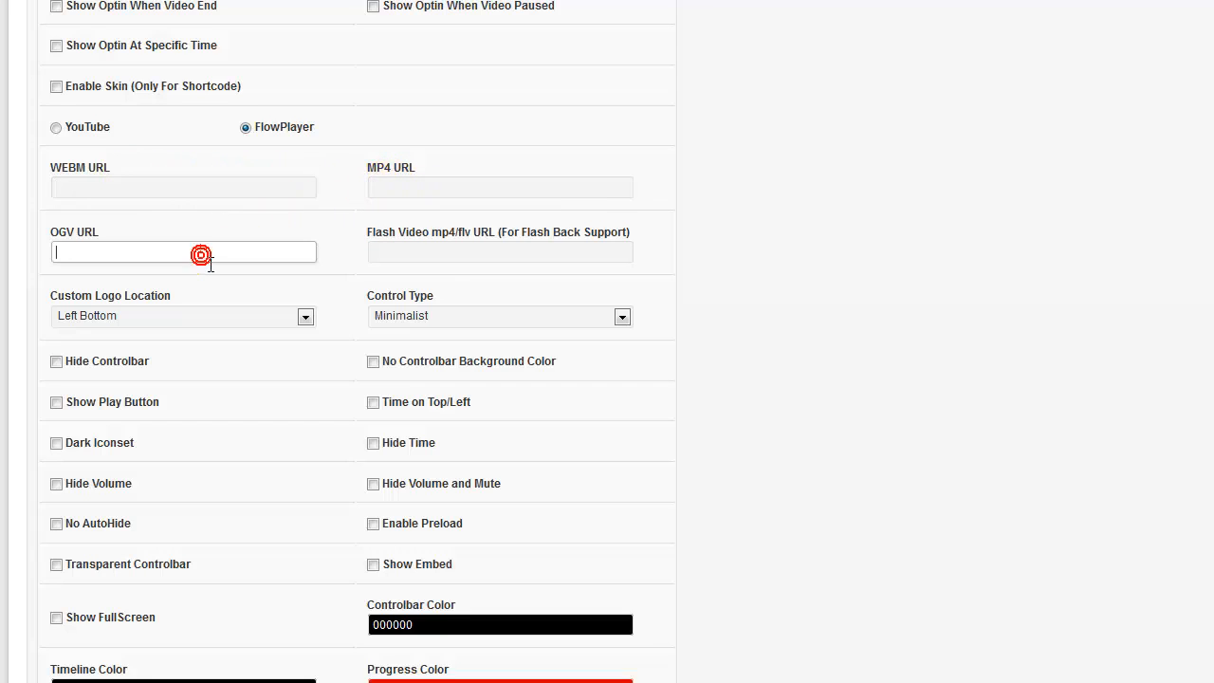
click(426, 199)
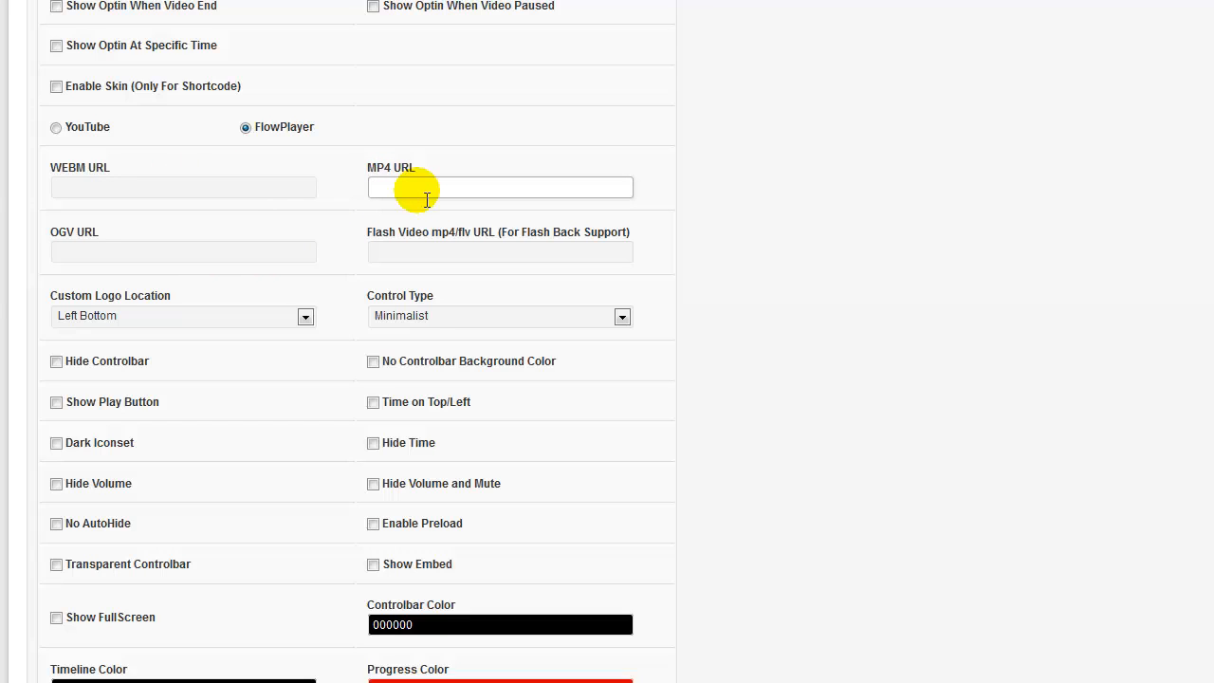
click(84, 195)
click(418, 195)
click(418, 194)
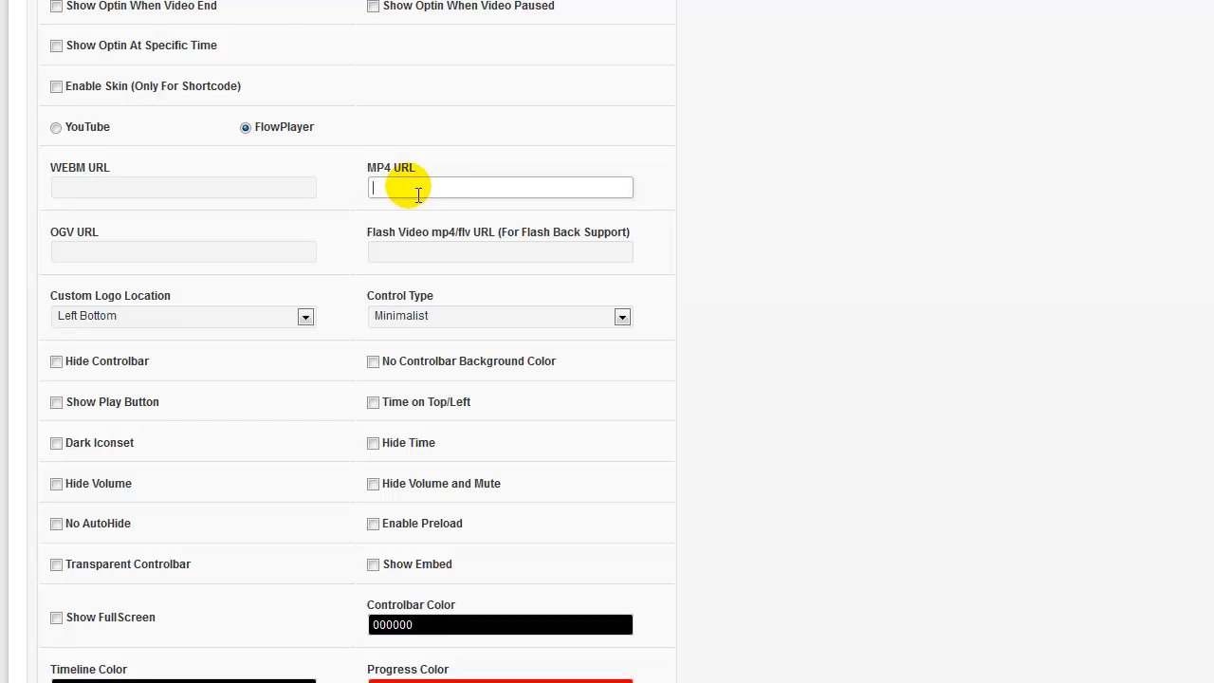
click(259, 256)
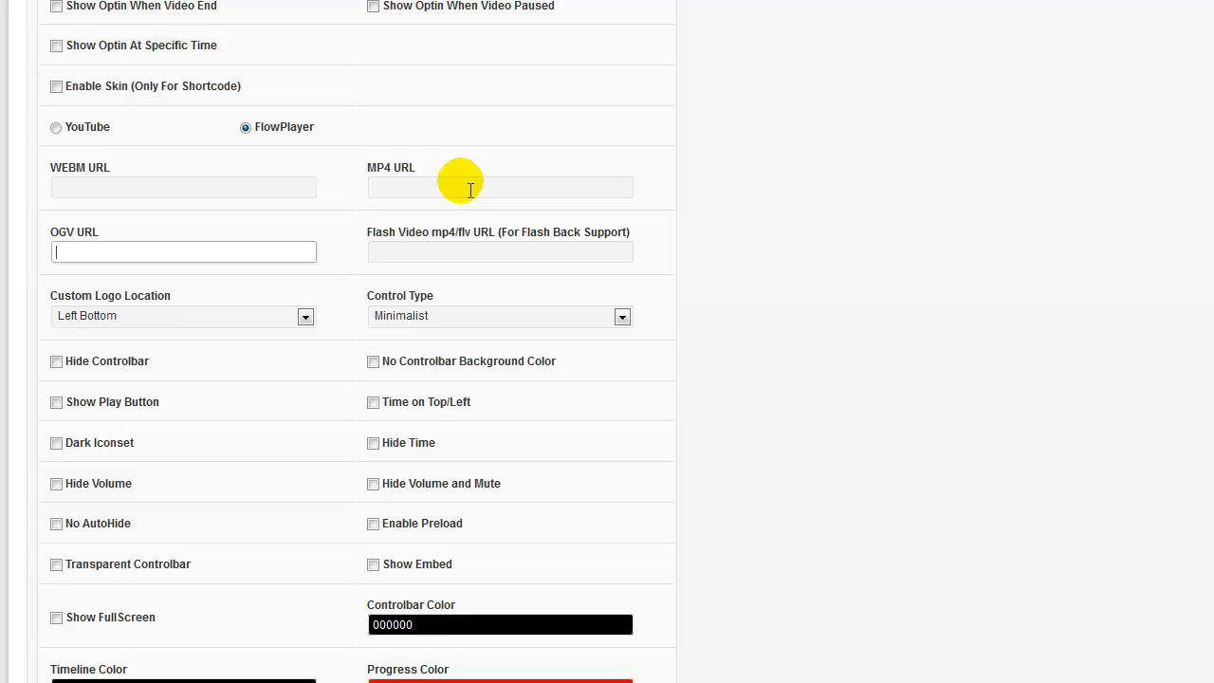
click(464, 249)
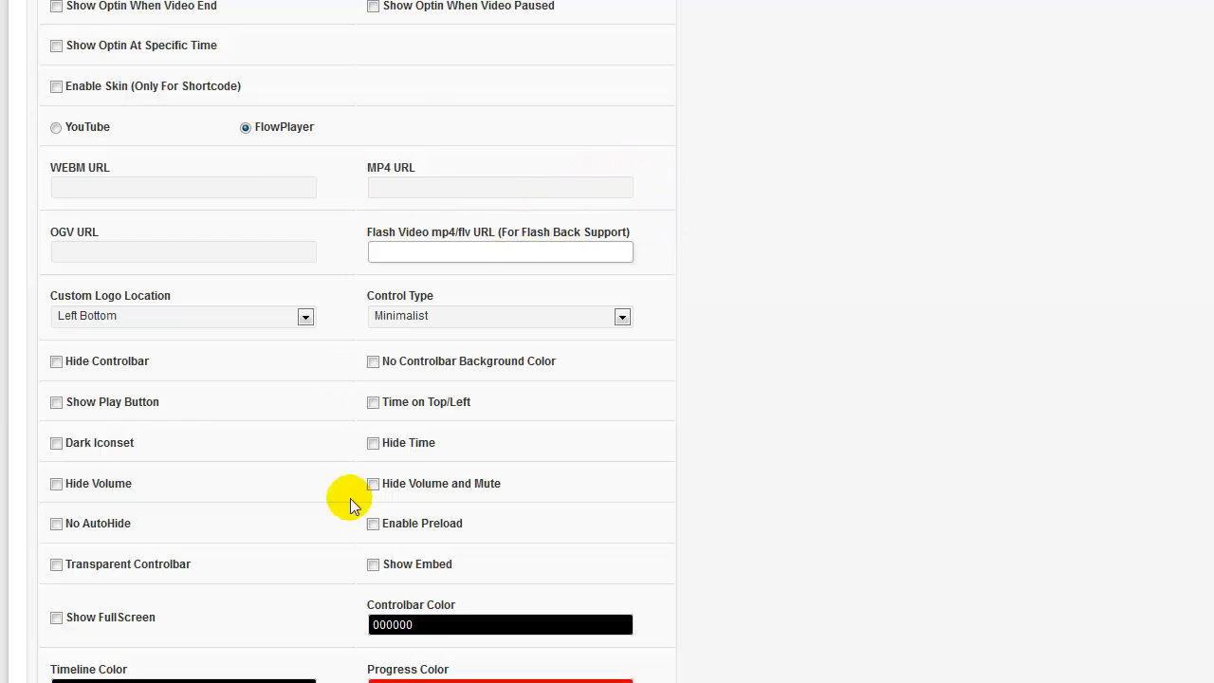
key(alt+Tab)
click(775, 292)
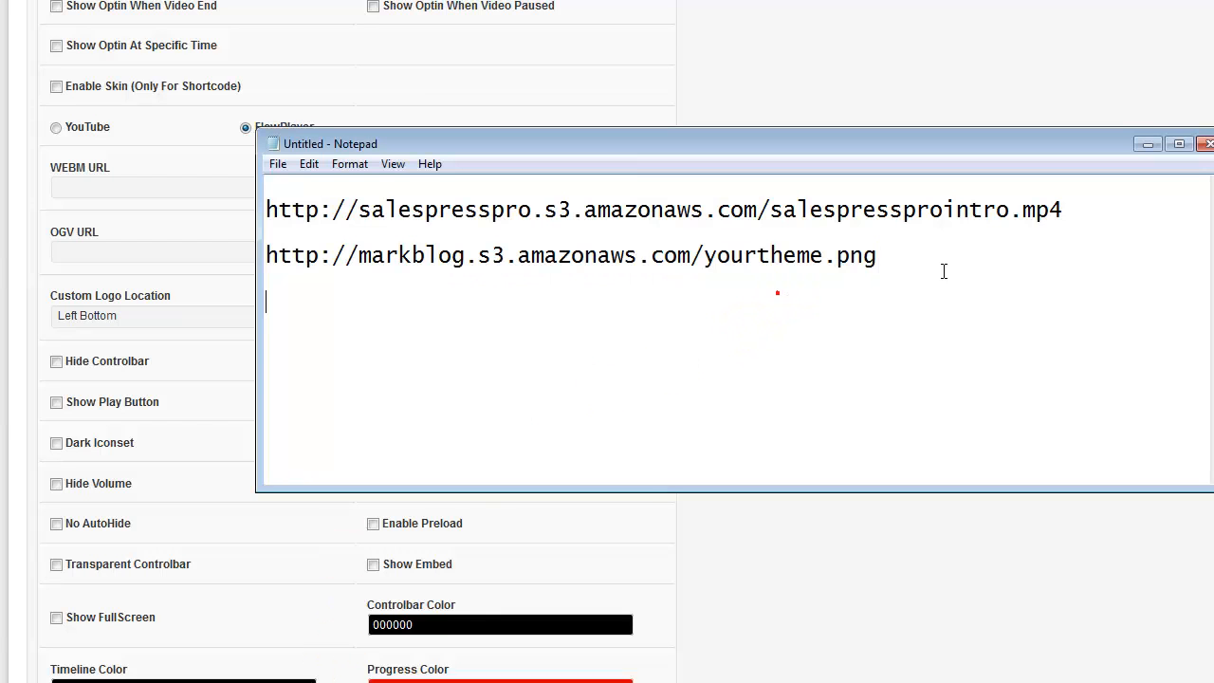
drag(1081, 217, 309, 220)
right_click(309, 220)
click(342, 273)
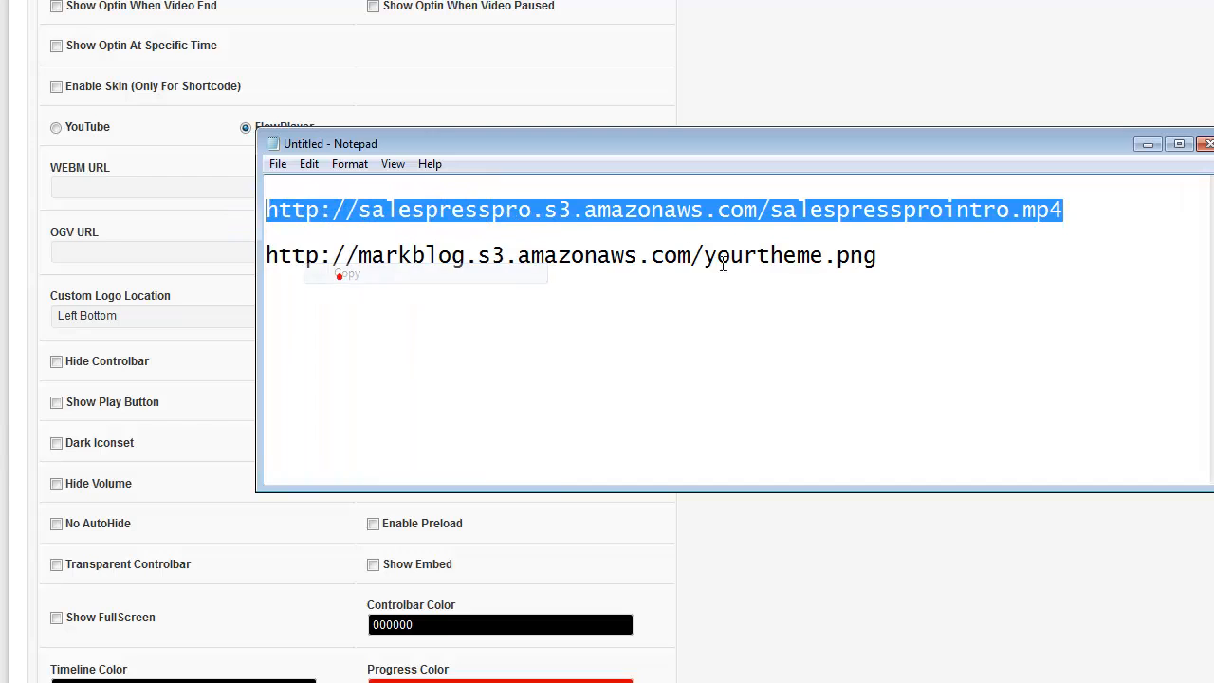
click(1148, 143)
click(442, 188)
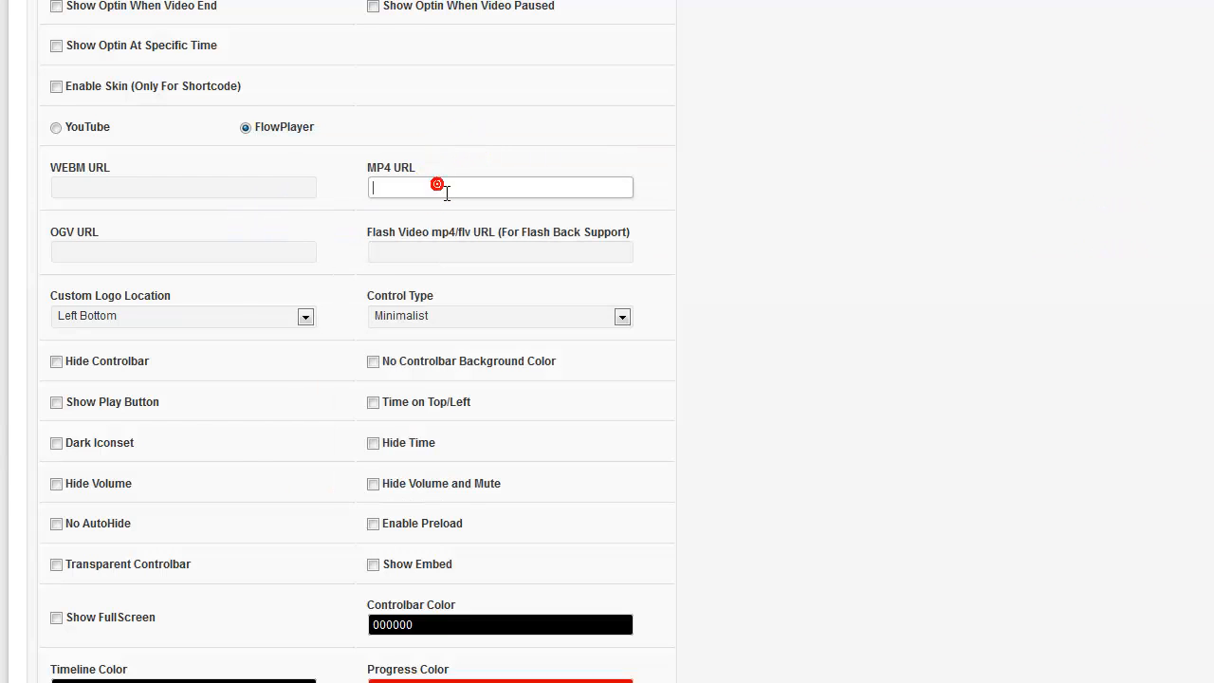
key(ctrl+v)
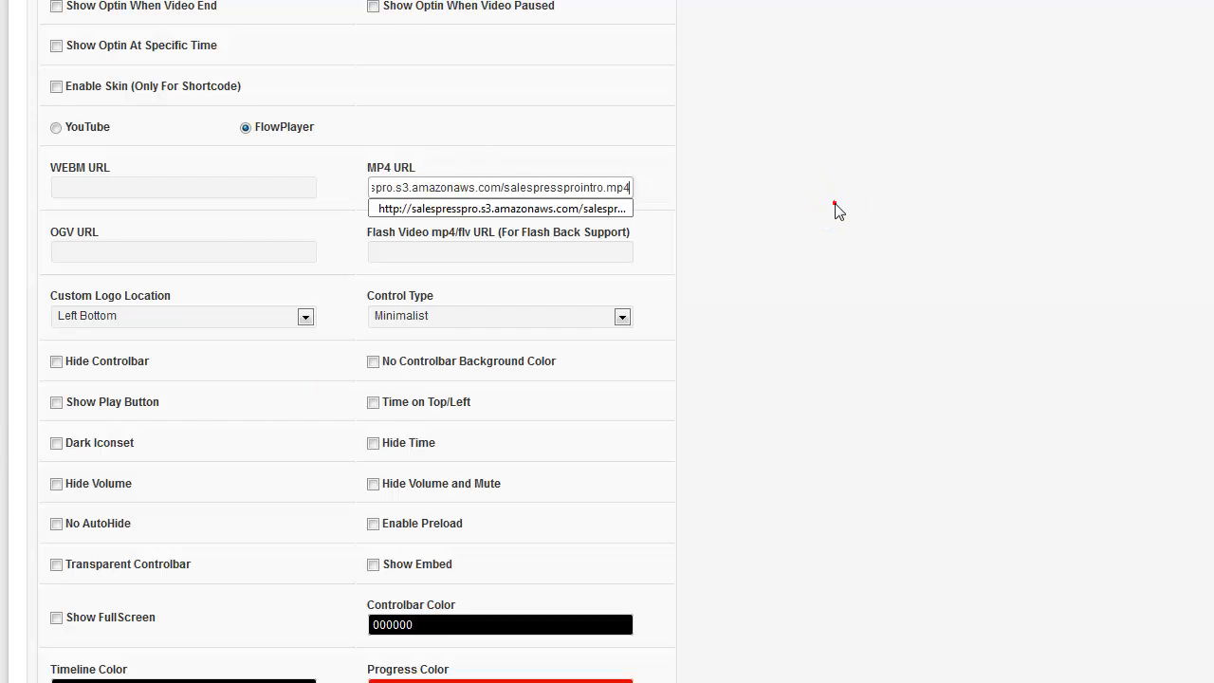
Paste the same salespressprointro.mp4 address as the Flash Video mp4/flv URL for Flash fallback support.
click(567, 253)
click(558, 251)
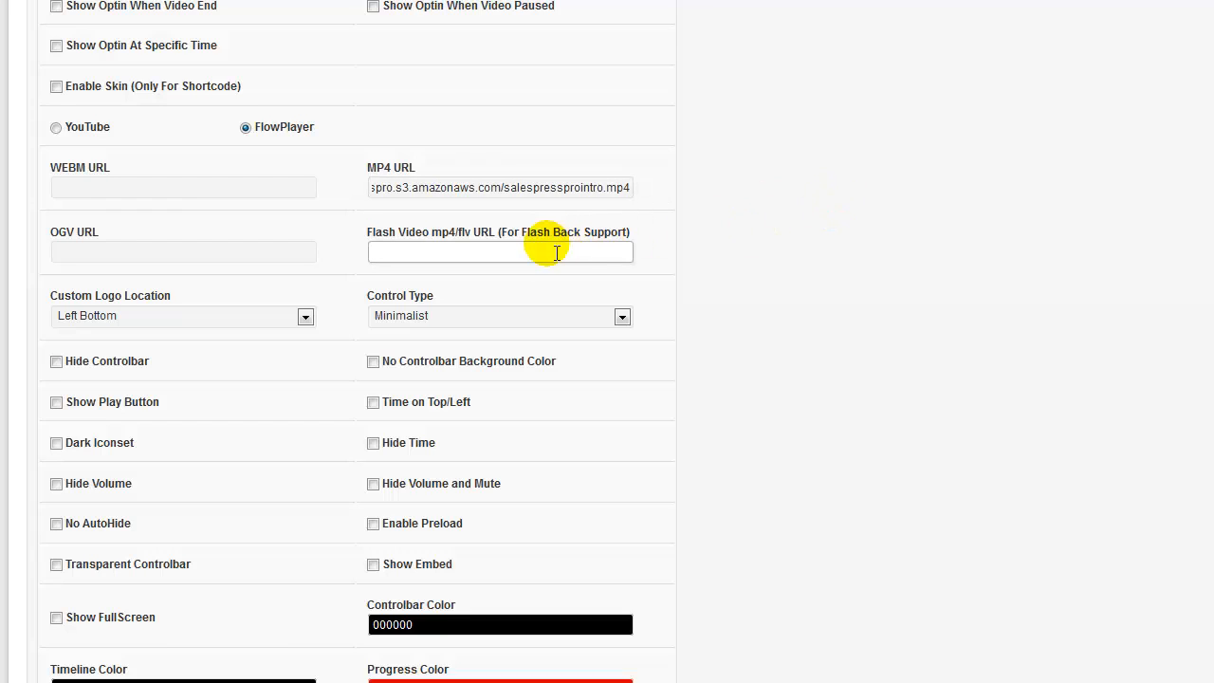
key(ctrl+v)
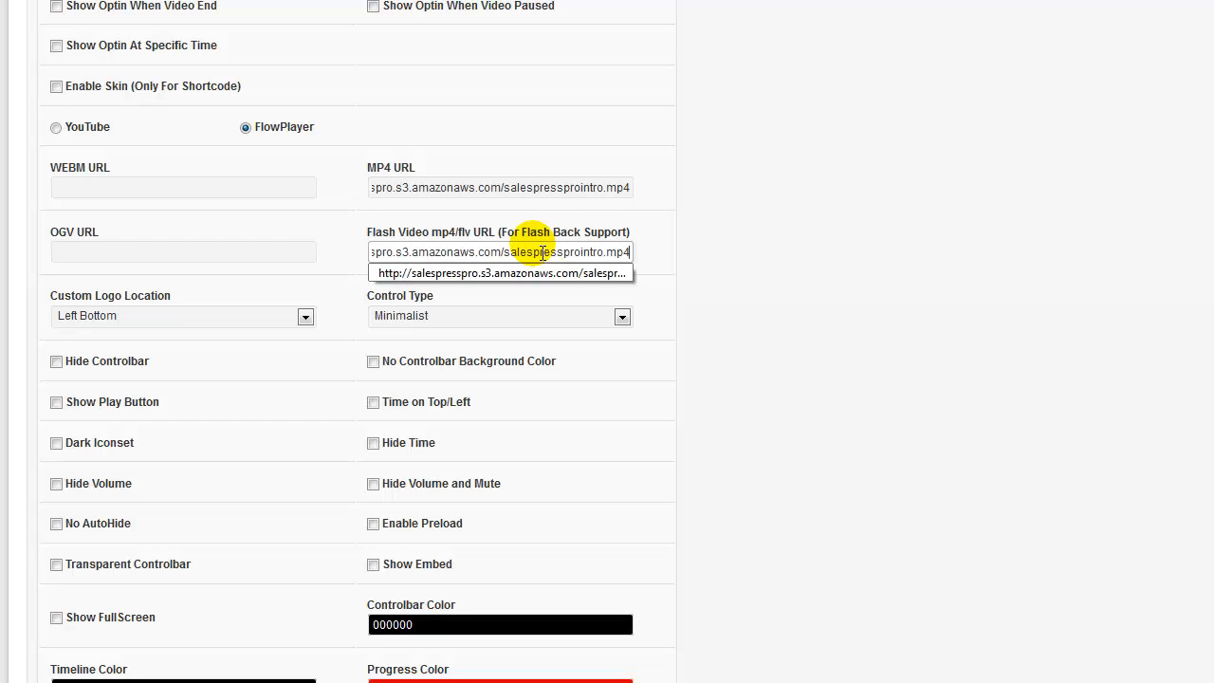
click(474, 237)
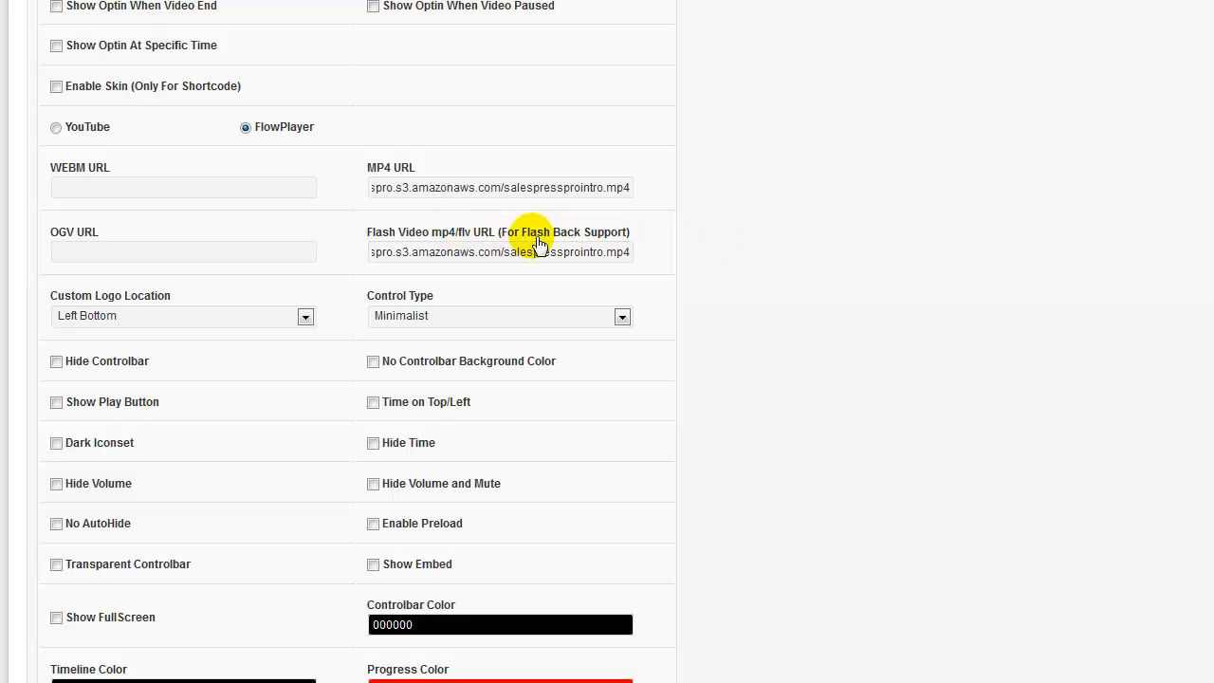
Examine the remaining FlowPlayer settings: custom logo location, control bar options, colors, splash image, autoplay, loop and RTMP server URL.
click(304, 317)
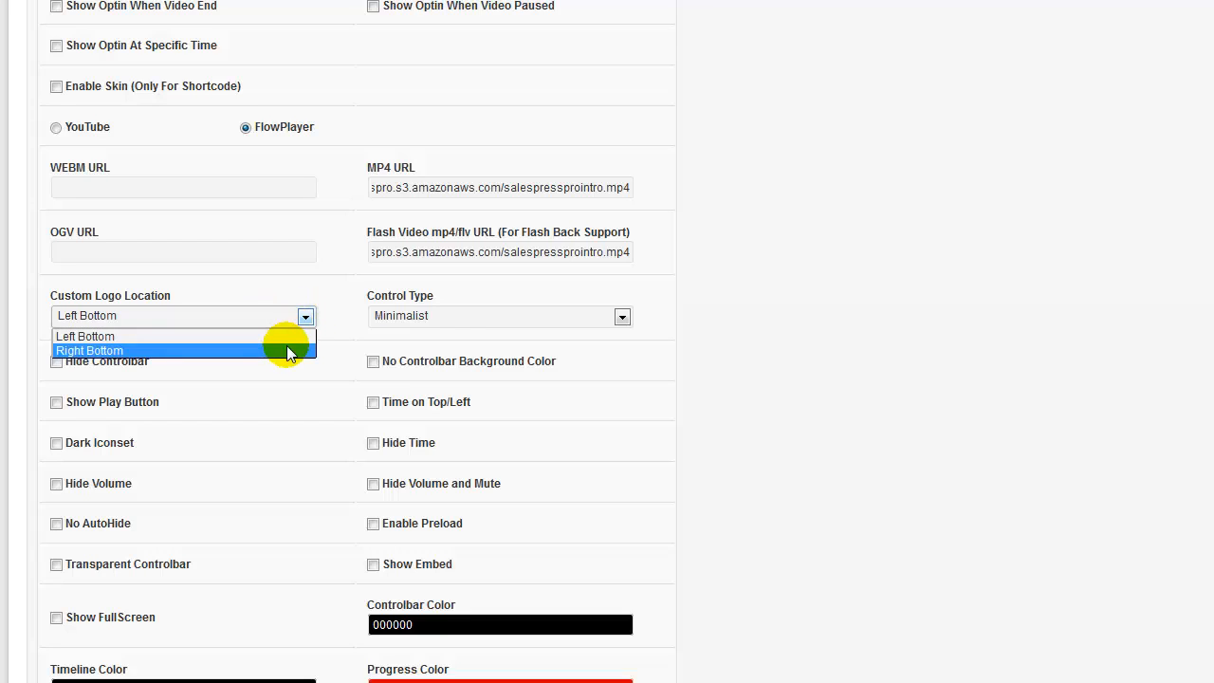
click(306, 282)
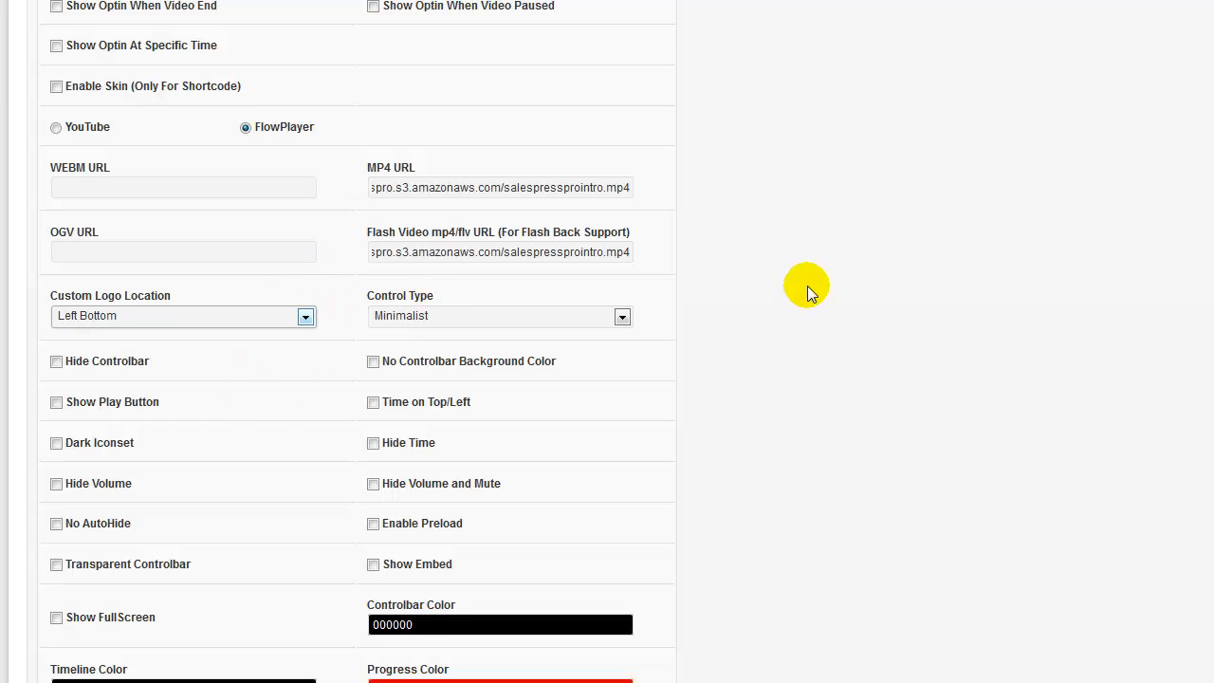
scroll(806, 289, down, 2)
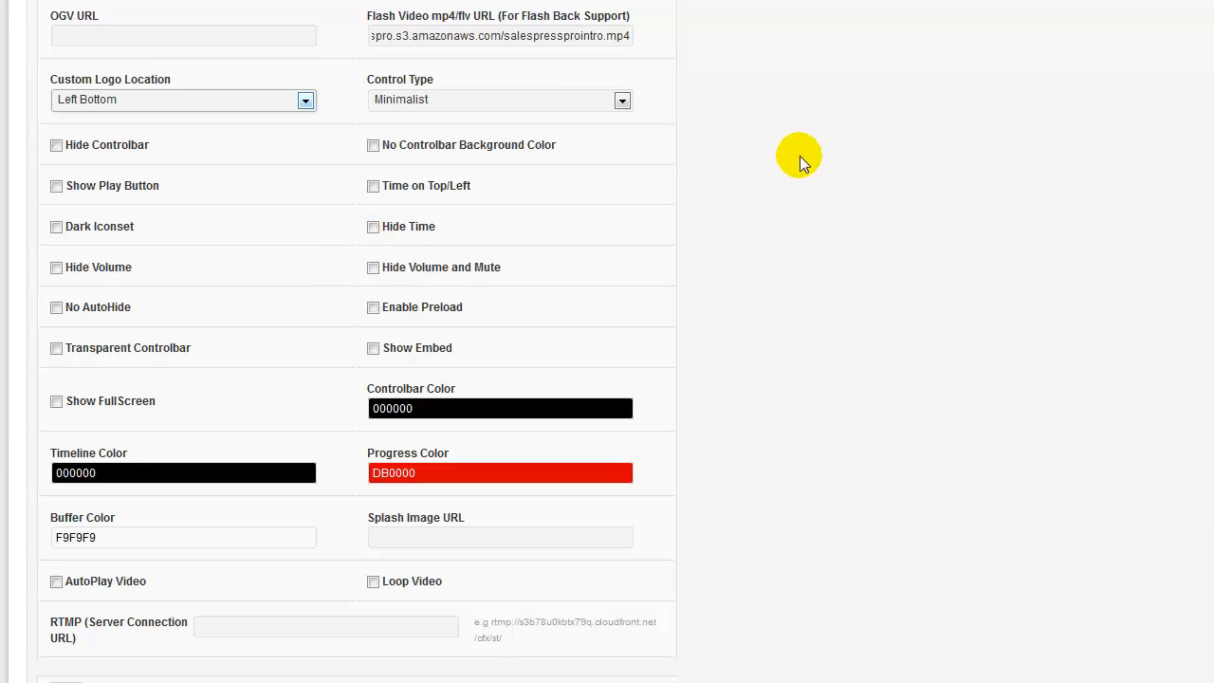
scroll(799, 155, down, 2)
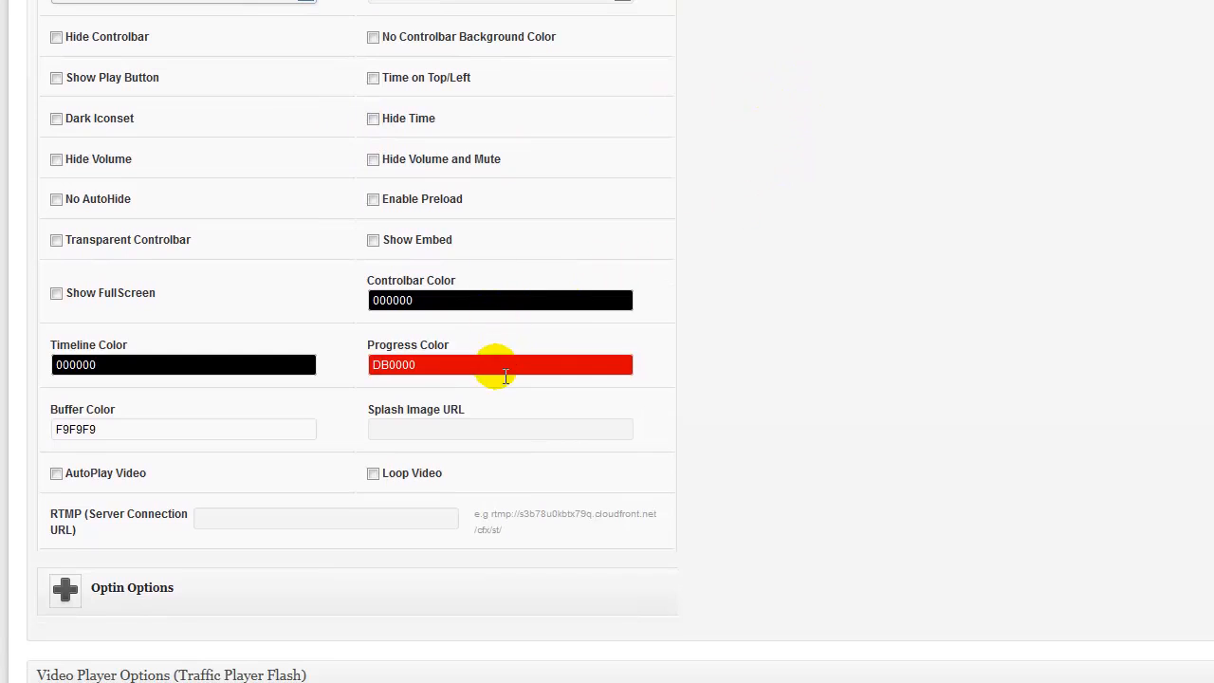
scroll(697, 240, down, 1)
scroll(697, 240, up, 1)
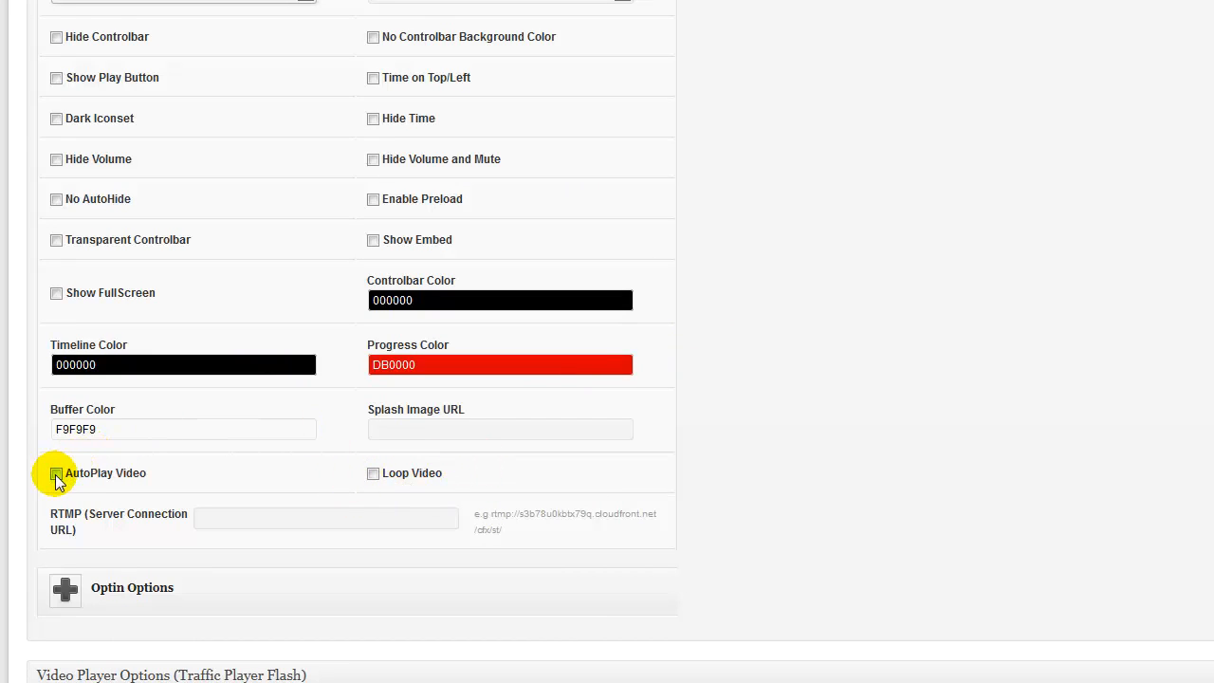
click(436, 434)
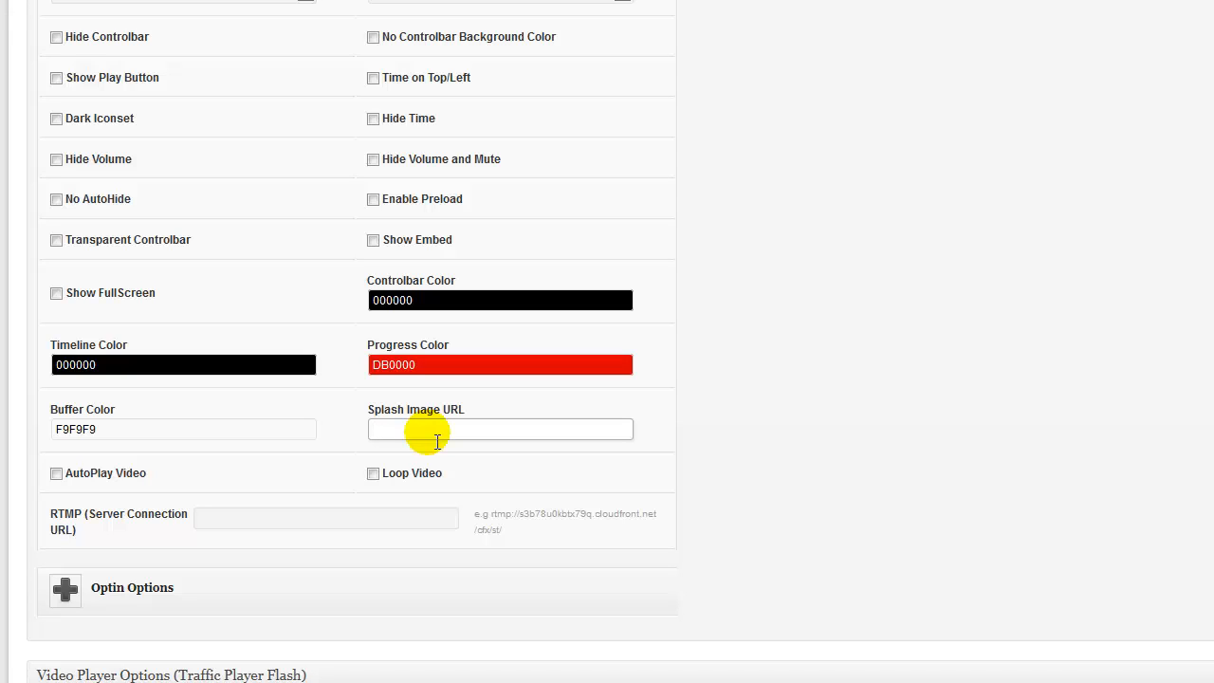
click(748, 360)
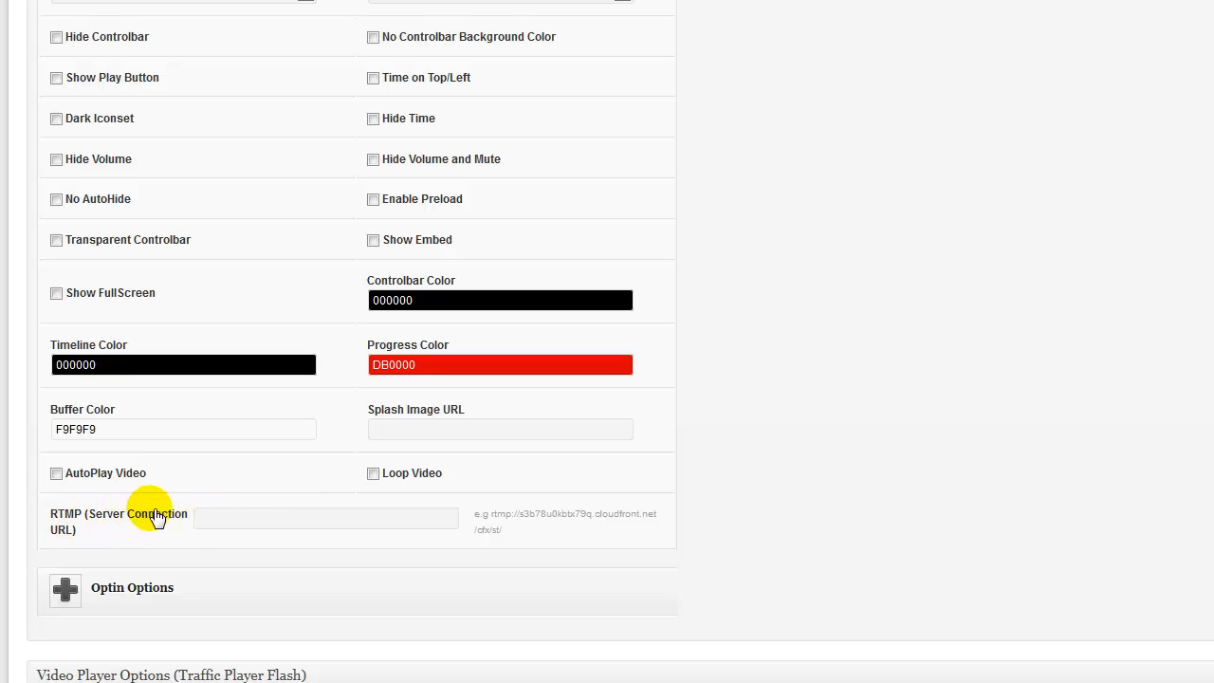
click(267, 517)
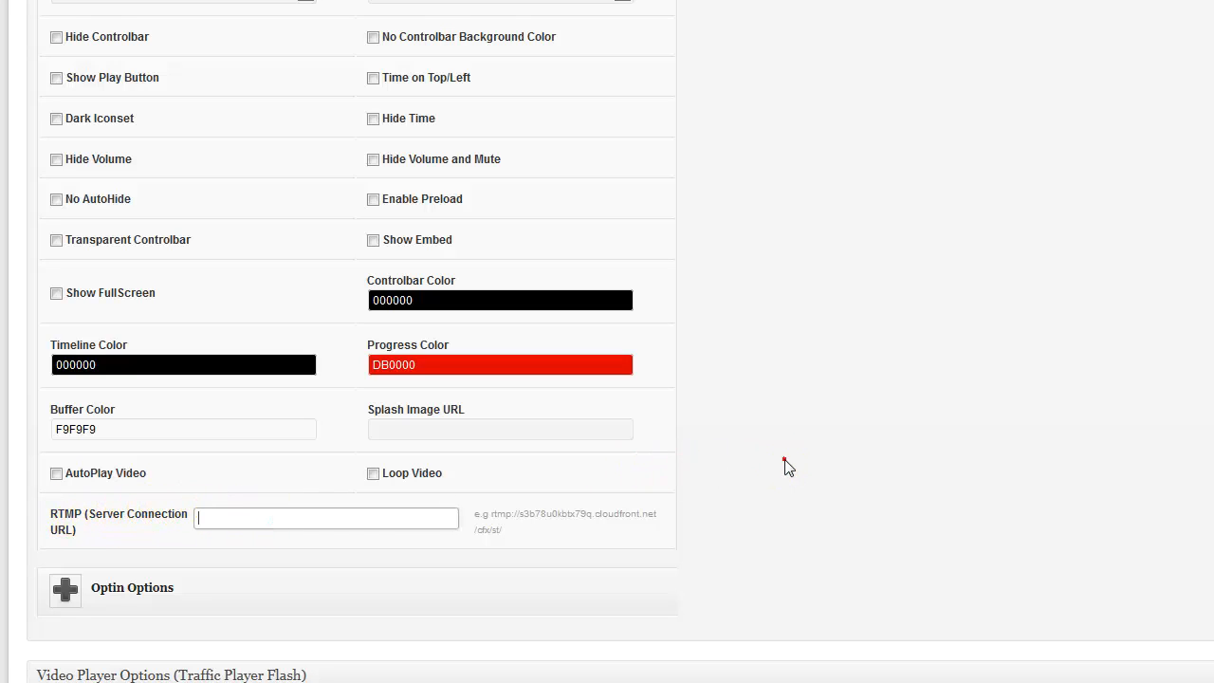
Copy the [sppmyvideo videowidth="624" videoheight="260"] shortcode from the Enable Video Options label.
scroll(799, 450, up, 10)
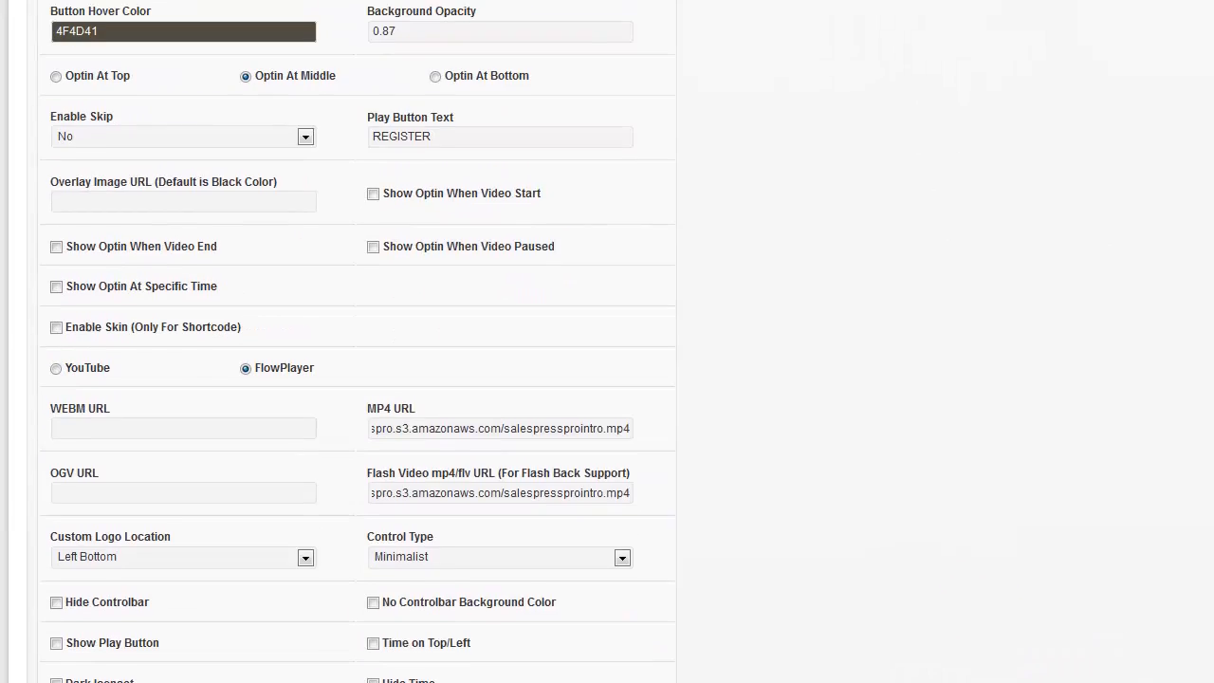
scroll(357, 348, up, 3)
scroll(607, 341, down, 2)
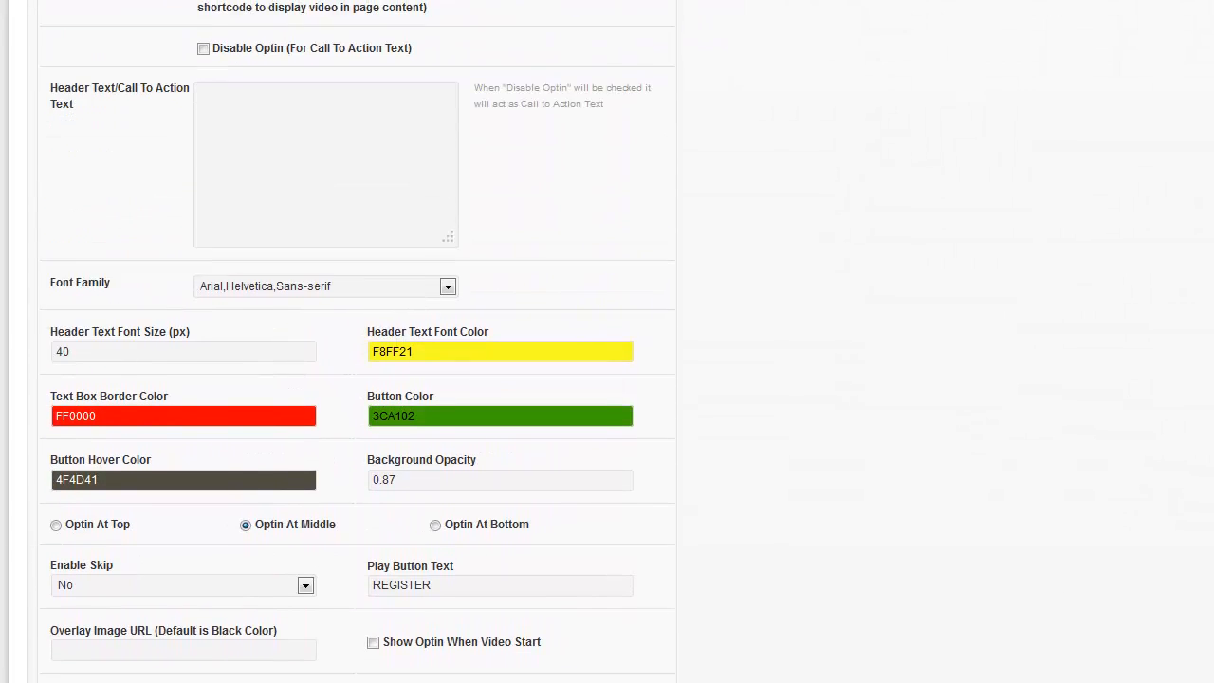
scroll(607, 341, up, 5)
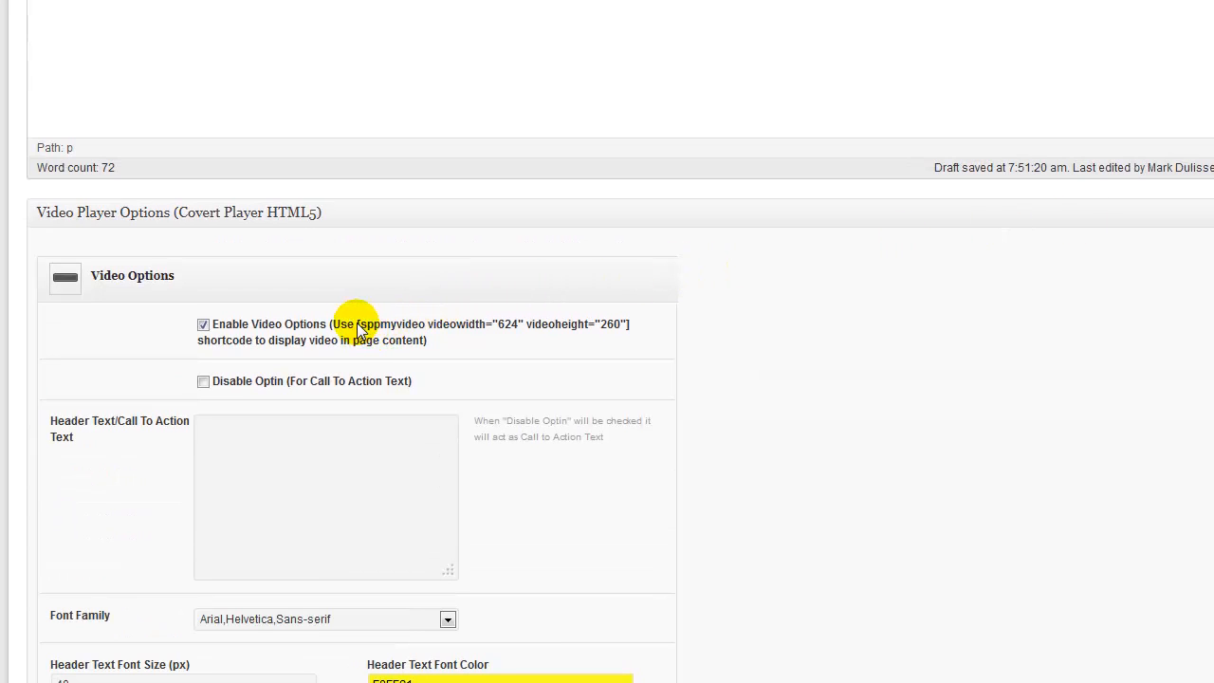
drag(357, 324, 626, 325)
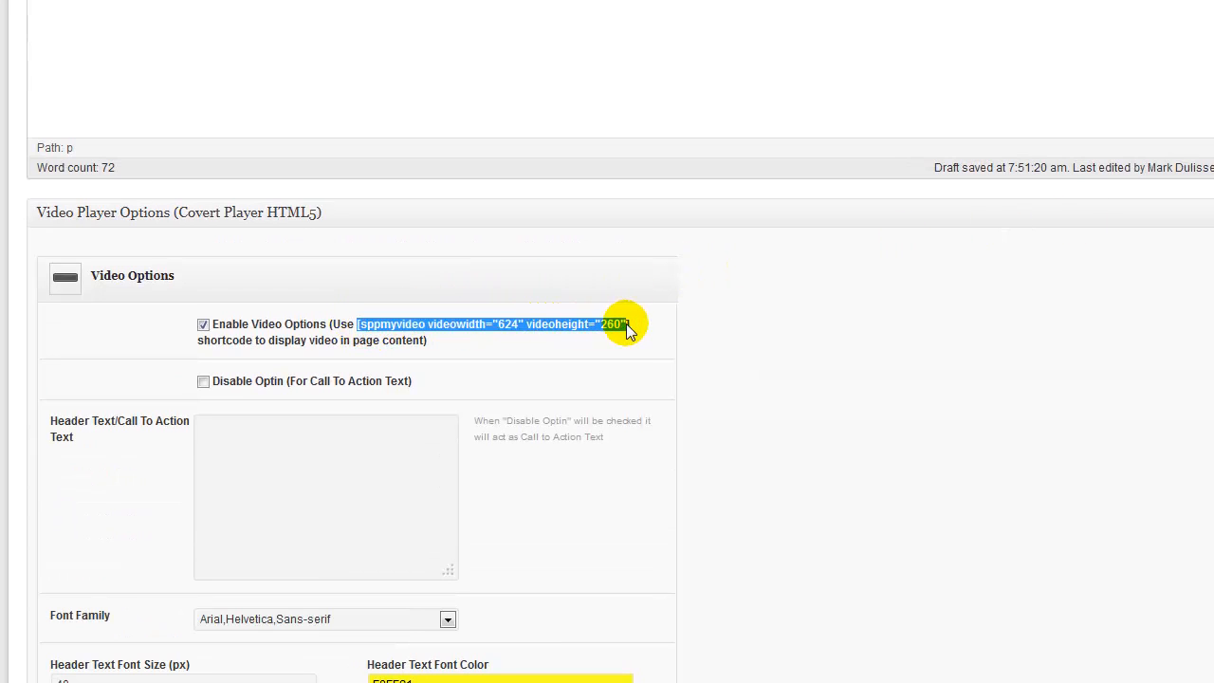
right_click(599, 323)
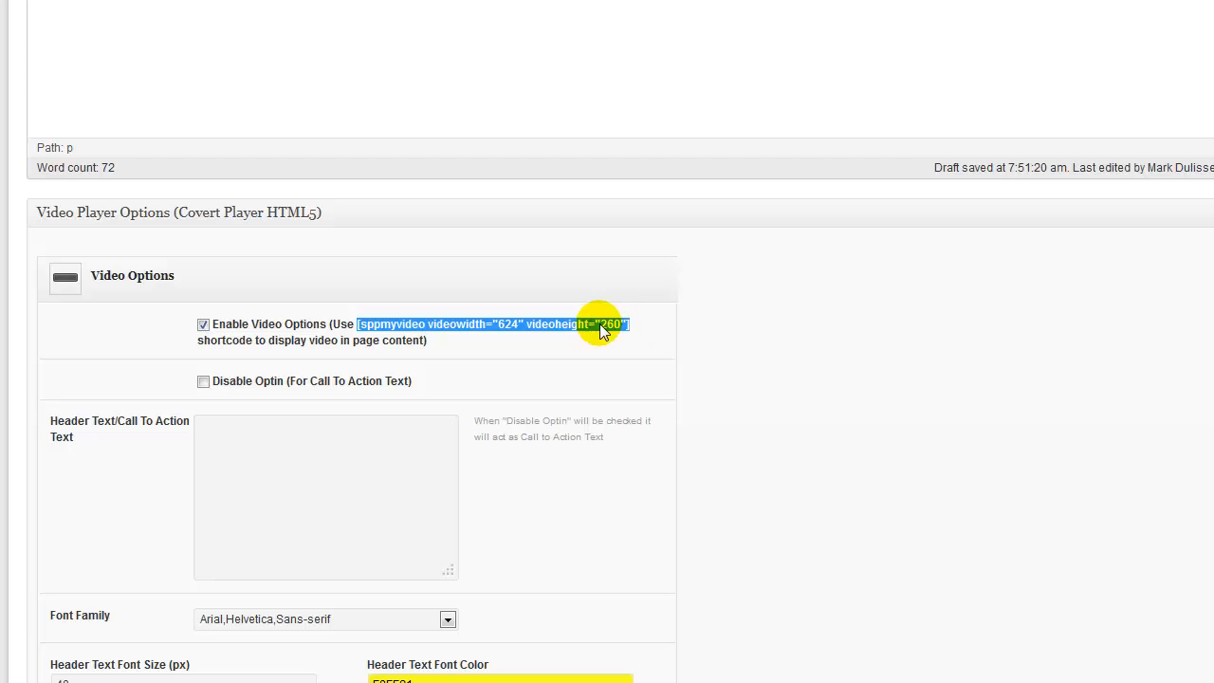
click(644, 361)
Paste the sppmyvideo shortcode on the empty line between the main headline and the sub headline in the page content.
scroll(644, 358, up, 8)
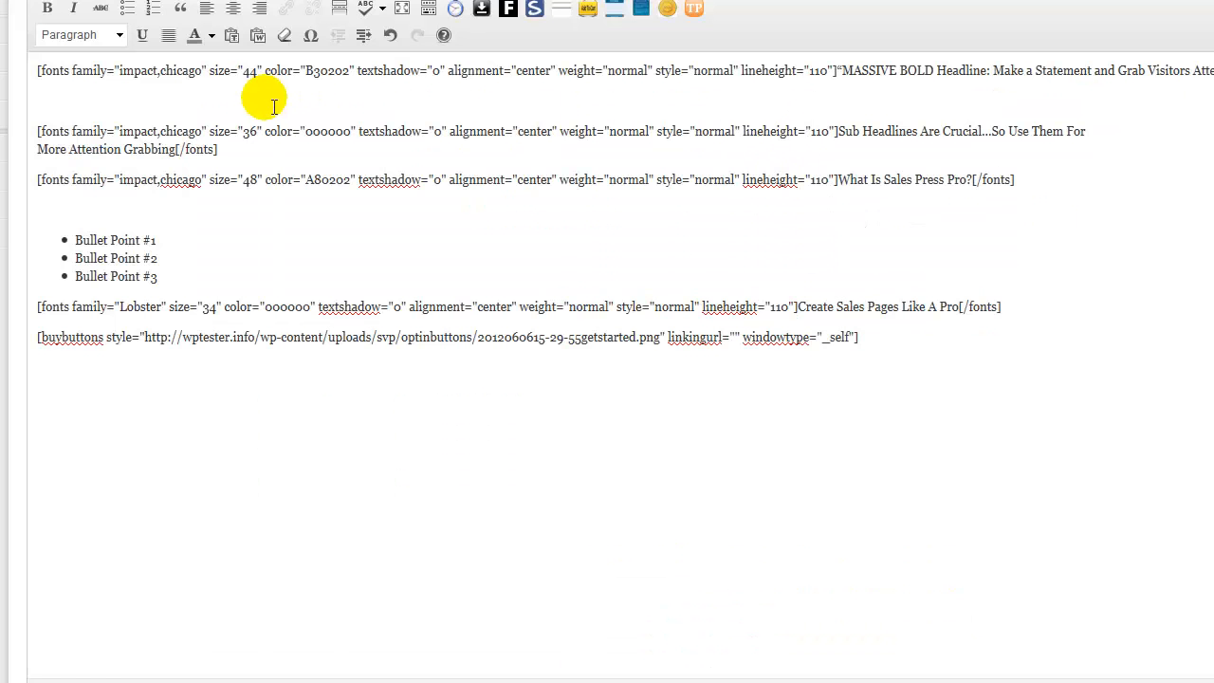
click(66, 99)
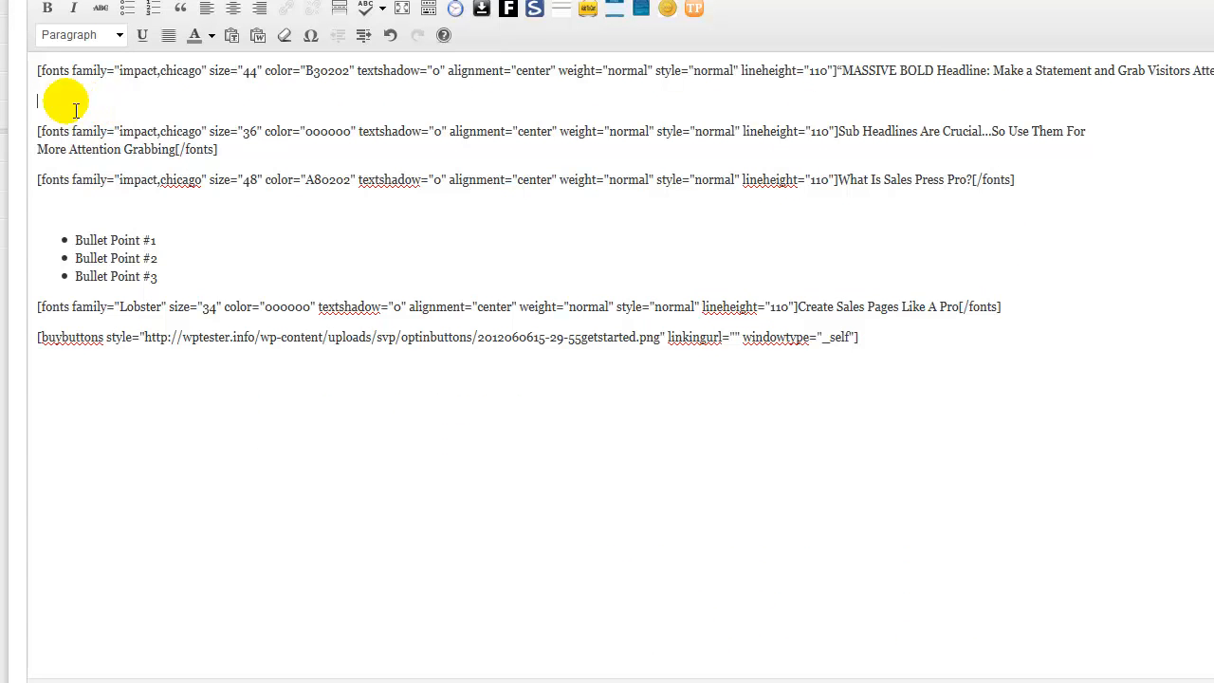
key(ctrl+v)
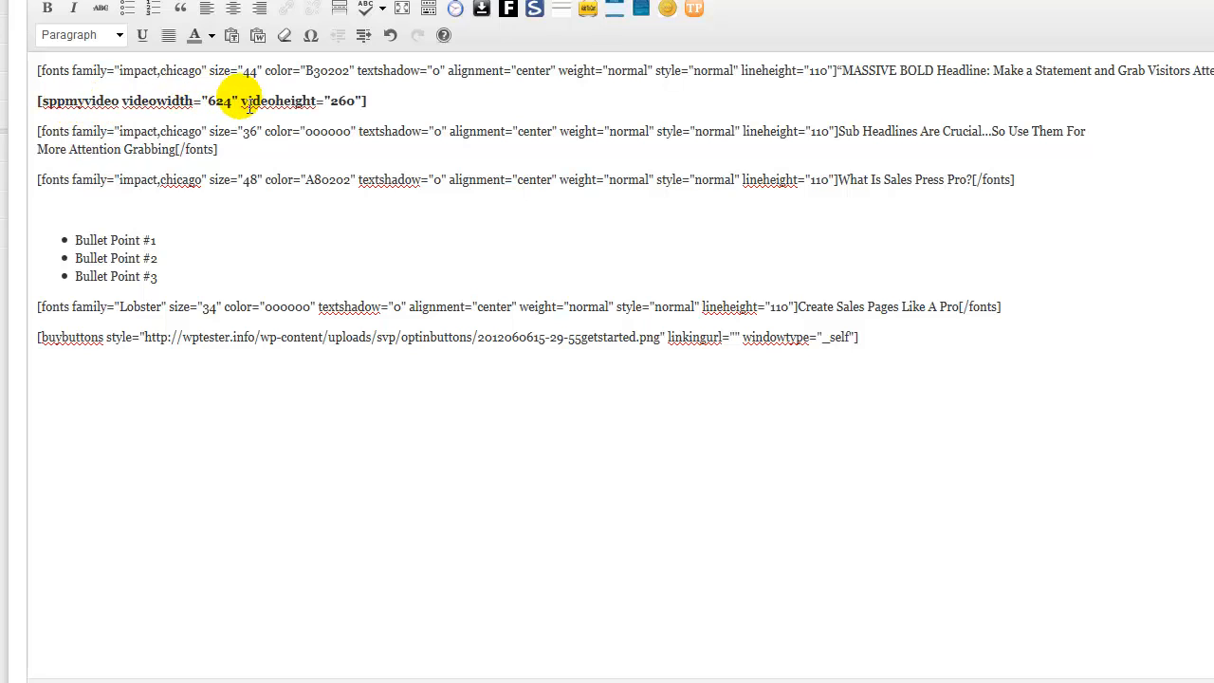
Set the sppmyvideo shortcode's videowidth to 640 and its videoheight to 360.
mouse_move(233, 99)
mouse_down()
mouse_move(207, 101)
mouse_move(228, 100)
mouse_move(224, 112)
mouse_up()
click(208, 101)
double_click(232, 99)
click(233, 109)
click(239, 108)
text(40)
drag(357, 100, 348, 109)
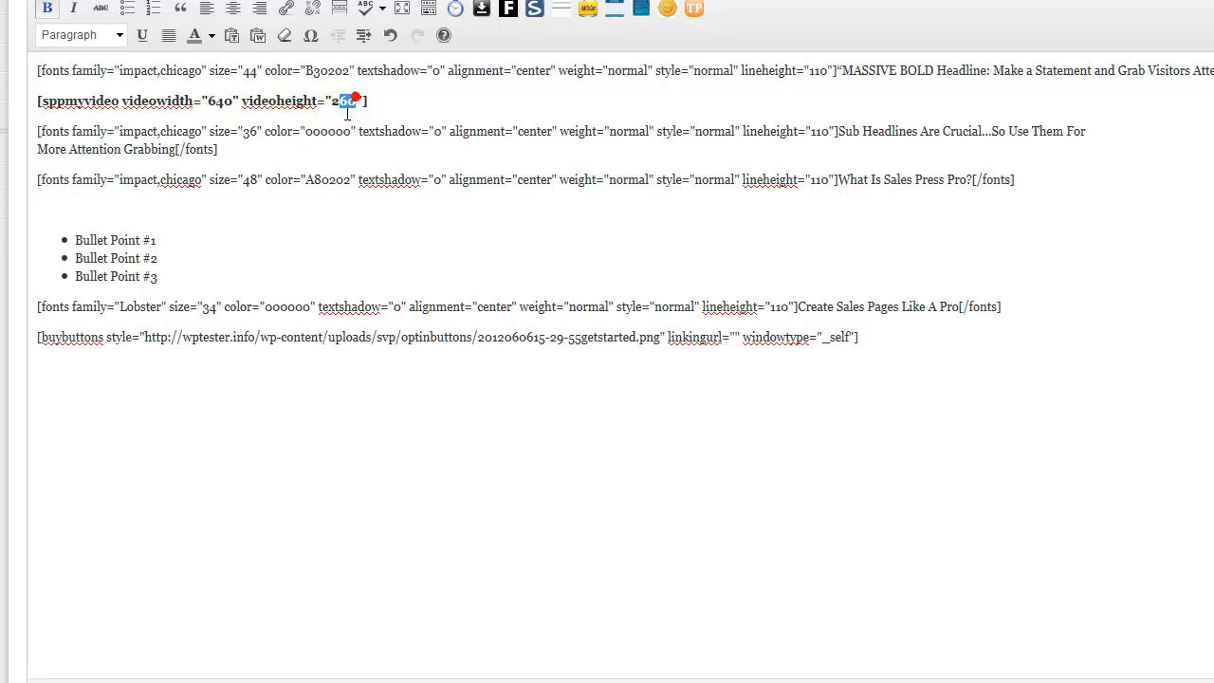
double_click(342, 111)
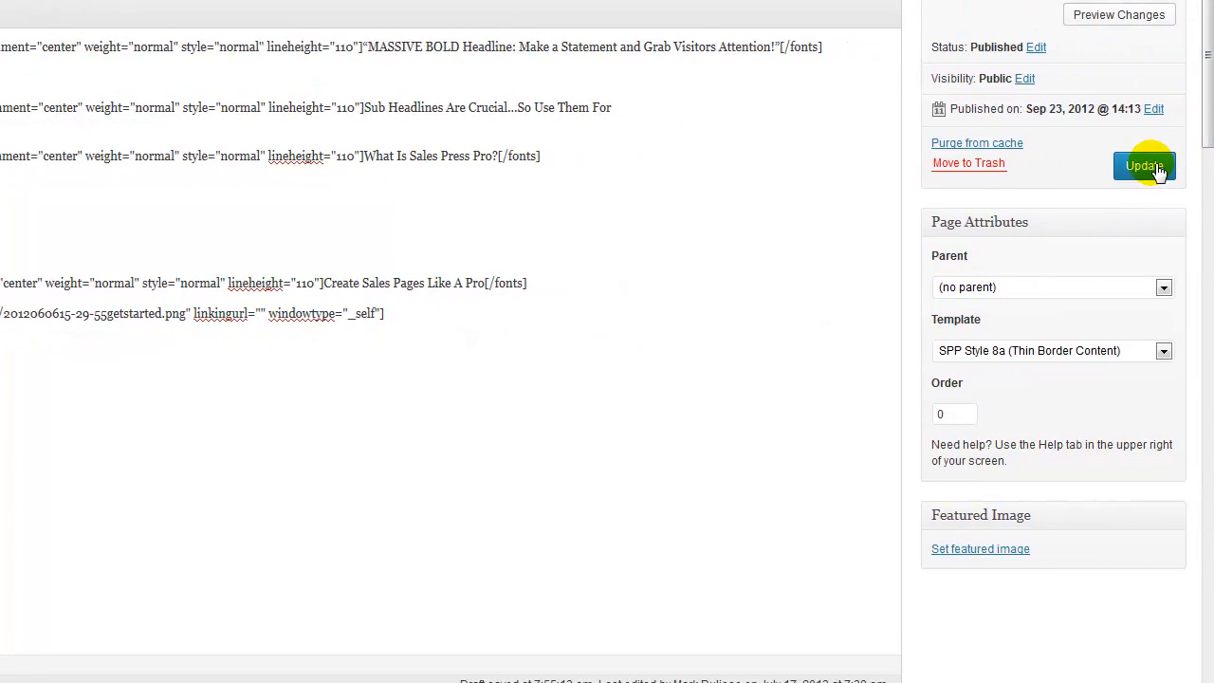
Update the page and check the video's playback on the live page.
click(1155, 165)
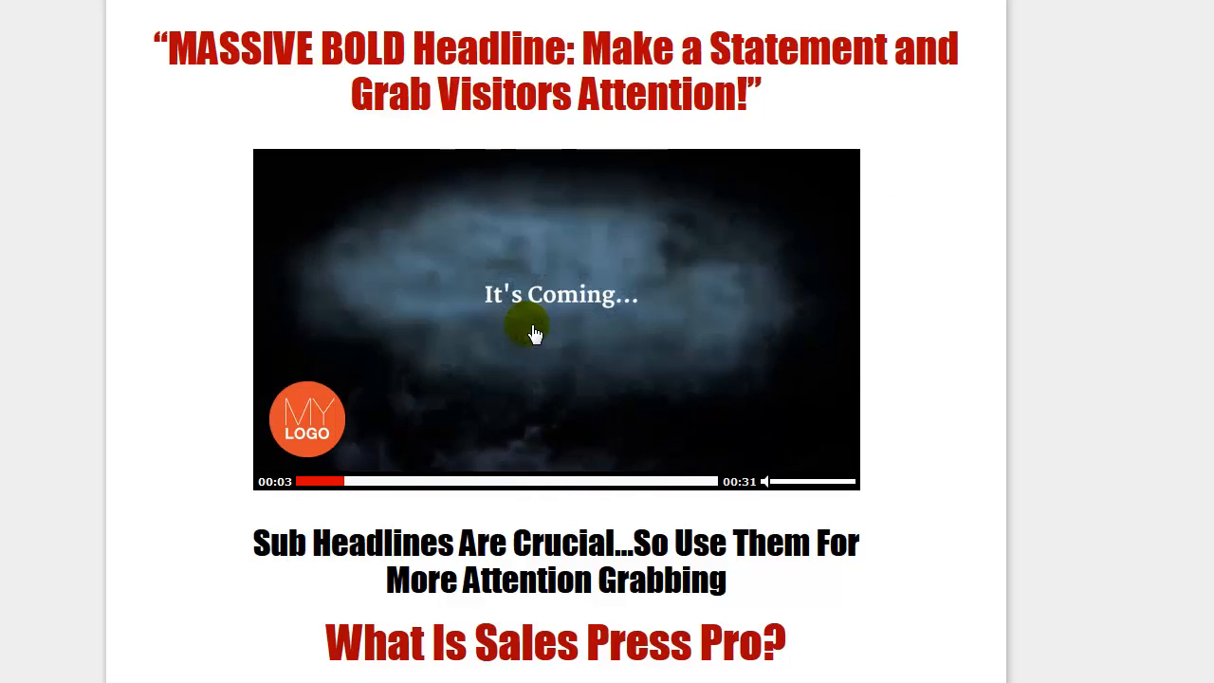
click(532, 333)
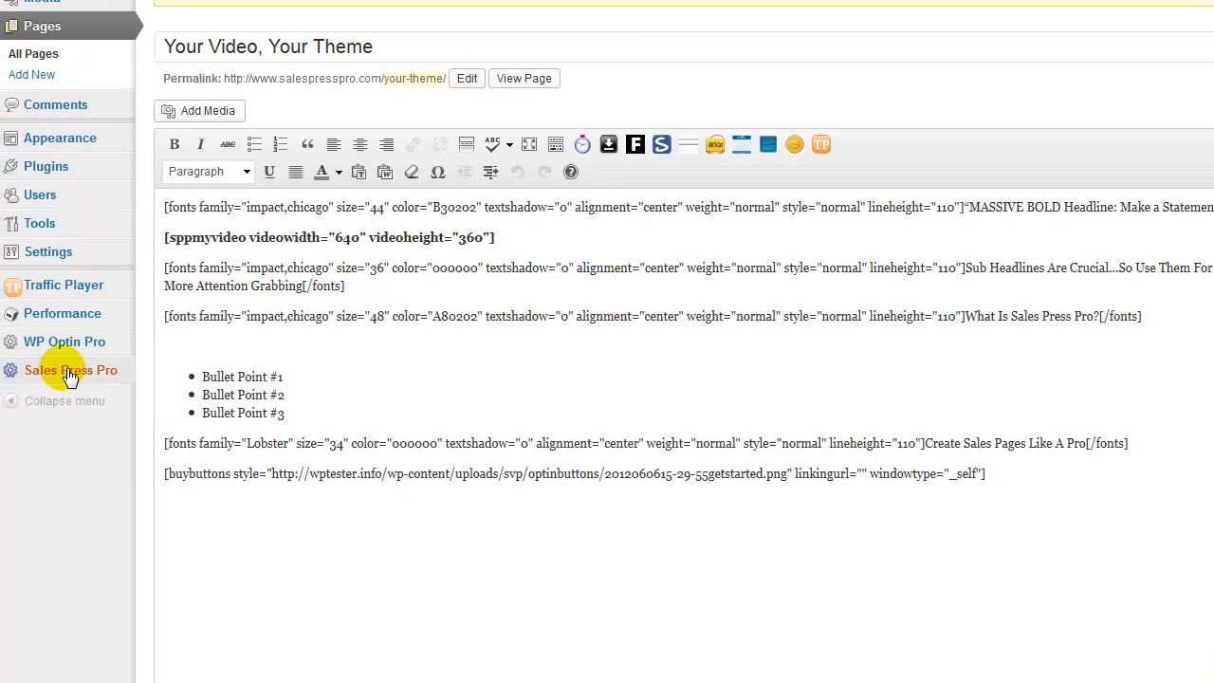
Open the Sales Press Pro settings in a new tab and find the General section's Custom Logo URL and Google Analytics Account ID fields.
right_click(59, 376)
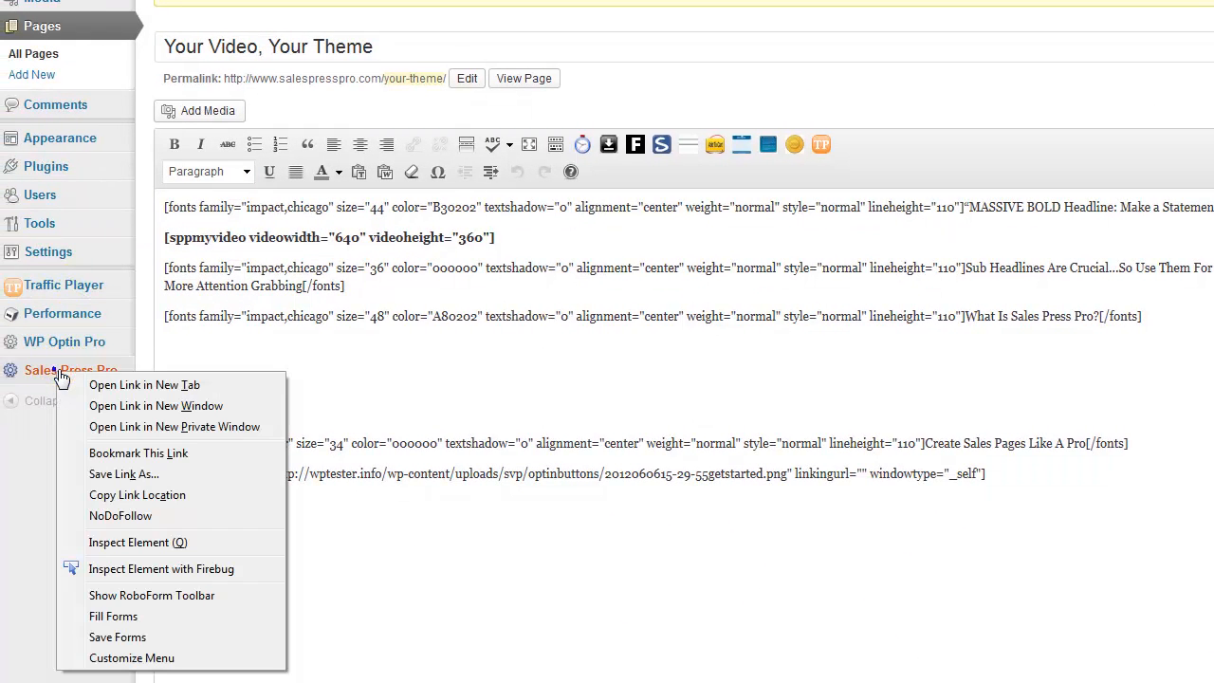
click(109, 385)
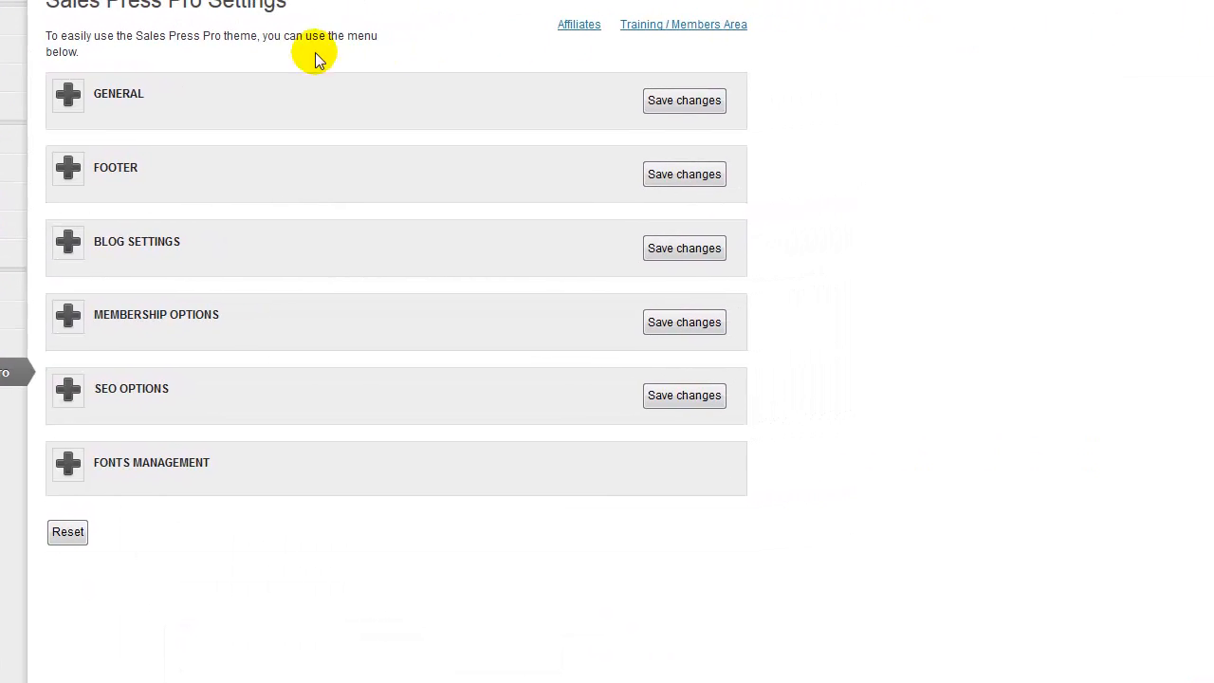
click(70, 95)
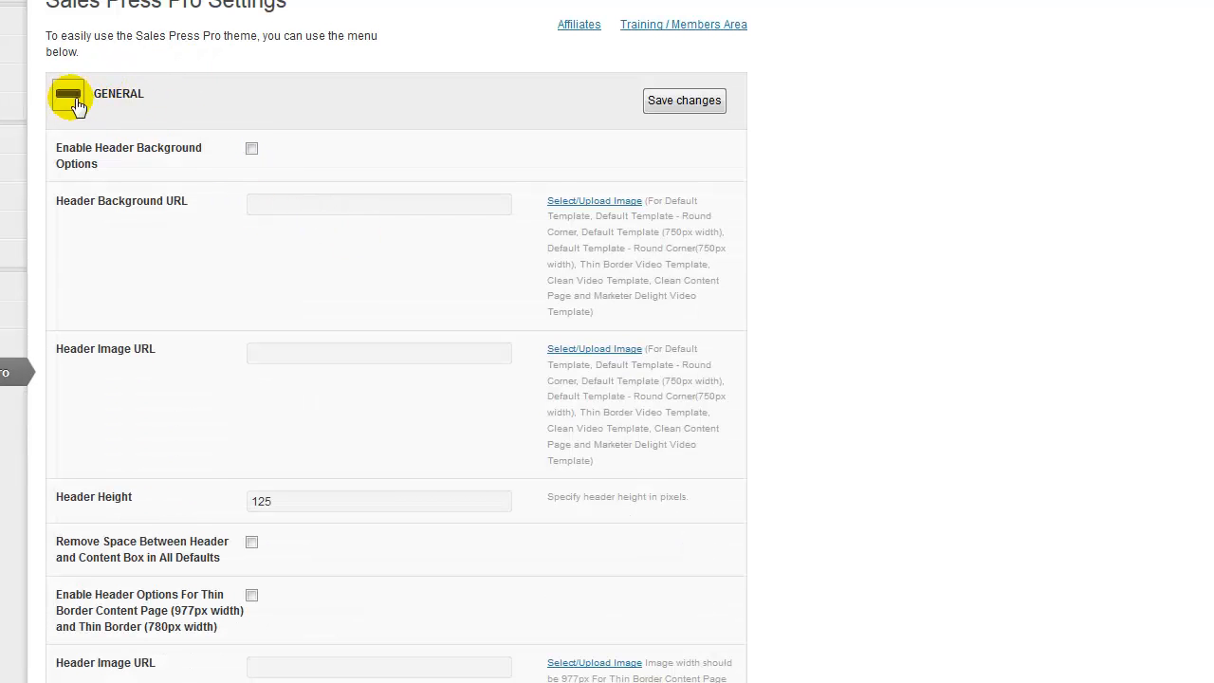
scroll(130, 158, down, 15)
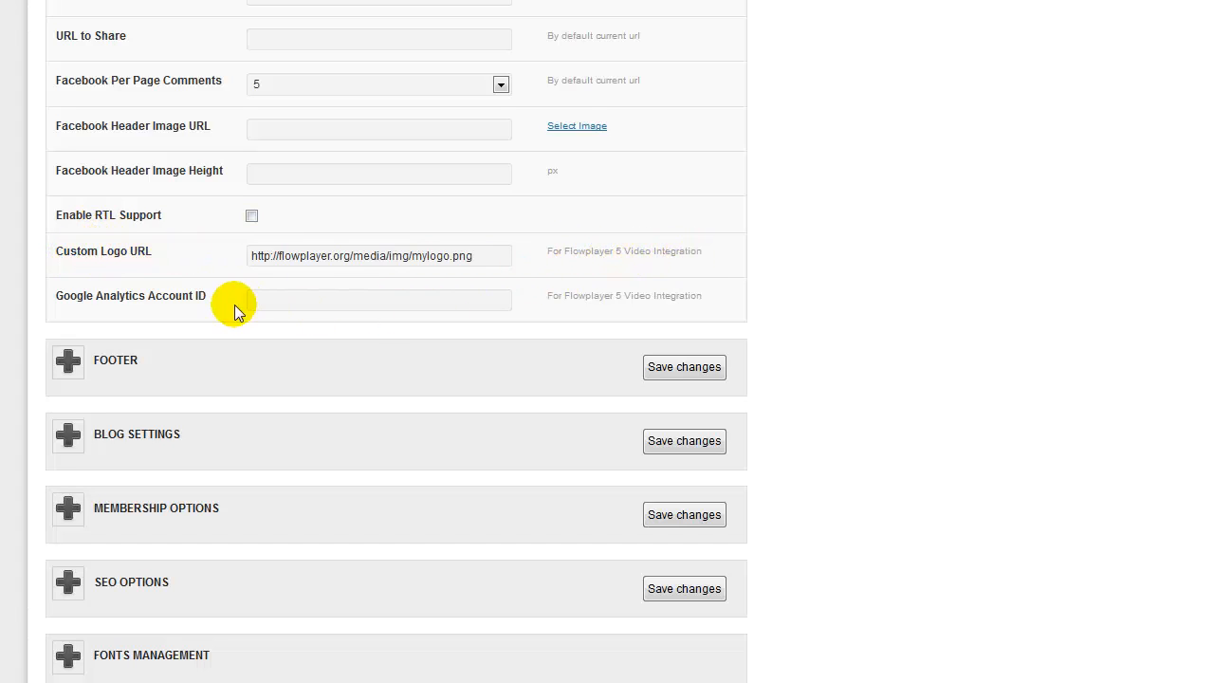
click(284, 309)
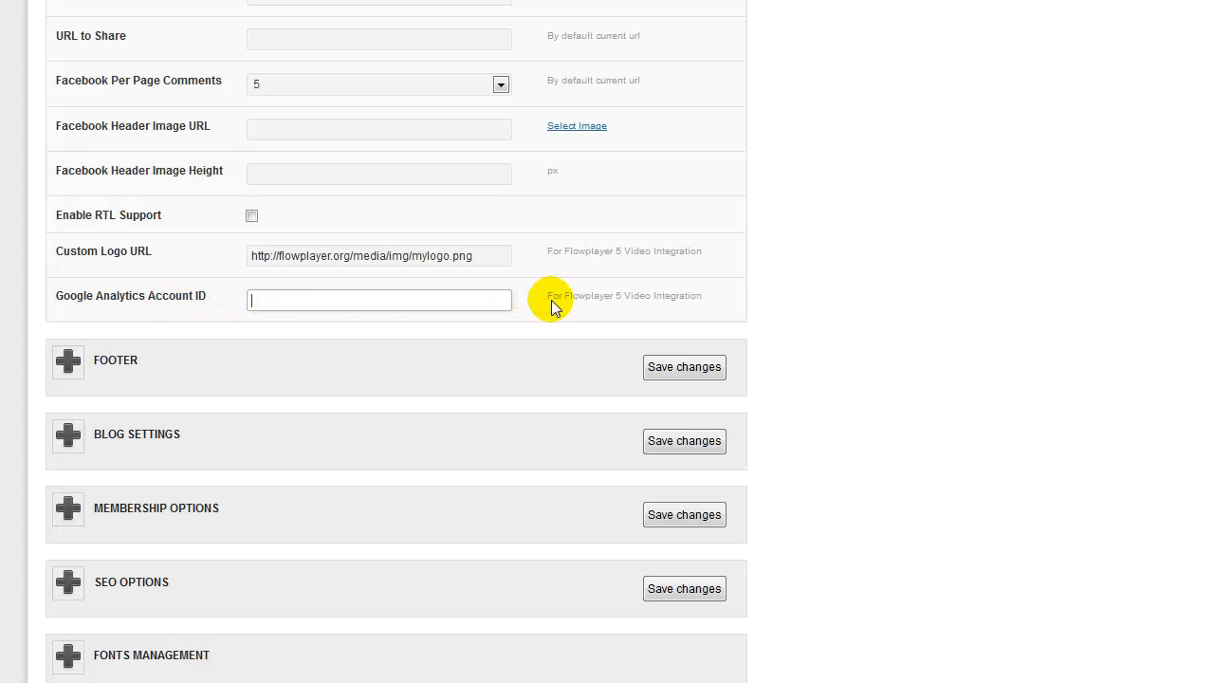
Clear the Custom Logo URL for Flowplayer 5, save the General settings, and reload the live page.
drag(493, 262, 245, 257)
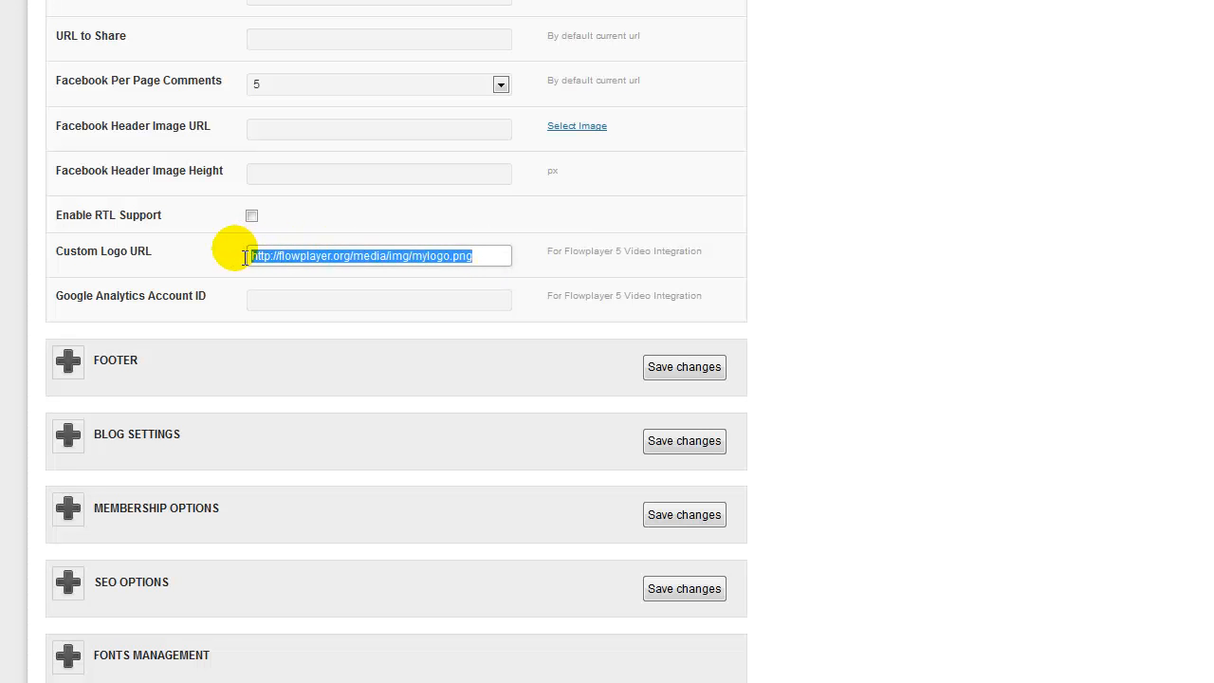
key(Delete)
scroll(749, 259, up, 10)
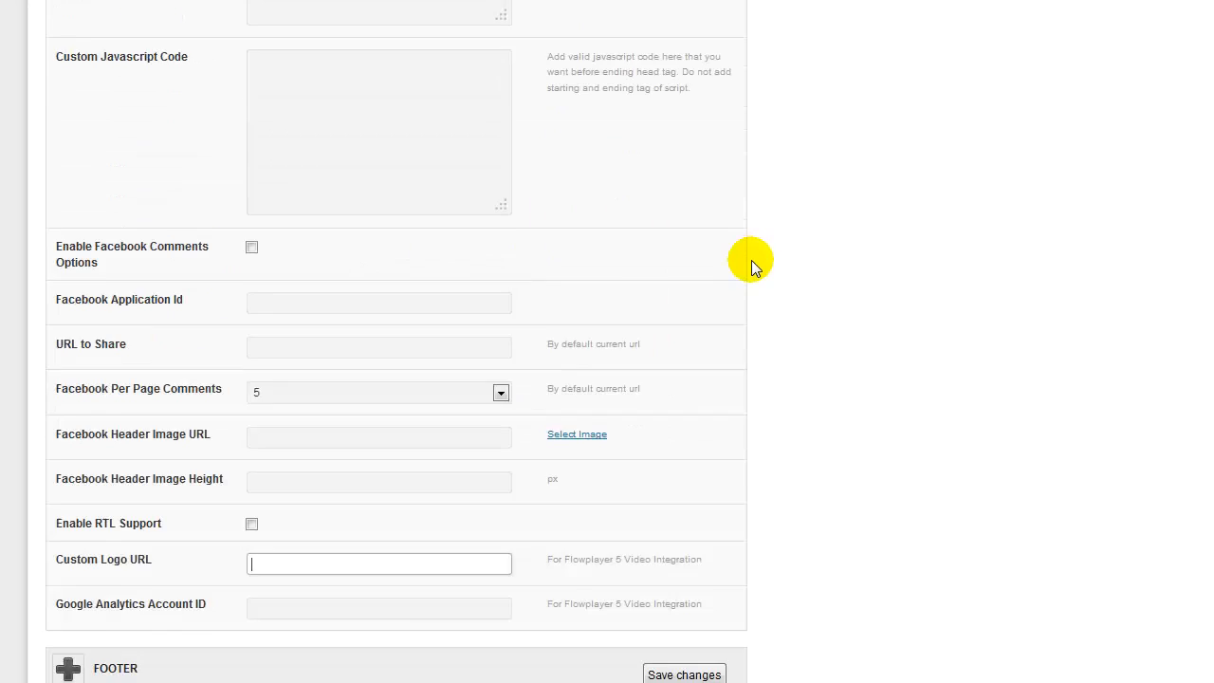
scroll(751, 260, up, 3)
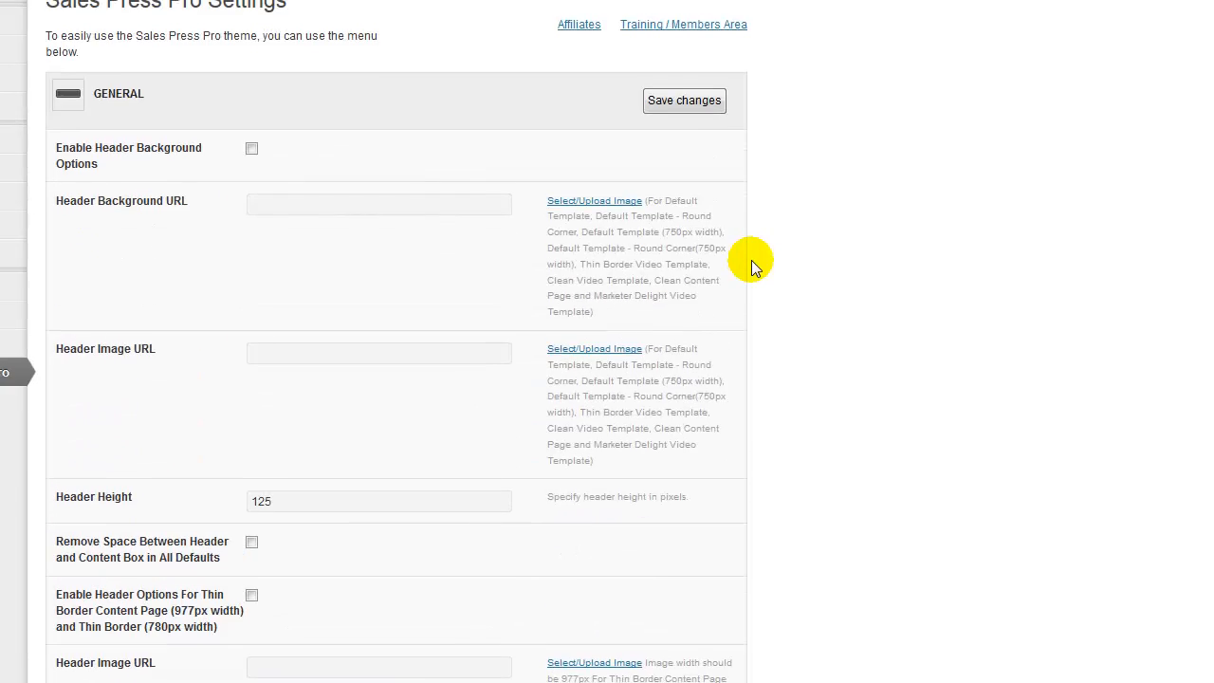
click(684, 98)
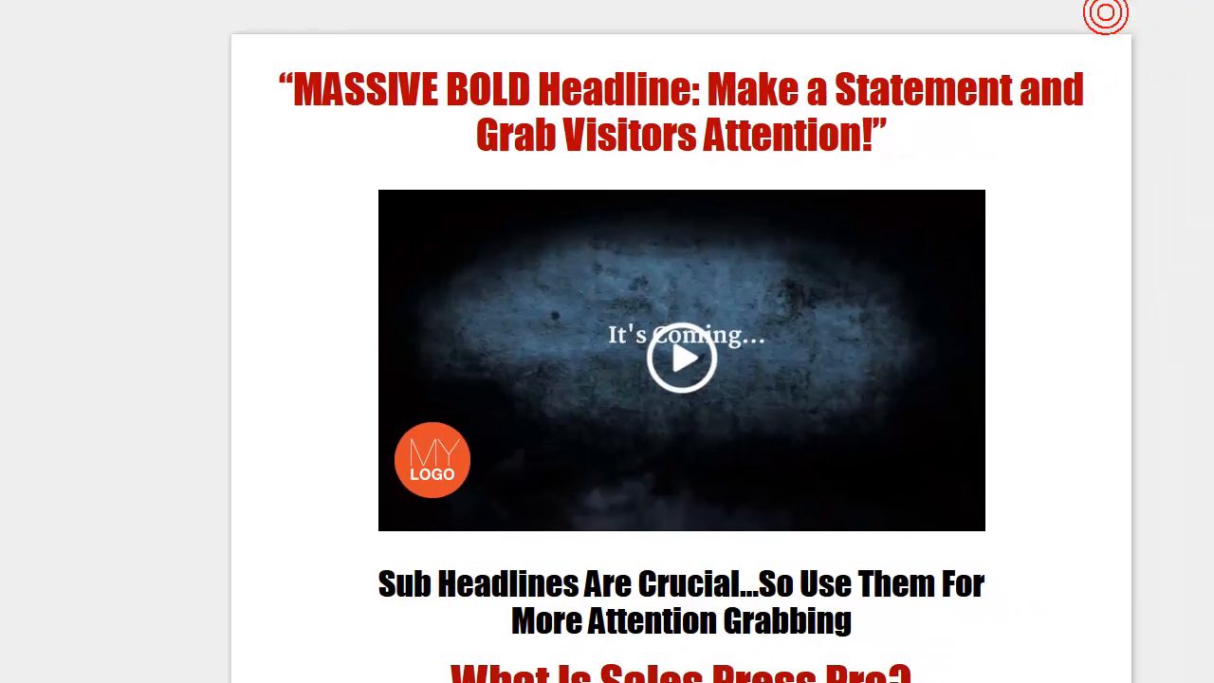
key(F5)
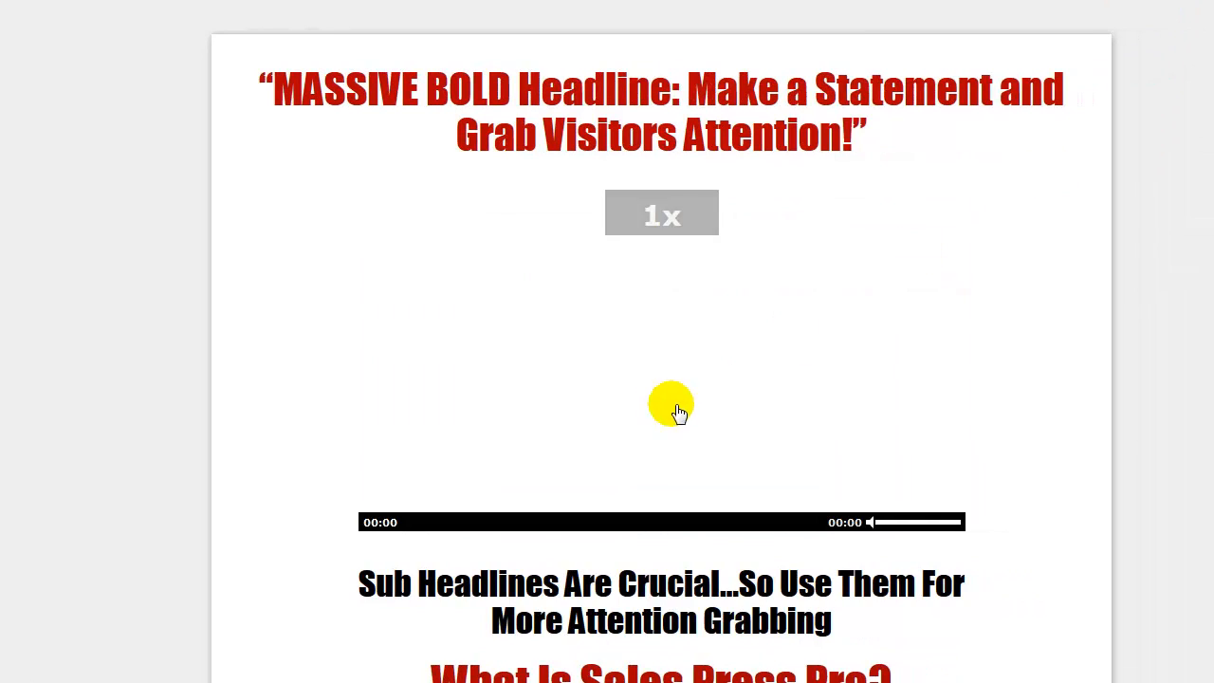
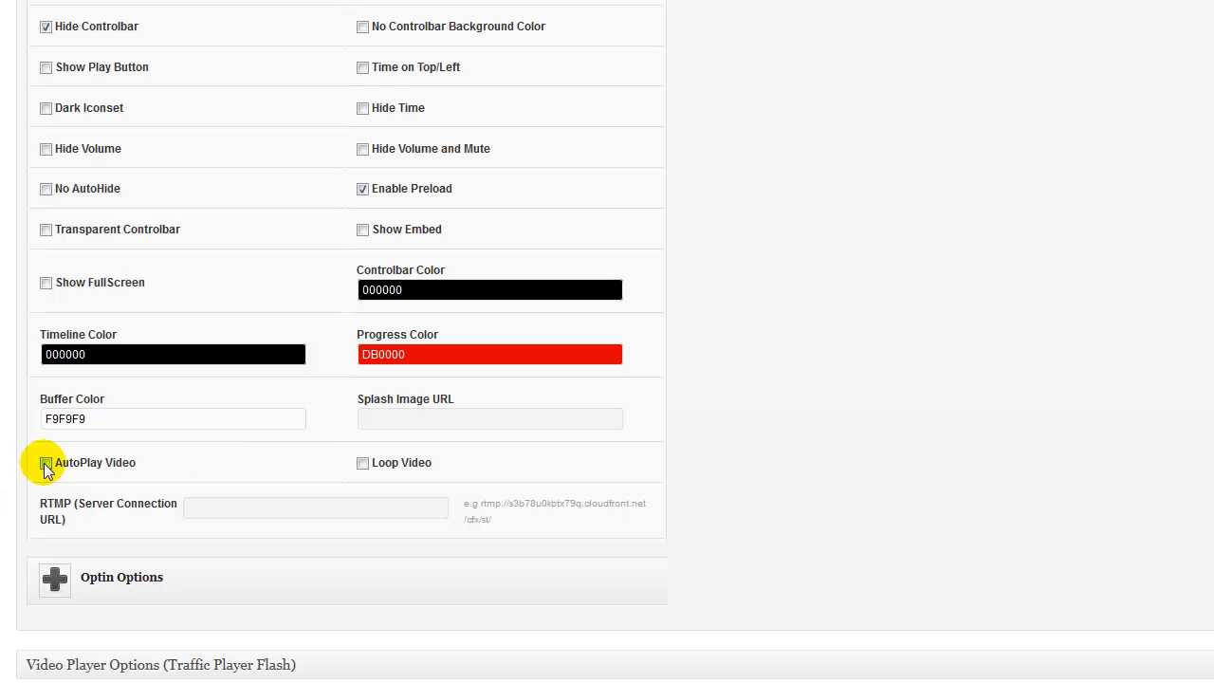
Enable AutoPlay Video in the page's video options and set the sppmyvideo shortcode to videowidth 853 and videoheight 480.
click(46, 462)
scroll(157, 477, up, 10)
scroll(161, 479, up, 10)
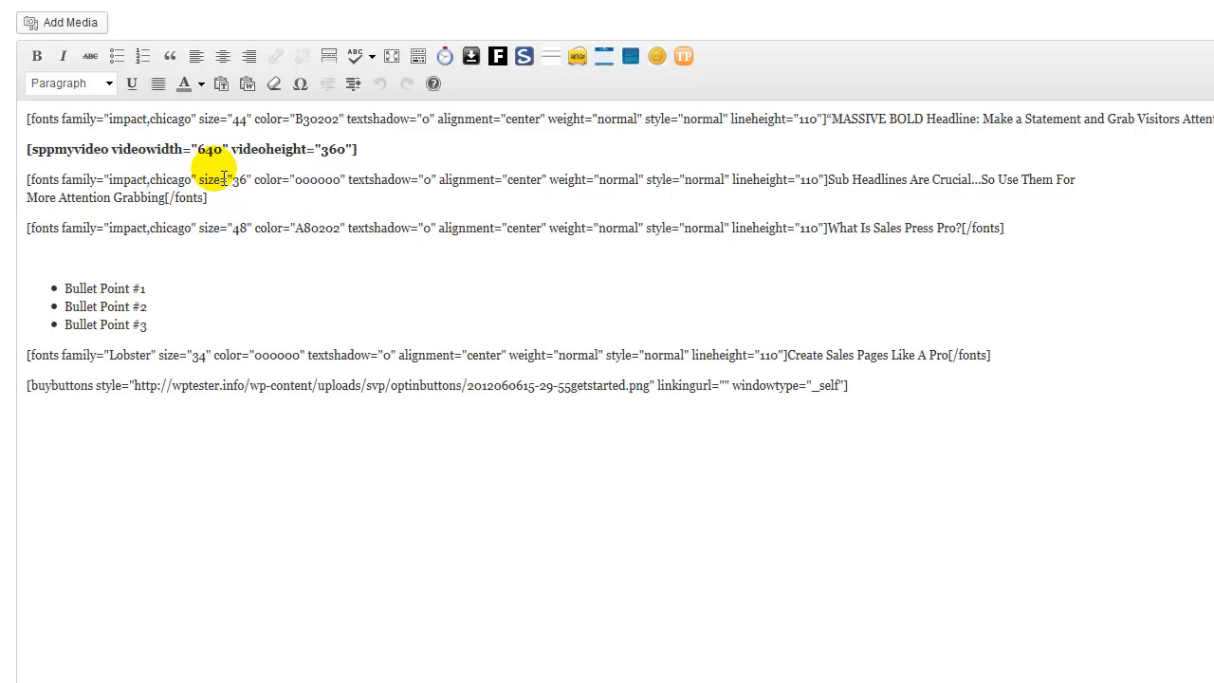
double_click(210, 150)
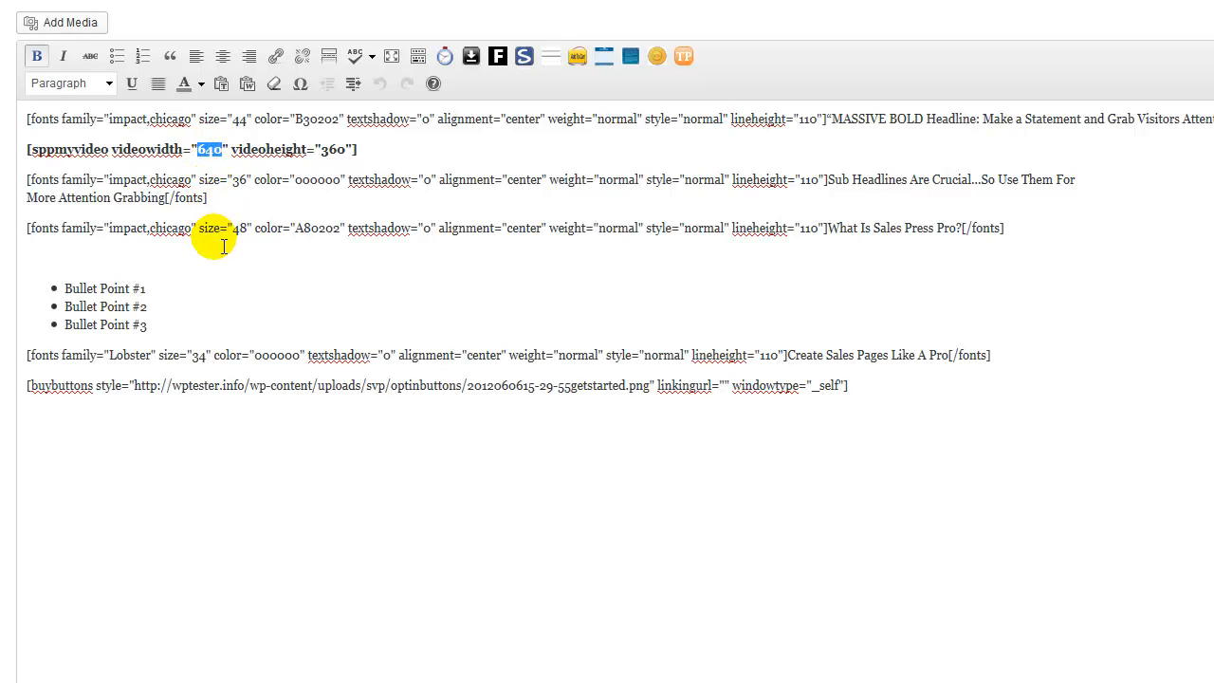
text(8)
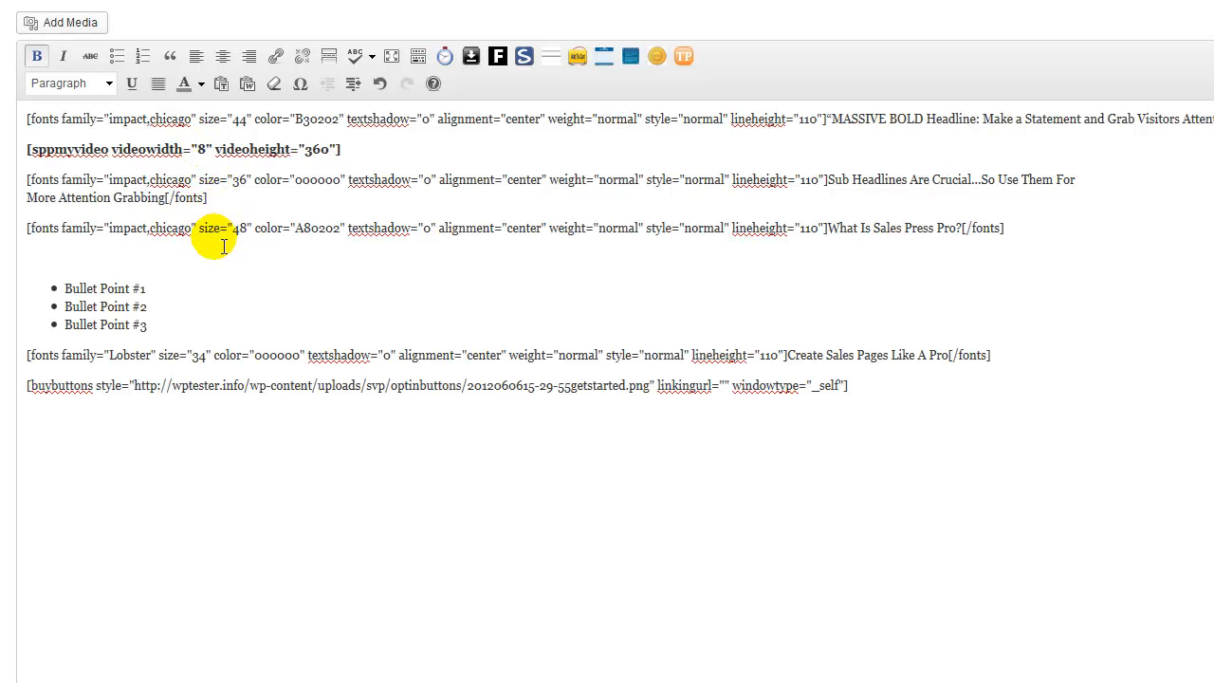
text(53)
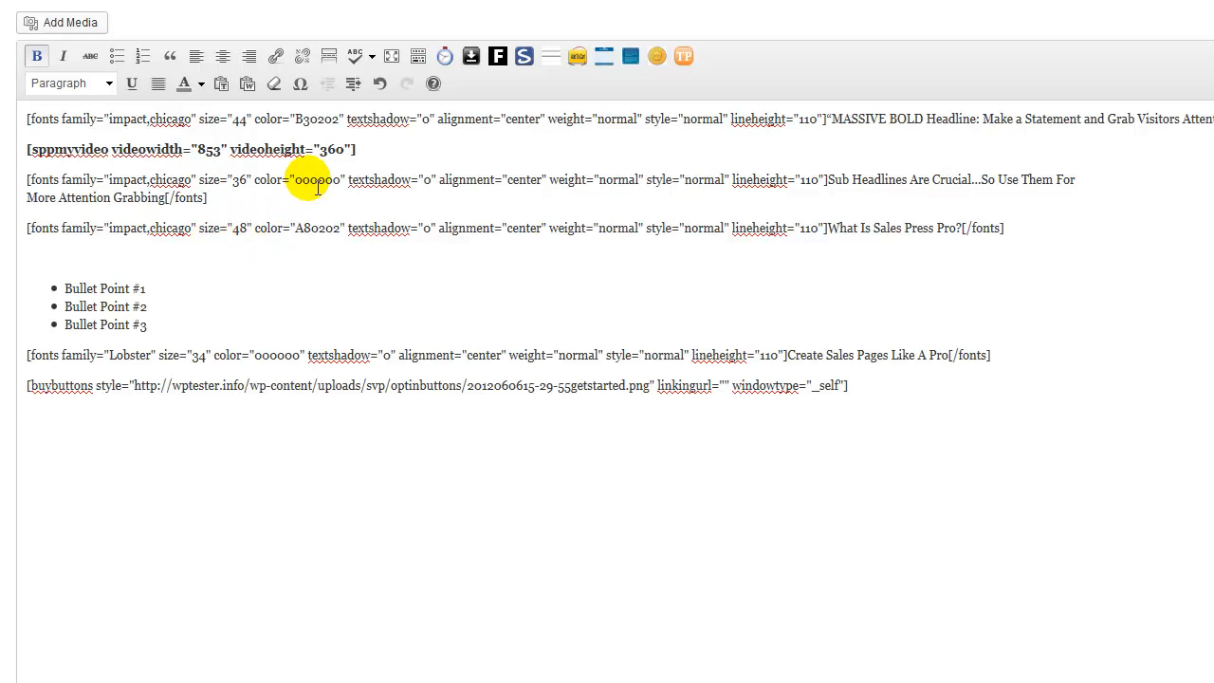
double_click(334, 149)
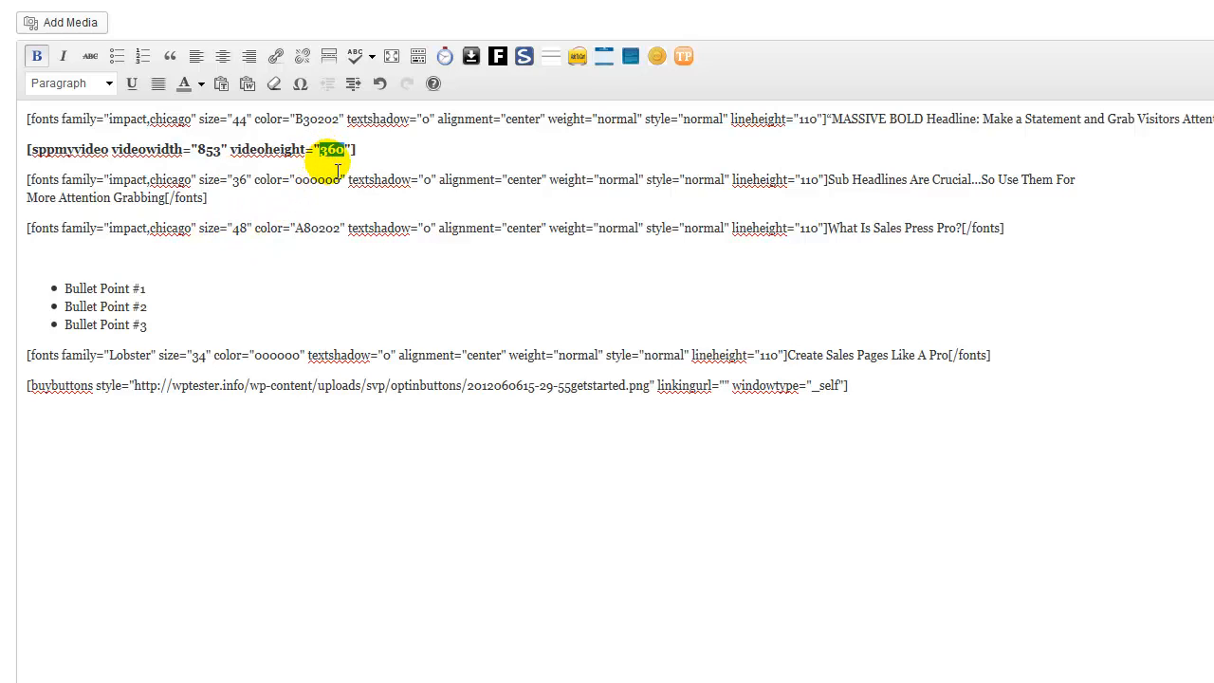
text(480)
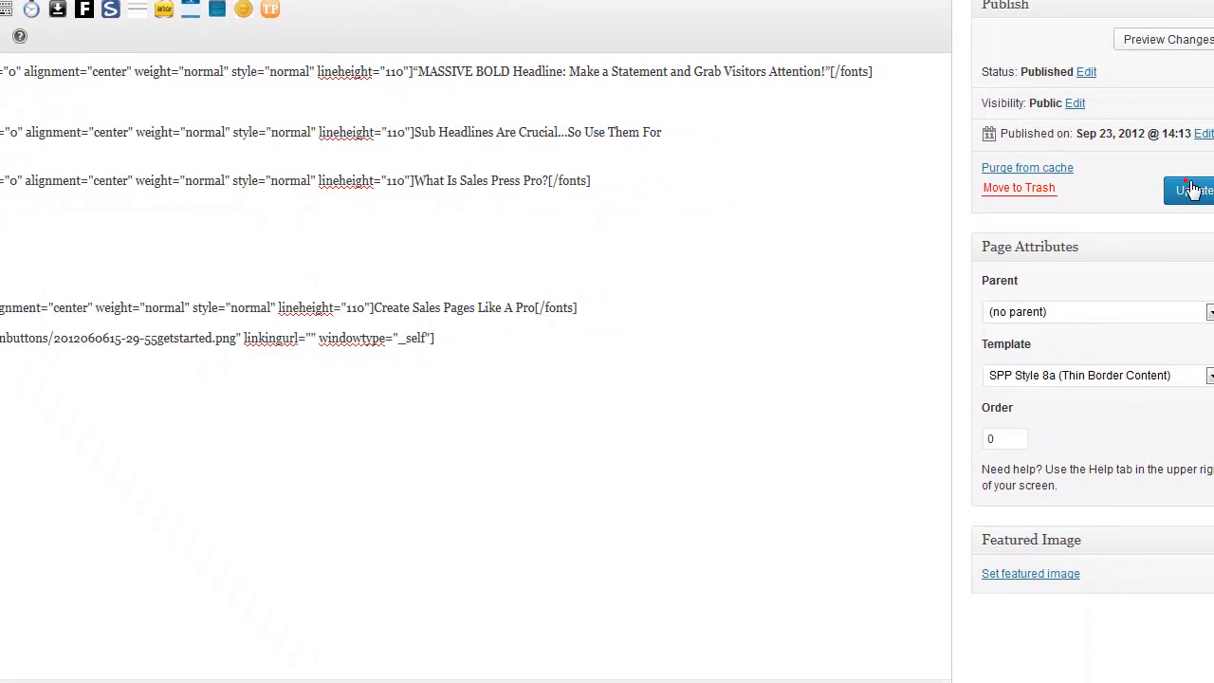
Update the page and check the enlarged, autoplaying video on the live page.
click(1193, 190)
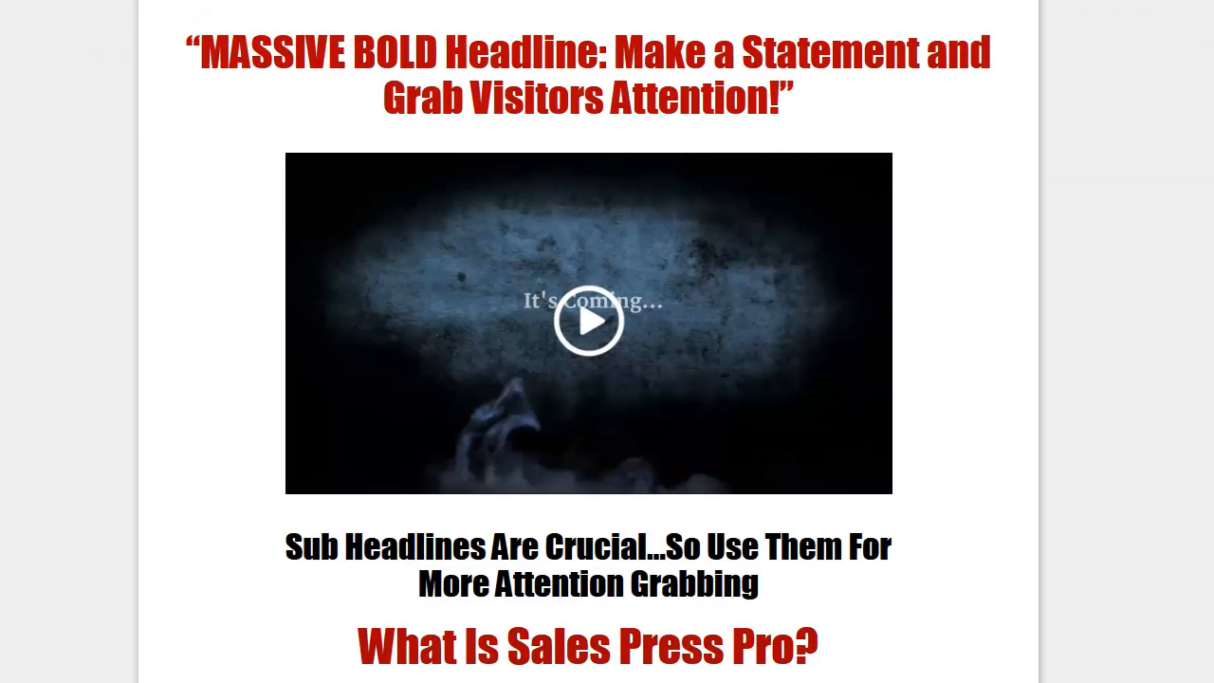
click(872, 276)
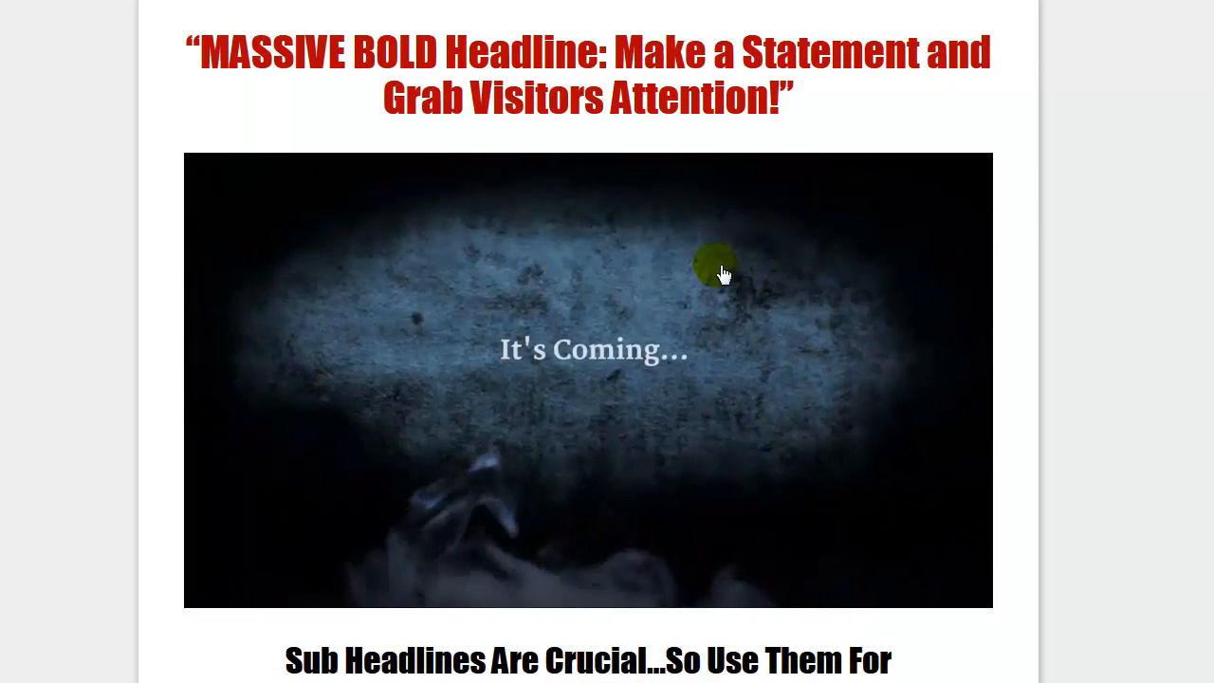
click(619, 330)
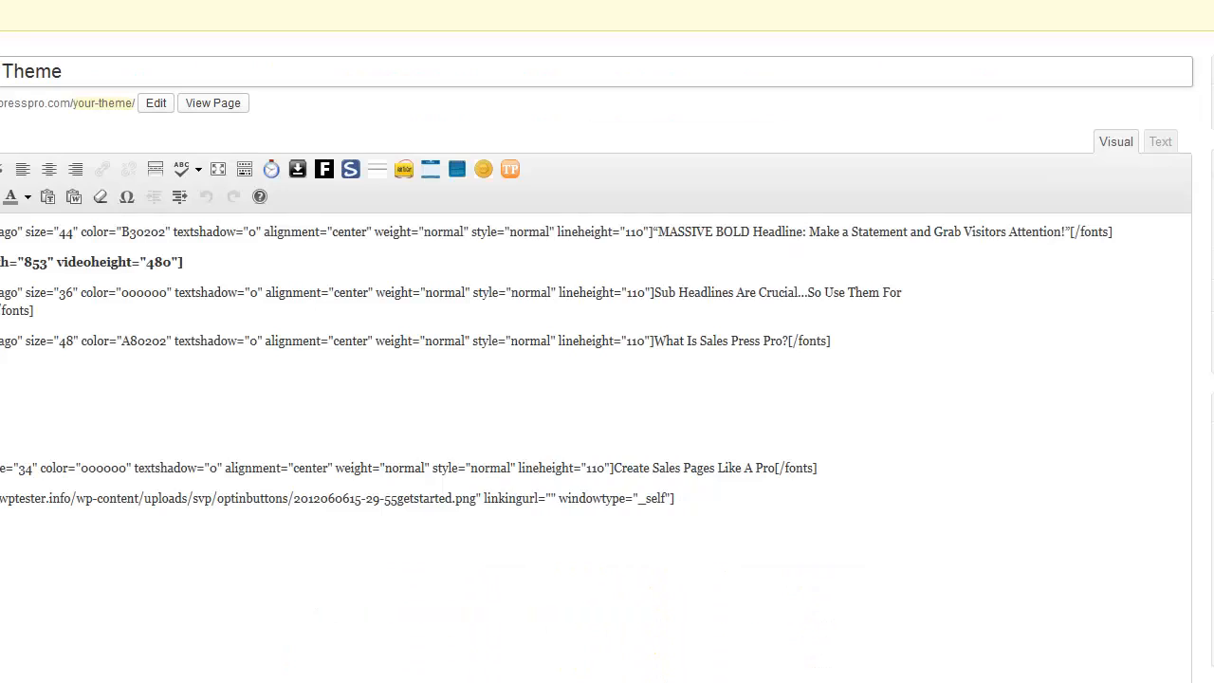
Enable the shortcode skin in the Covert Player HTML5 video options with the (16:9) 853 * 480 skin size.
scroll(607, 379, down, 7)
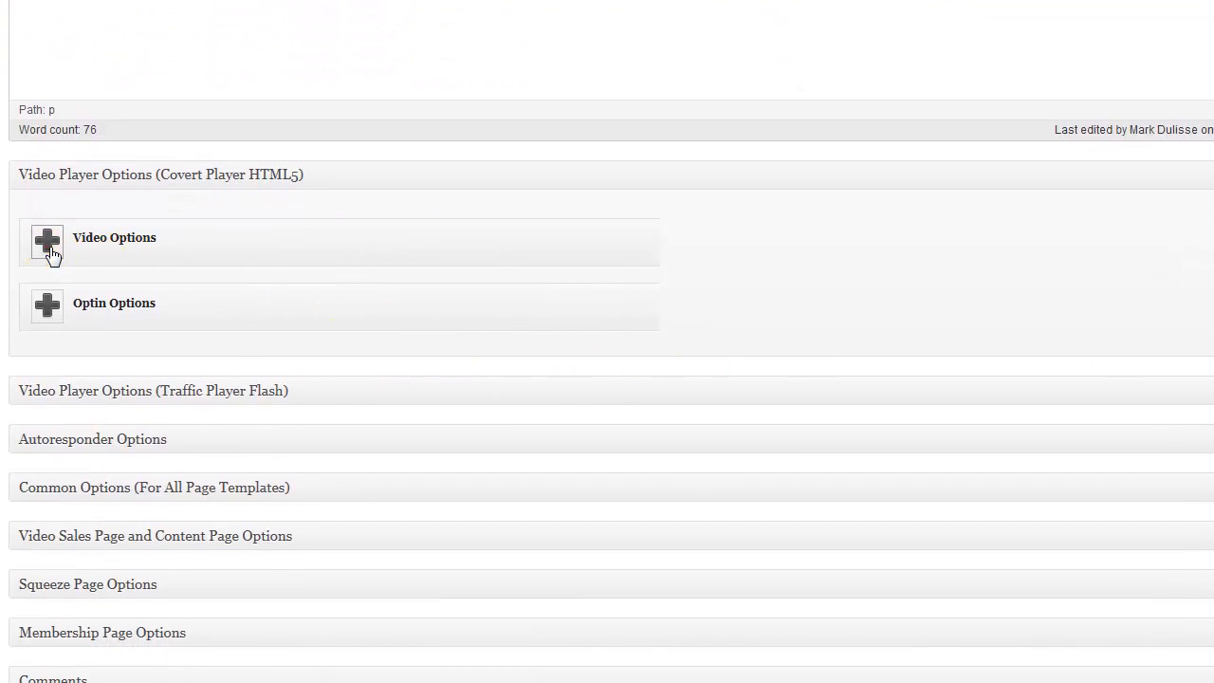
click(95, 243)
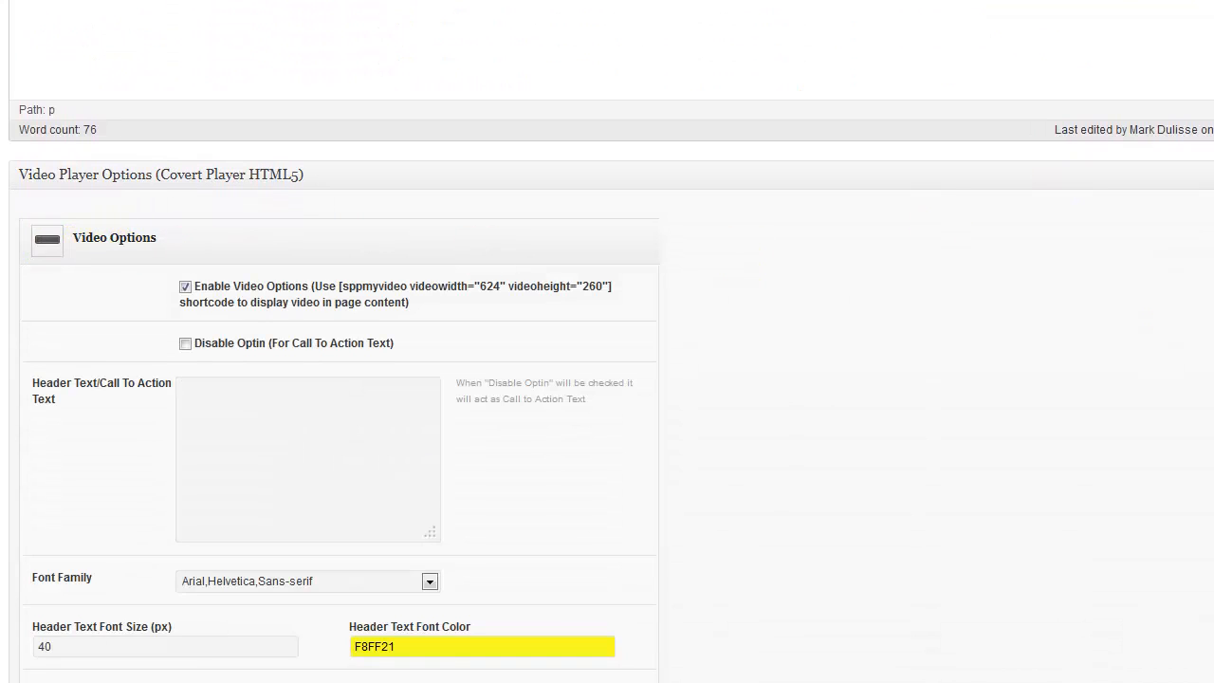
scroll(339, 379, down, 7)
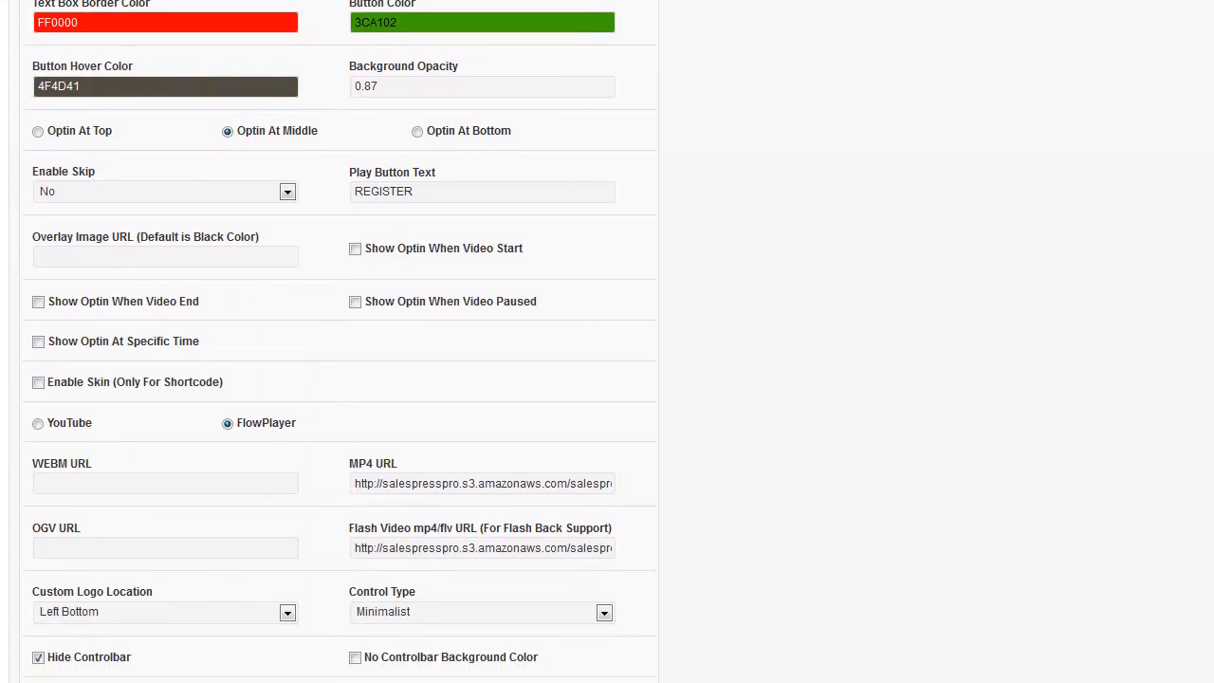
scroll(340, 379, down, 2)
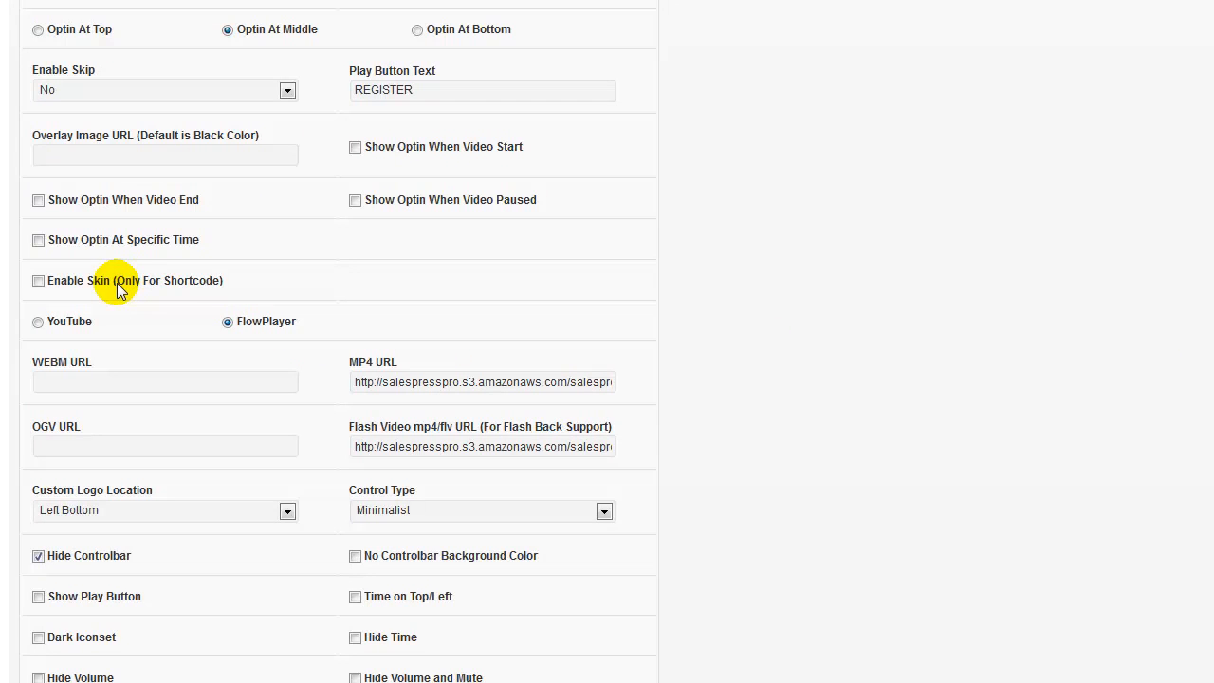
click(38, 281)
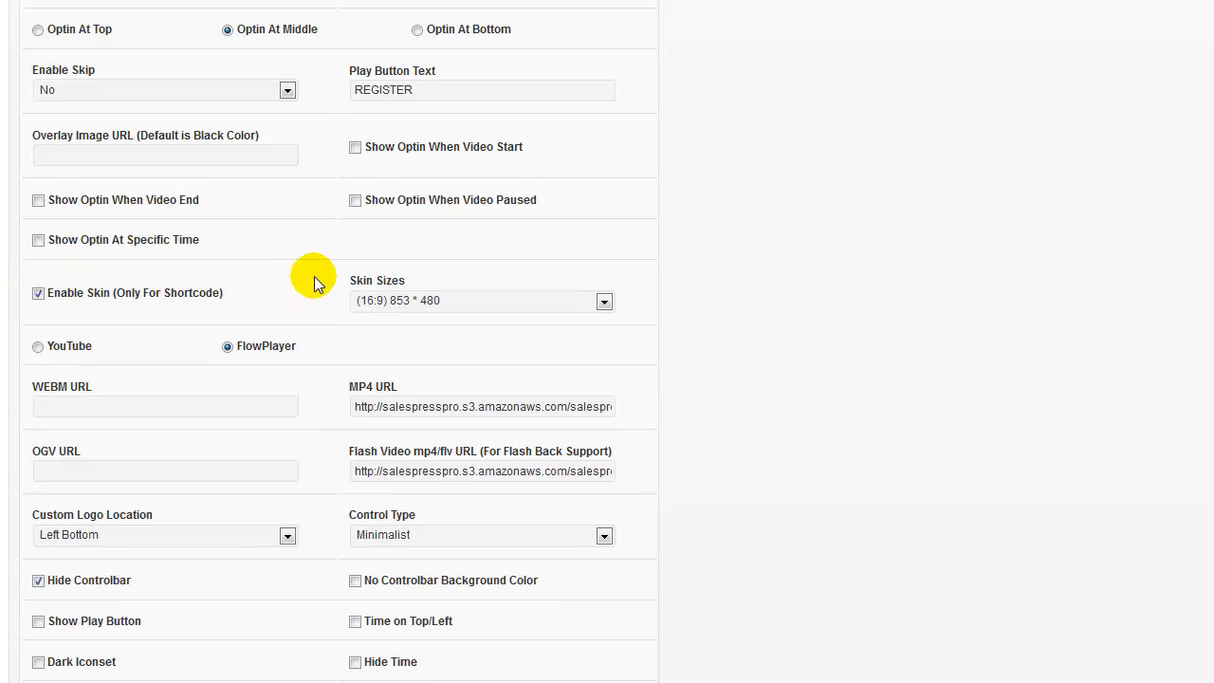
click(605, 300)
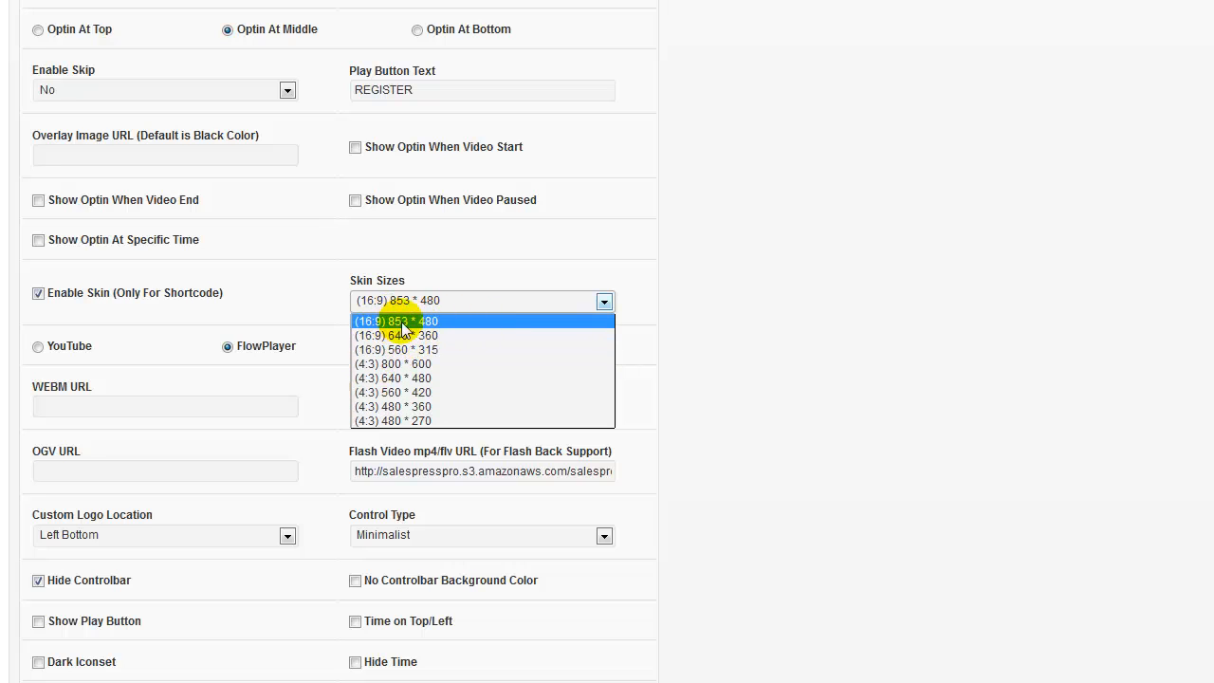
click(433, 320)
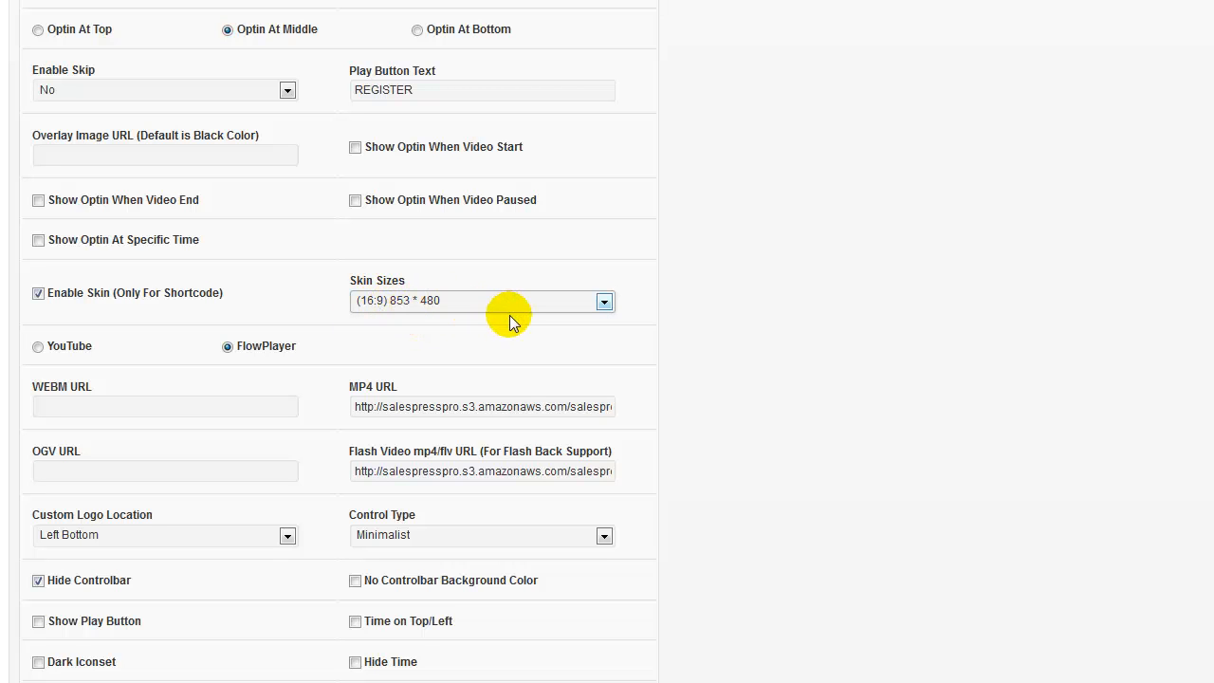
Update the page and check the skinned video on the live page.
scroll(521, 317, up, 7)
scroll(546, 314, up, 4)
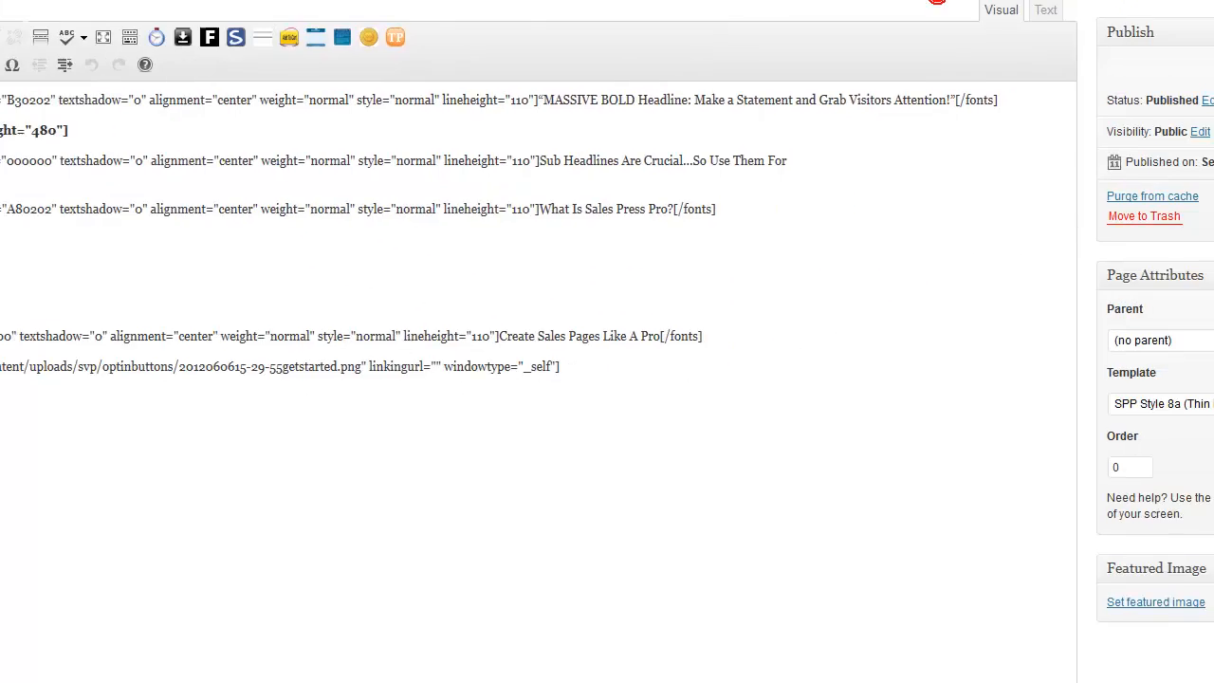
click(1161, 210)
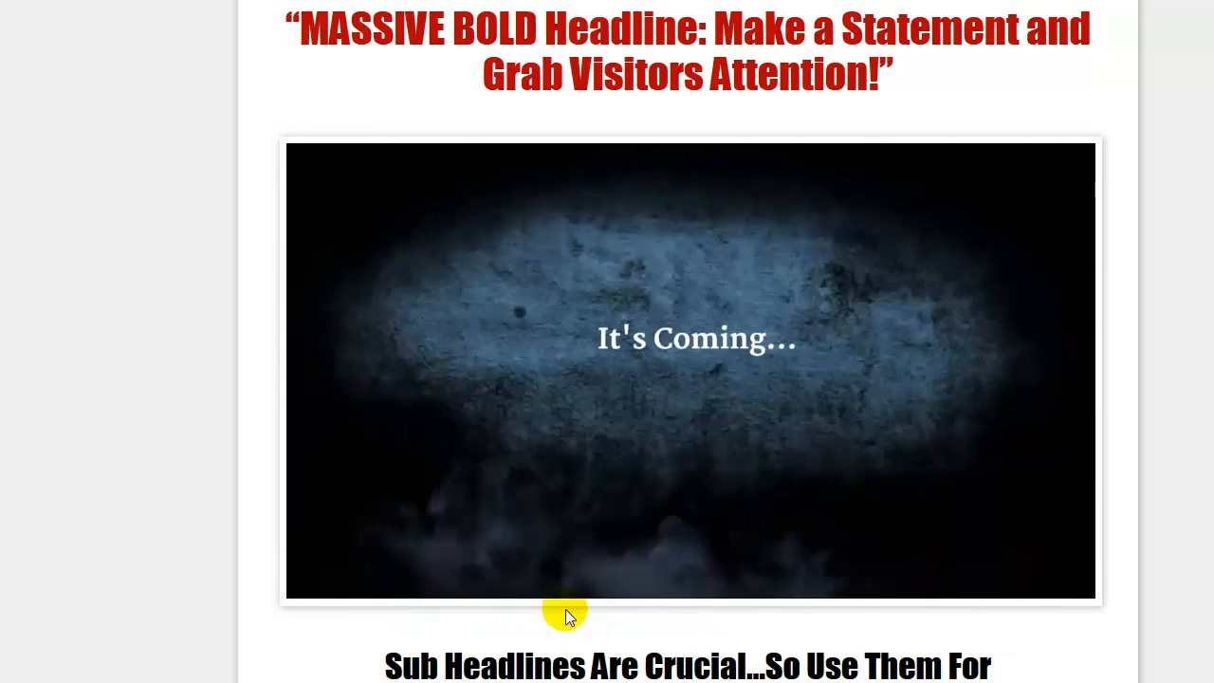
click(768, 320)
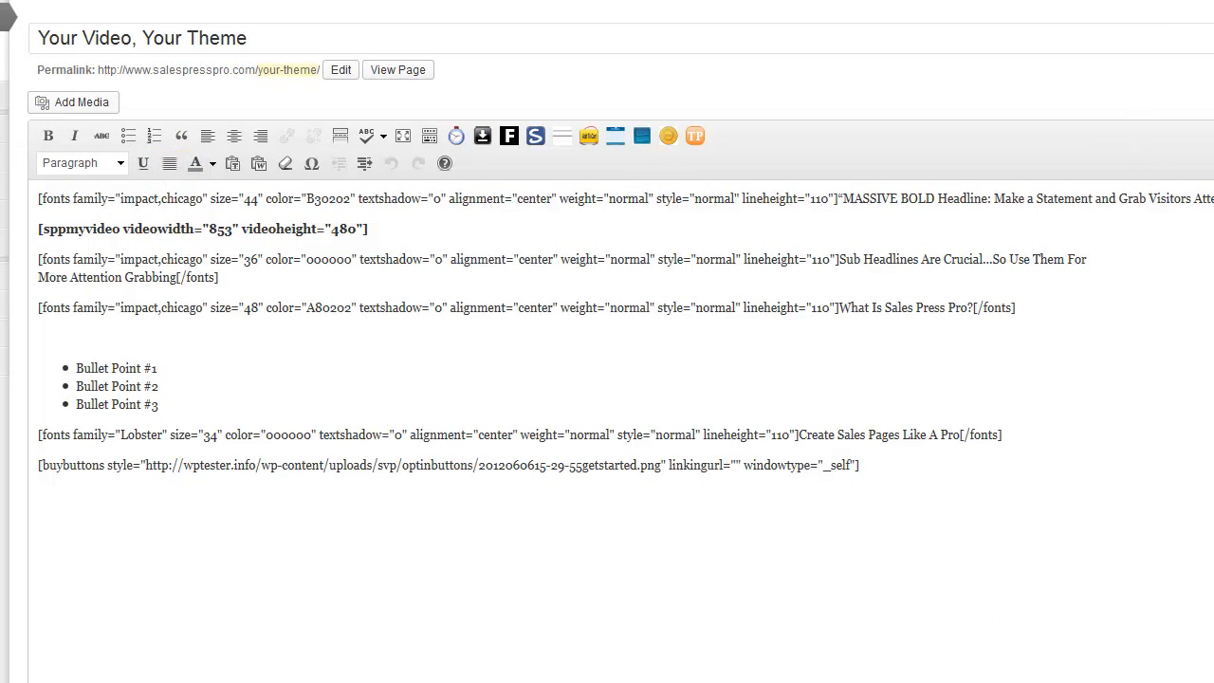
Enter "Sales Press Pro 2.0<br>" and "Coming Soon!" on two lines as the video's Header Text/Call To Action Text.
scroll(120, 279, down, 10)
click(66, 276)
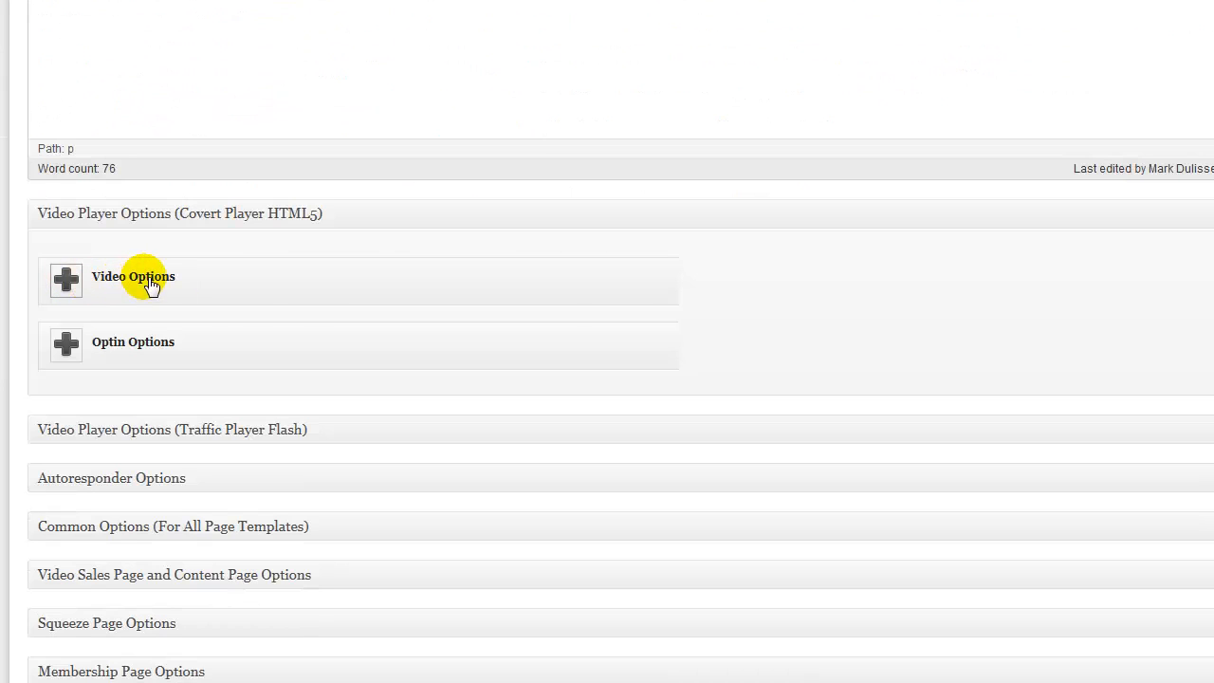
scroll(371, 241, down, 3)
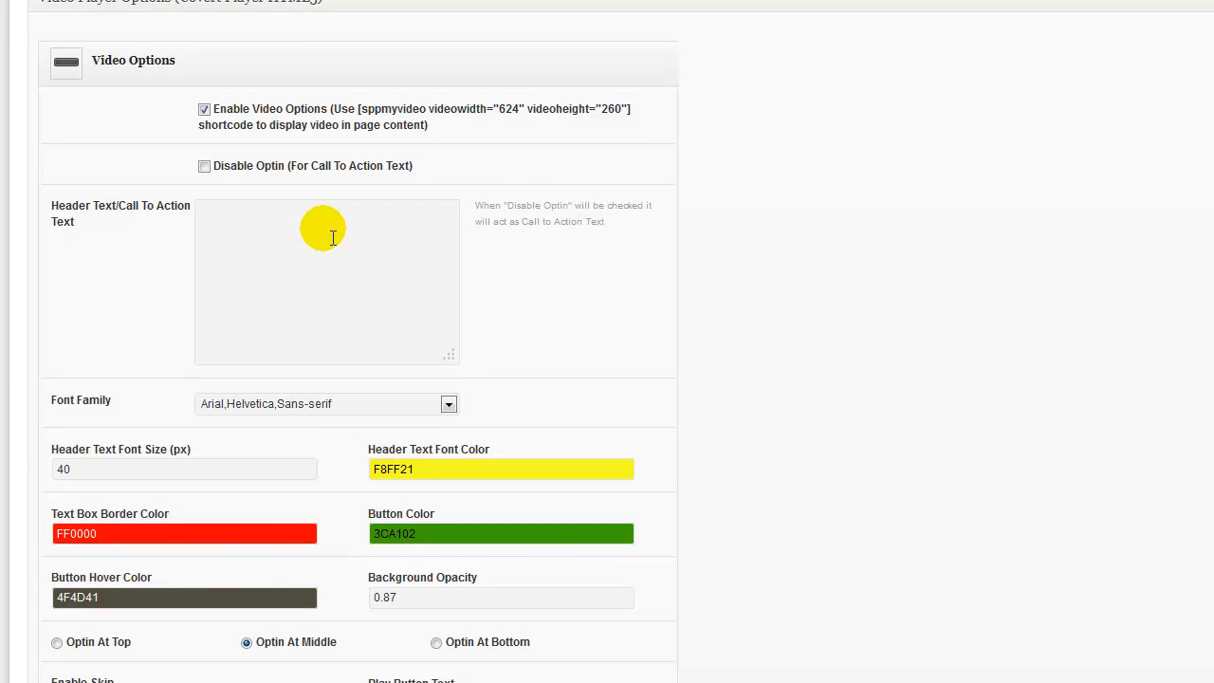
click(333, 238)
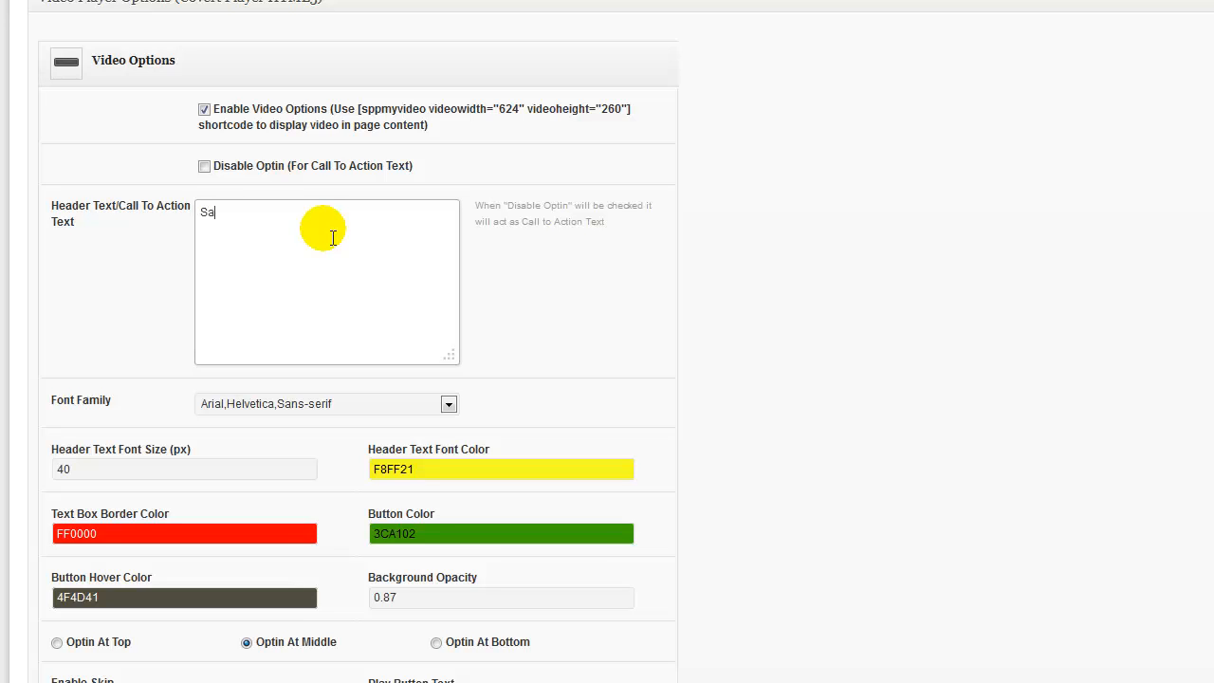
text(Sales Press Pro 2.0<br>)
key(Return)
text(Coming Soon!)
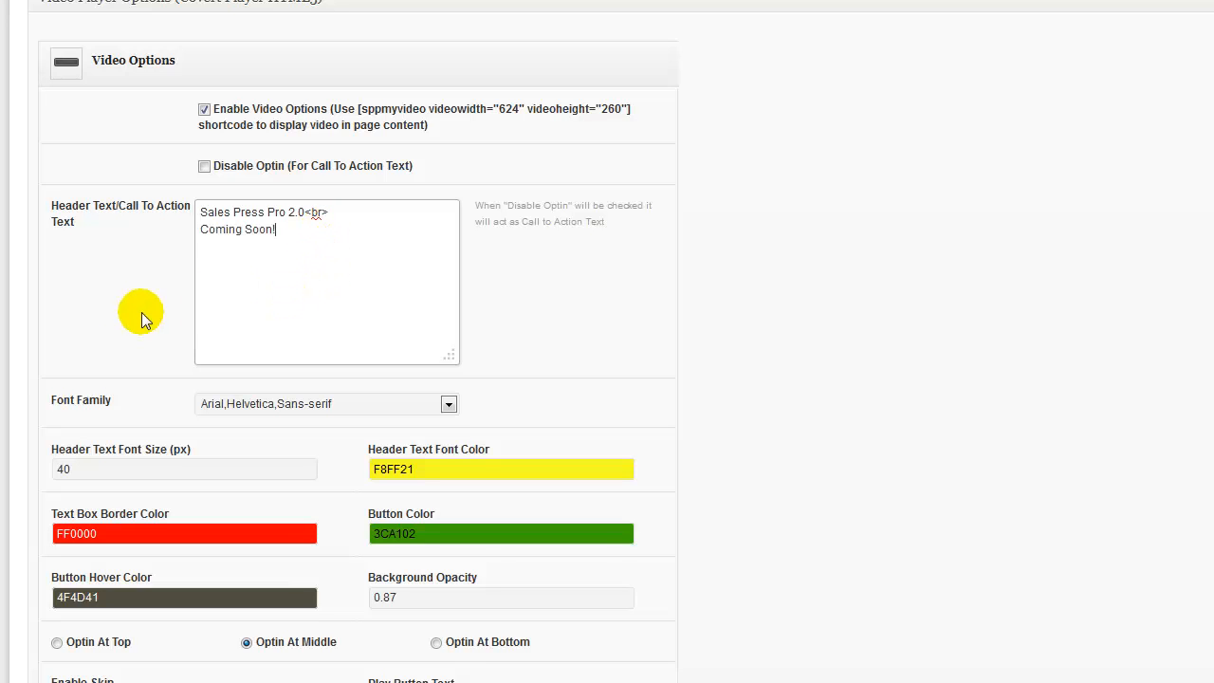
Examine the font family choices and the font size setting for the header text.
scroll(130, 317, down, 2)
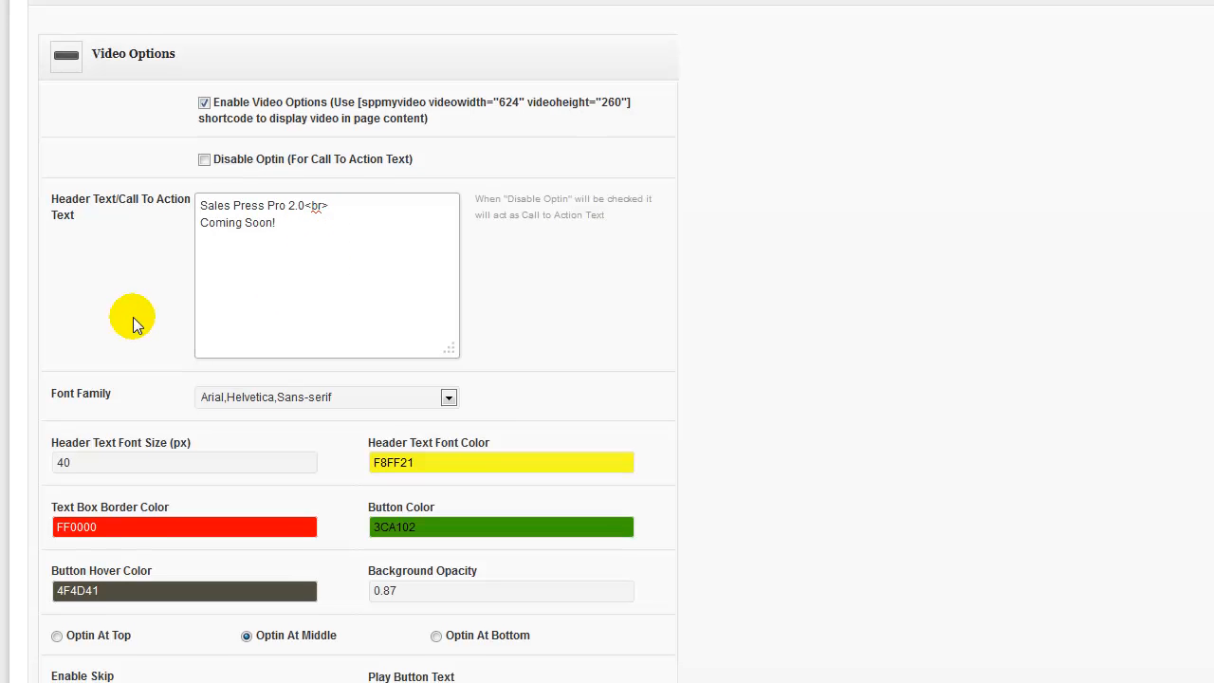
click(449, 299)
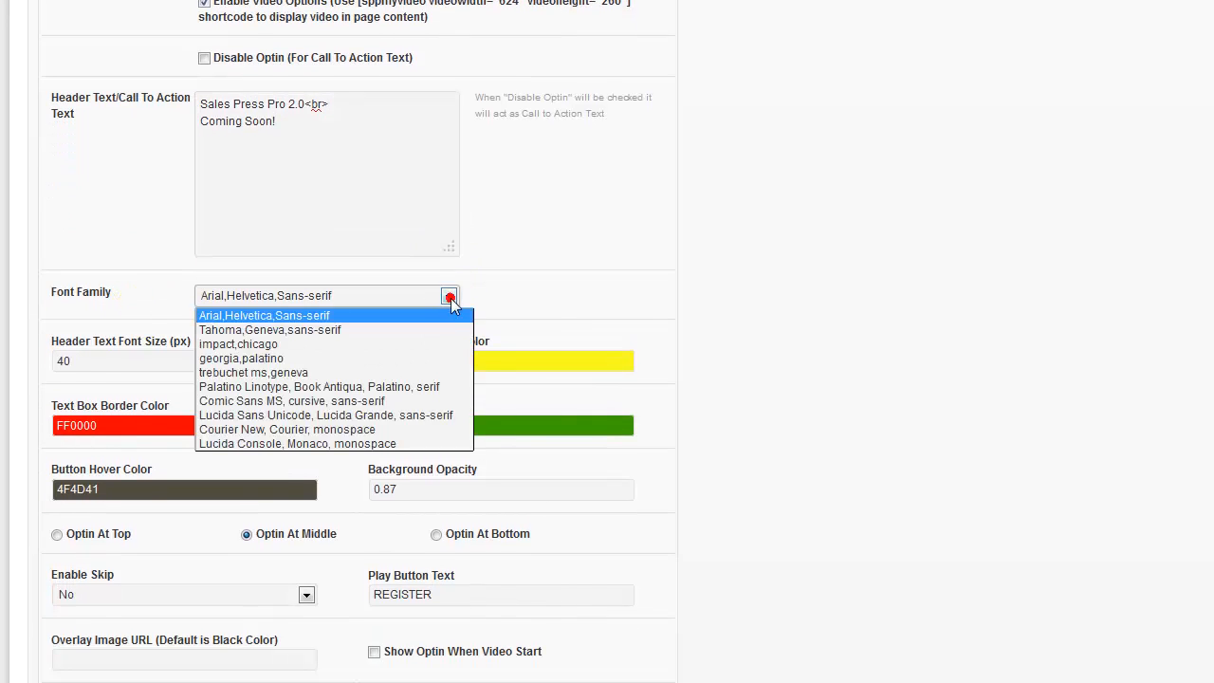
click(450, 298)
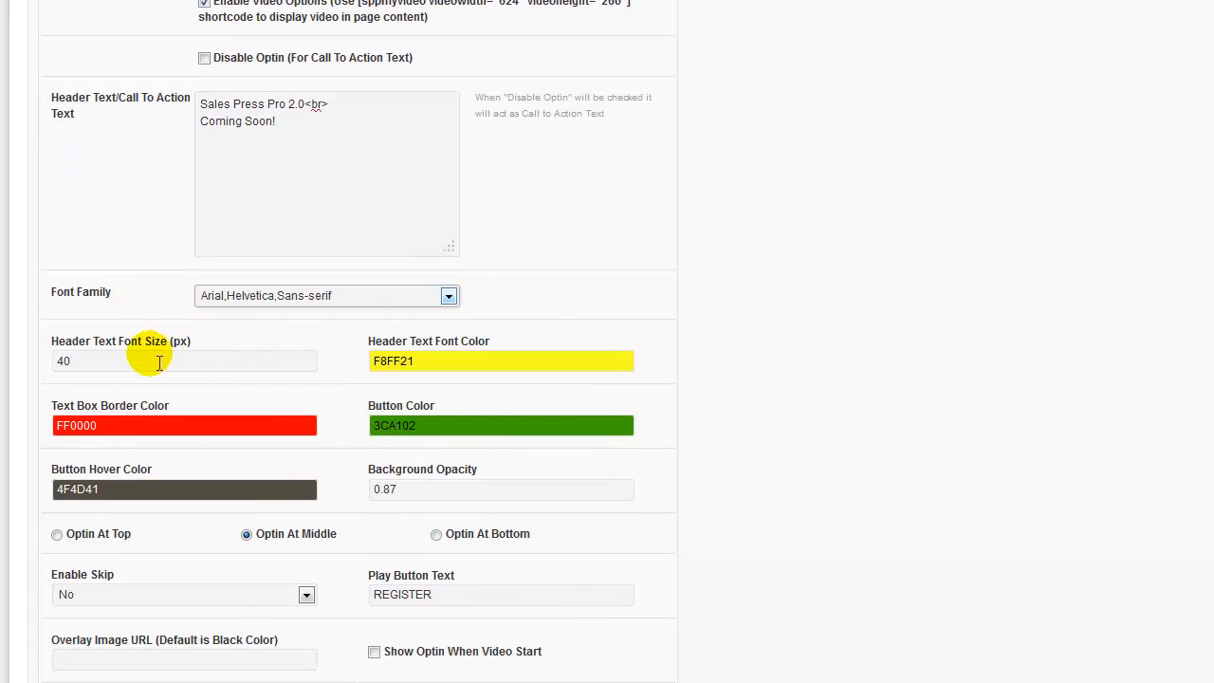
drag(127, 359, 33, 366)
click(36, 367)
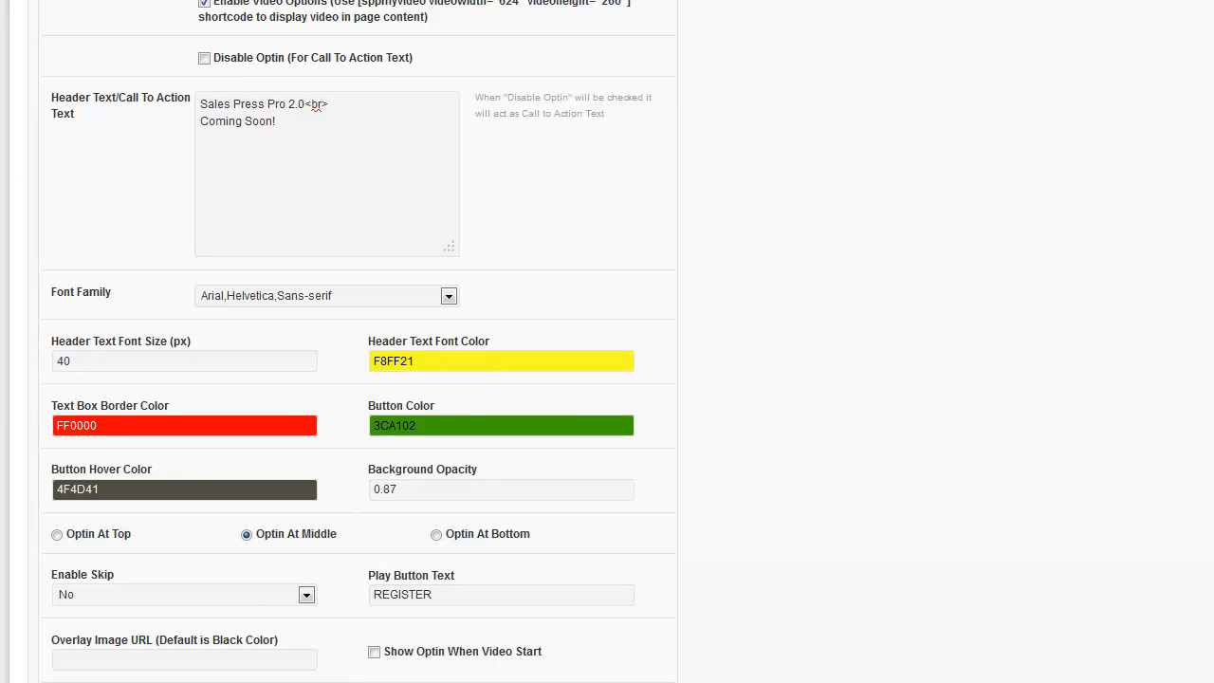
Set the Button Hover Color to the blue 1C139C.
scroll(133, 422, down, 1)
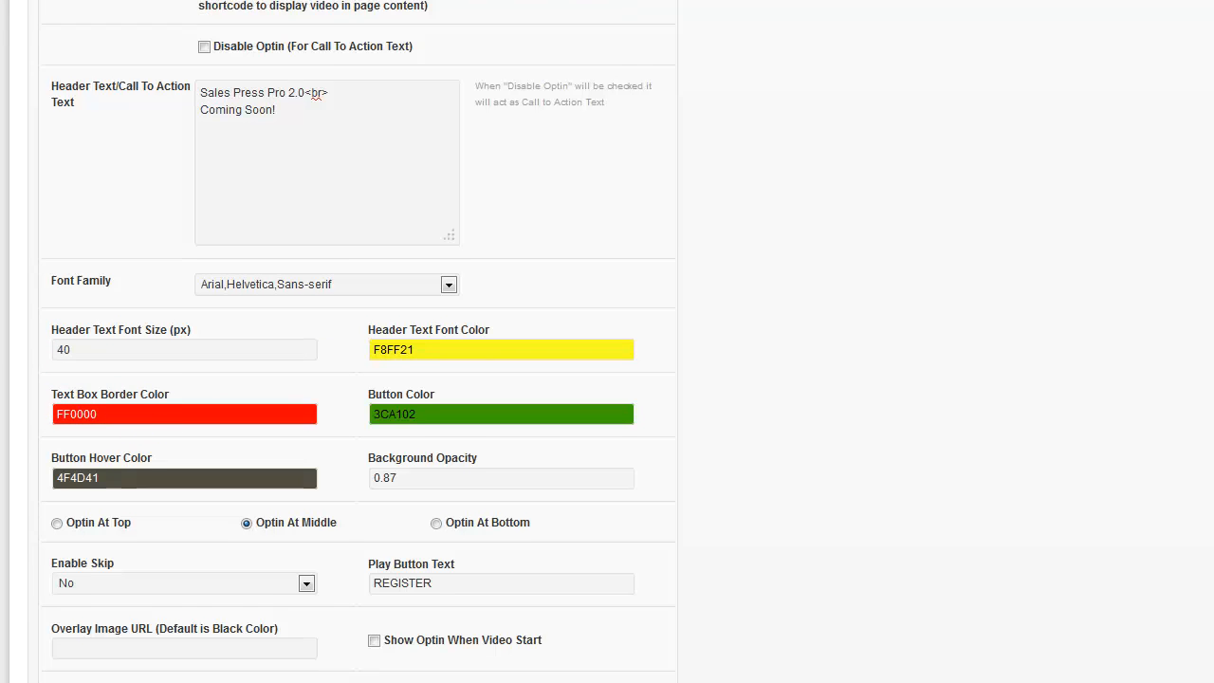
scroll(369, 336, down, 1)
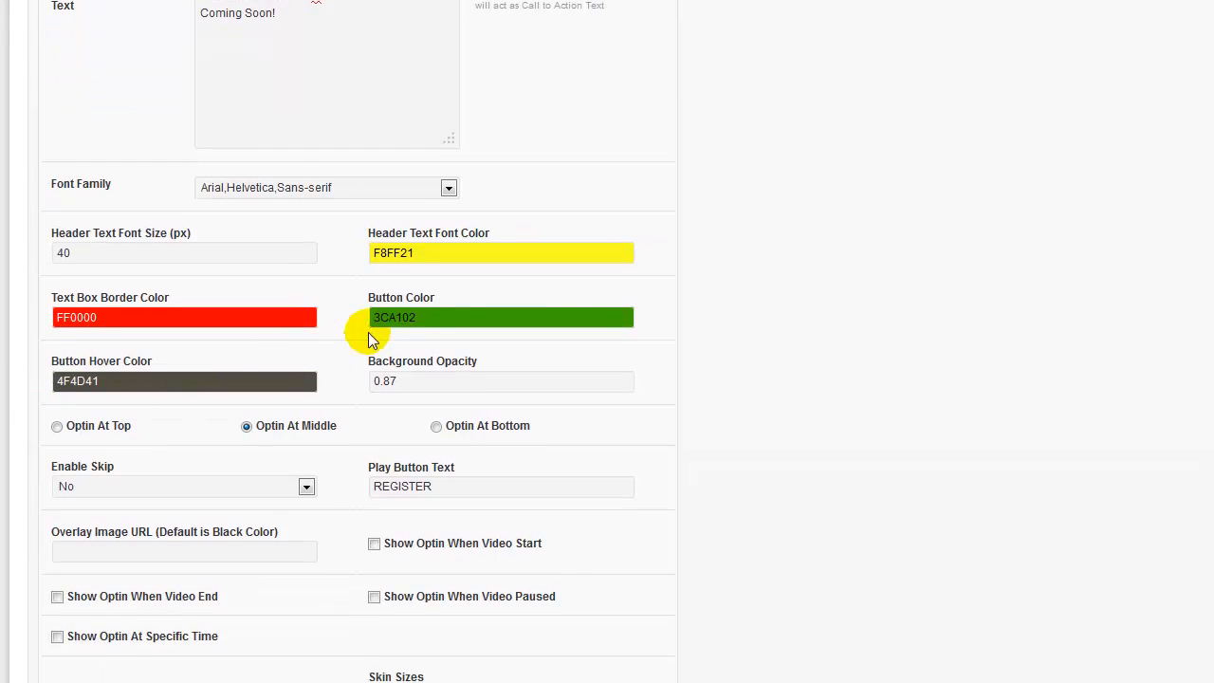
click(170, 390)
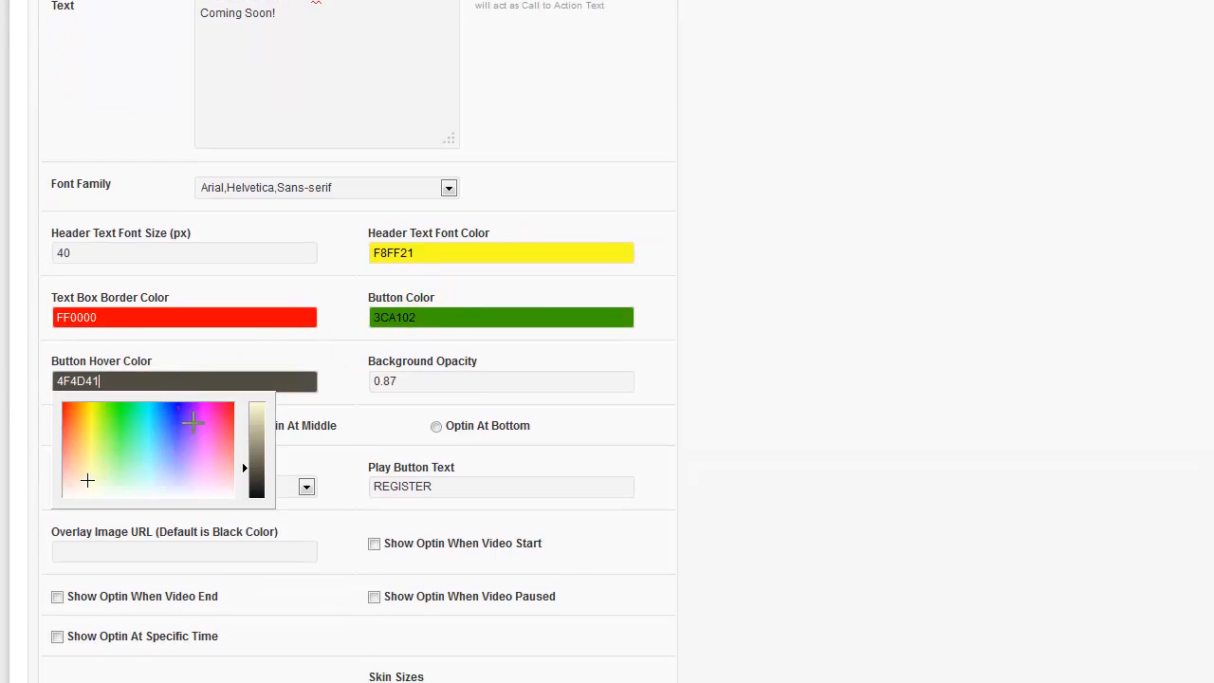
click(178, 414)
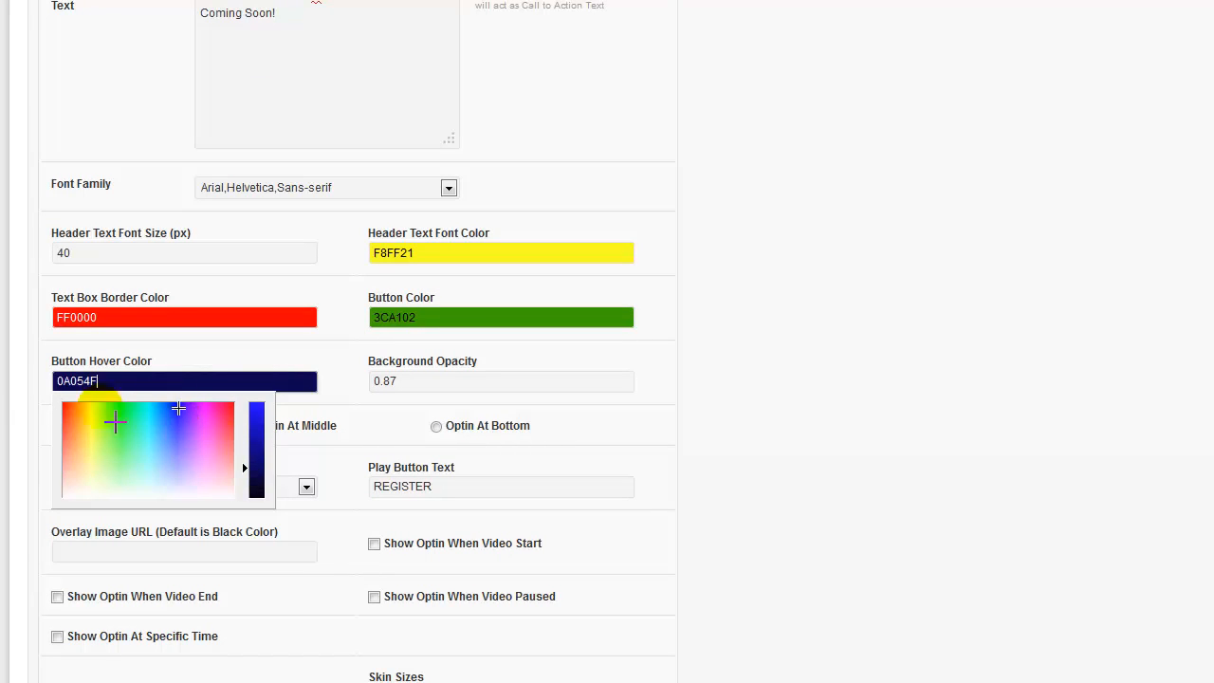
click(248, 440)
click(840, 393)
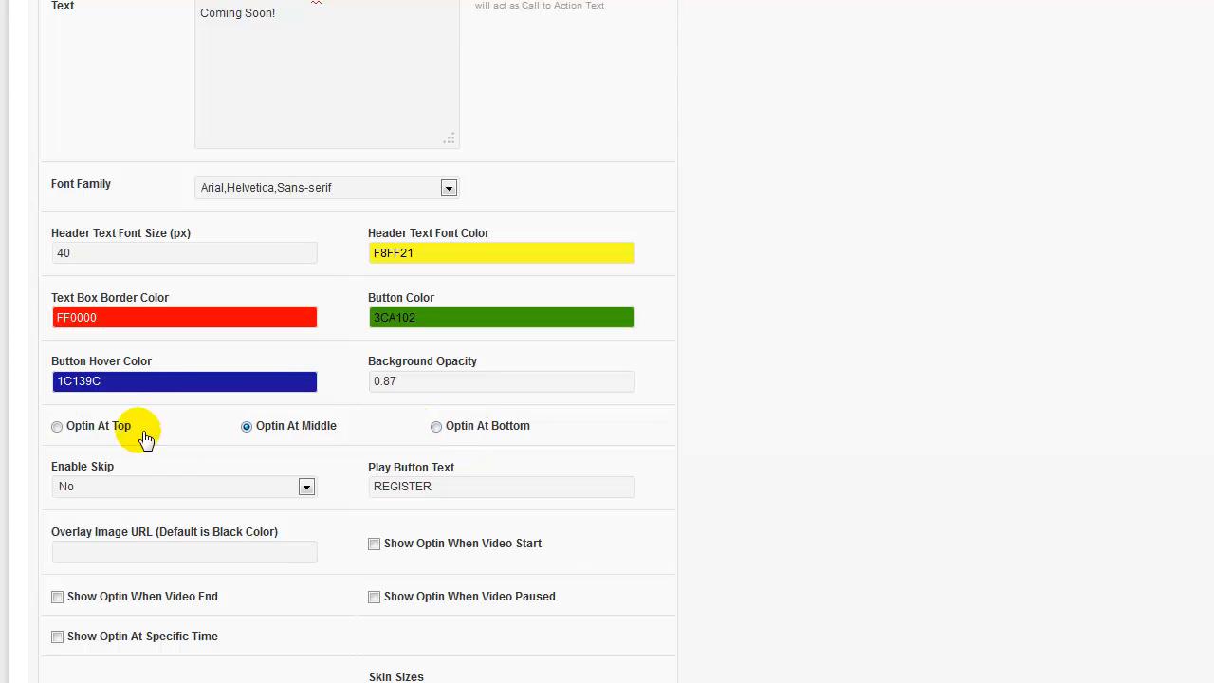
Try PLAY as the Play Button Text, and put REGISTER back.
scroll(130, 434, down, 1)
scroll(96, 382, down, 1)
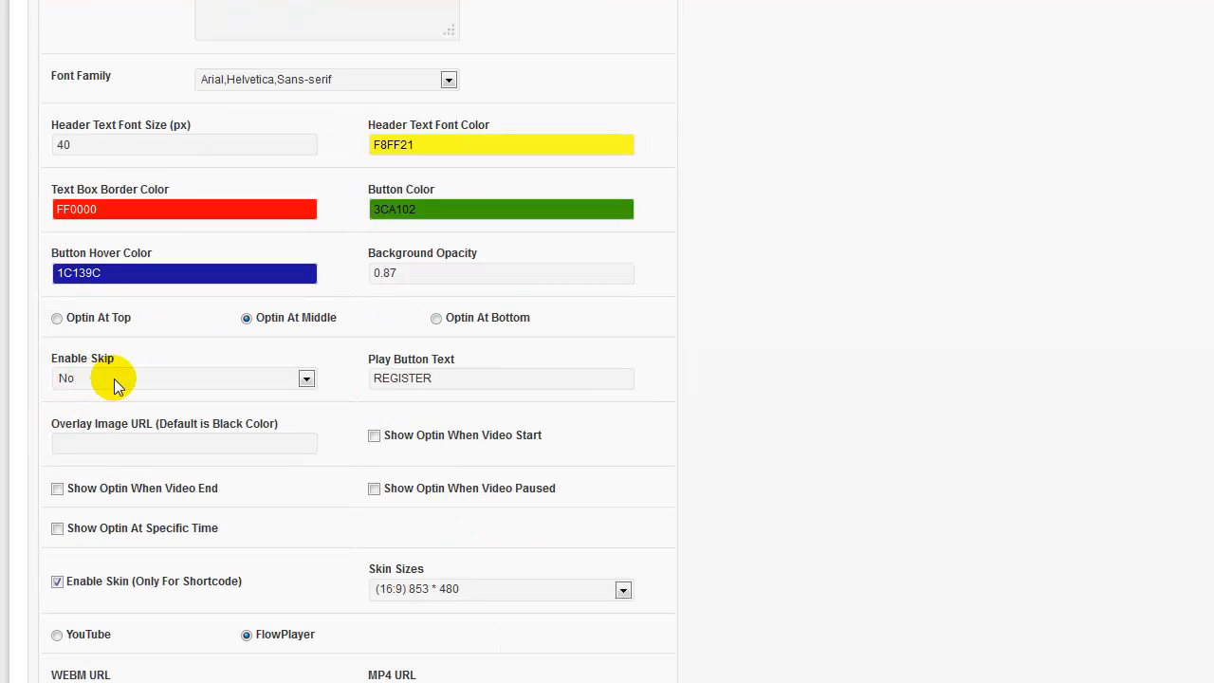
double_click(447, 379)
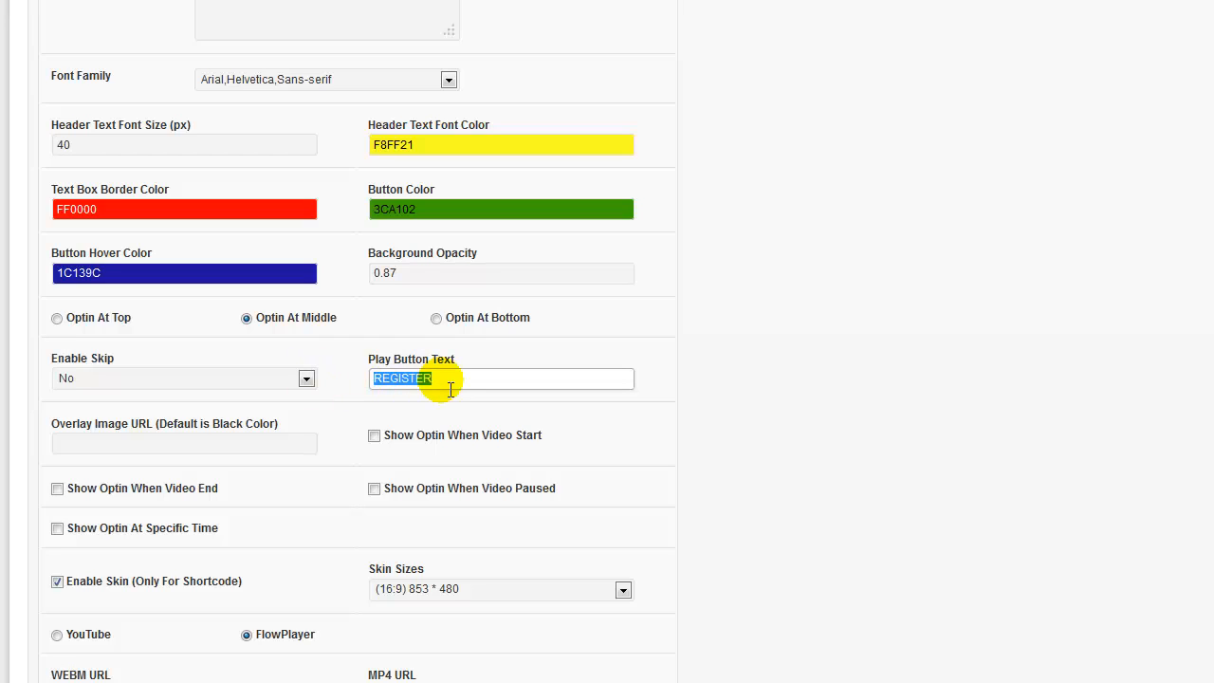
text(PLAY)
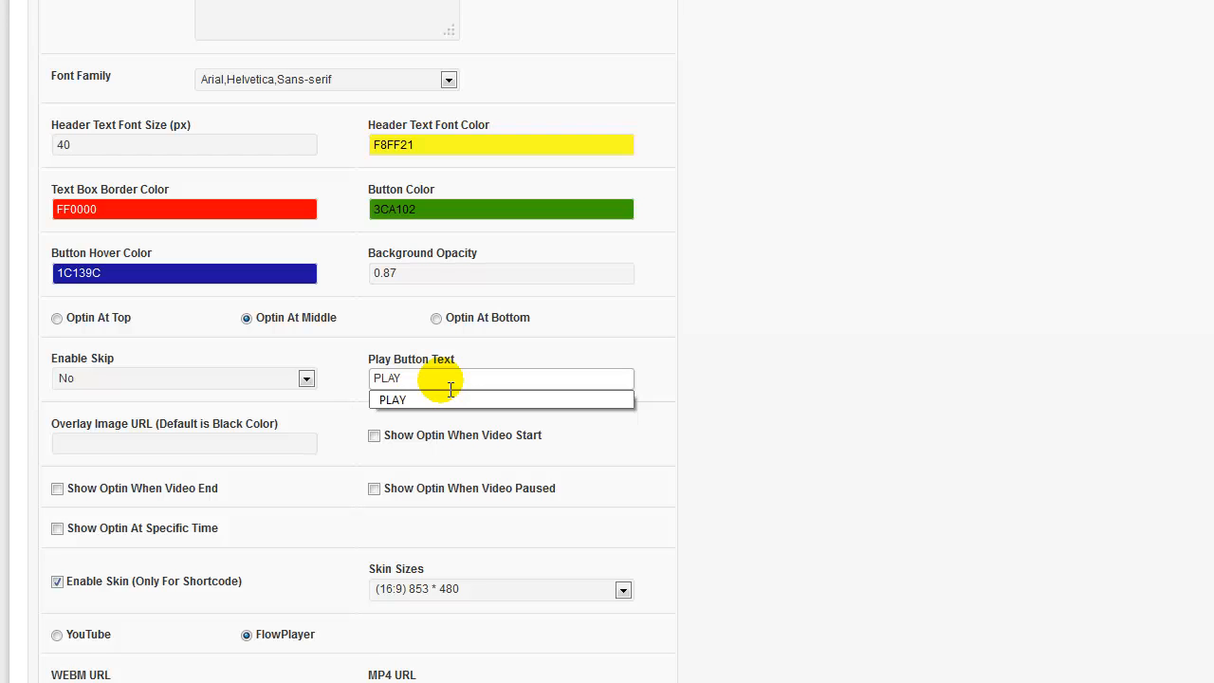
key(BackSpace)
key(BackSpace)
key(BackSpace)
key(BackSpace)
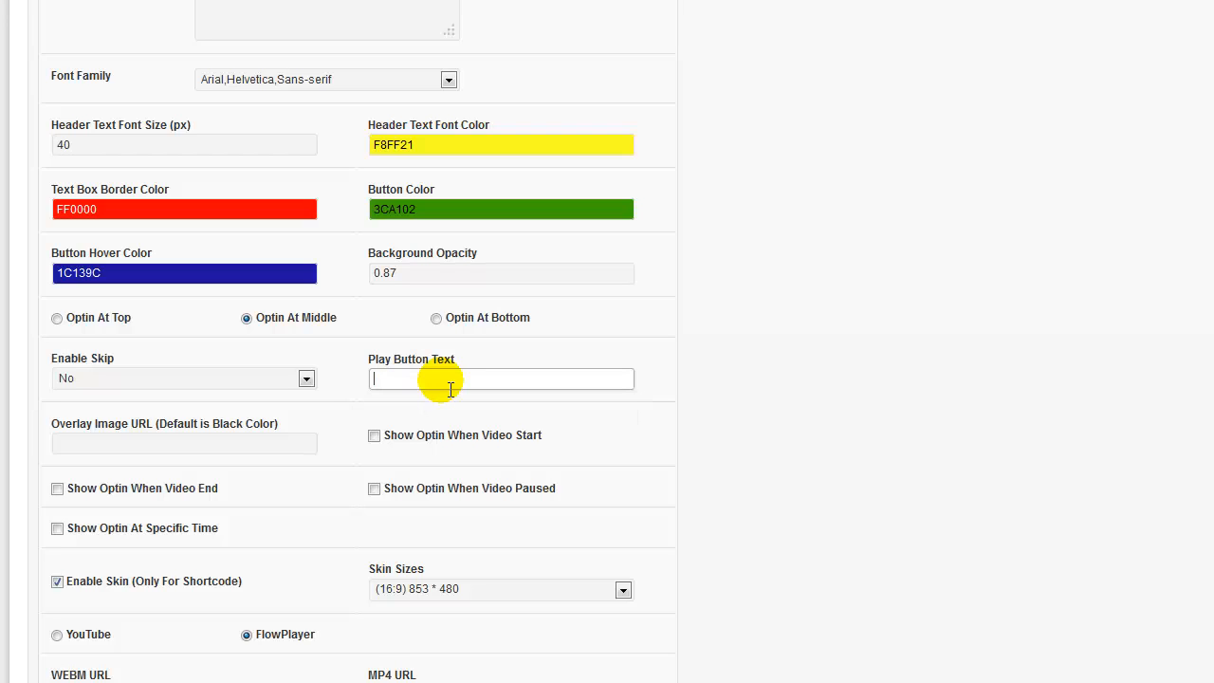
text(REGISTER)
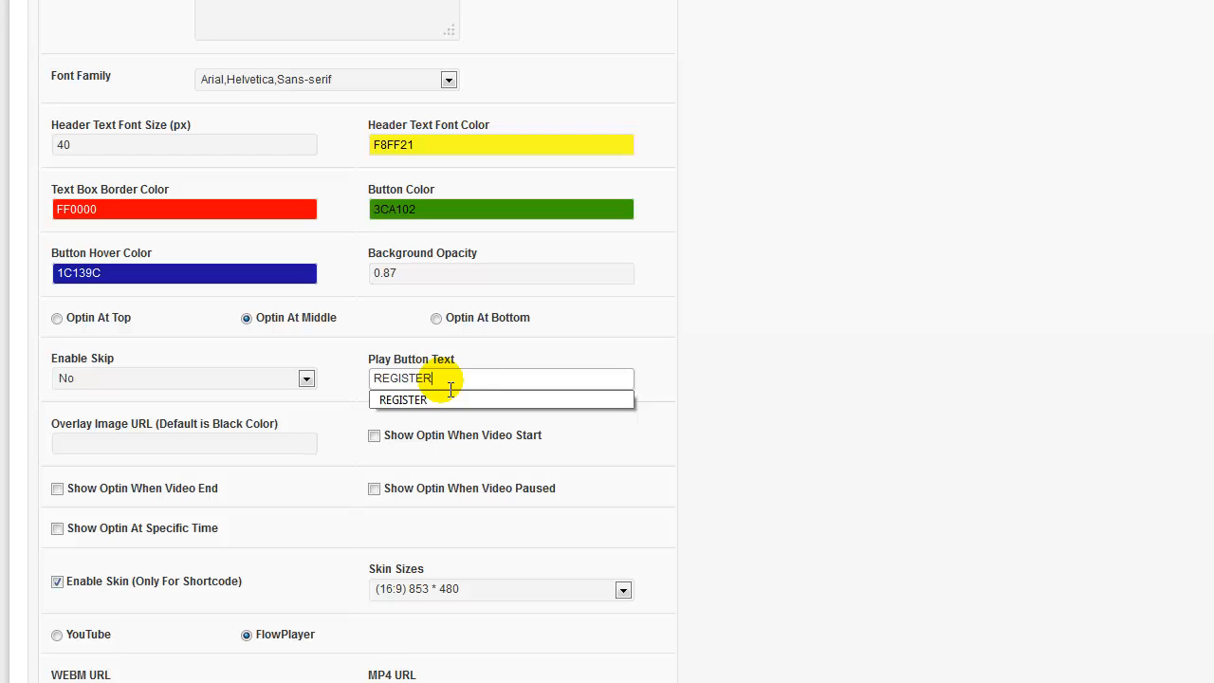
click(748, 302)
Enable showing the optin when the video starts, ends and is paused, and at a specific time.
scroll(117, 320, down, 2)
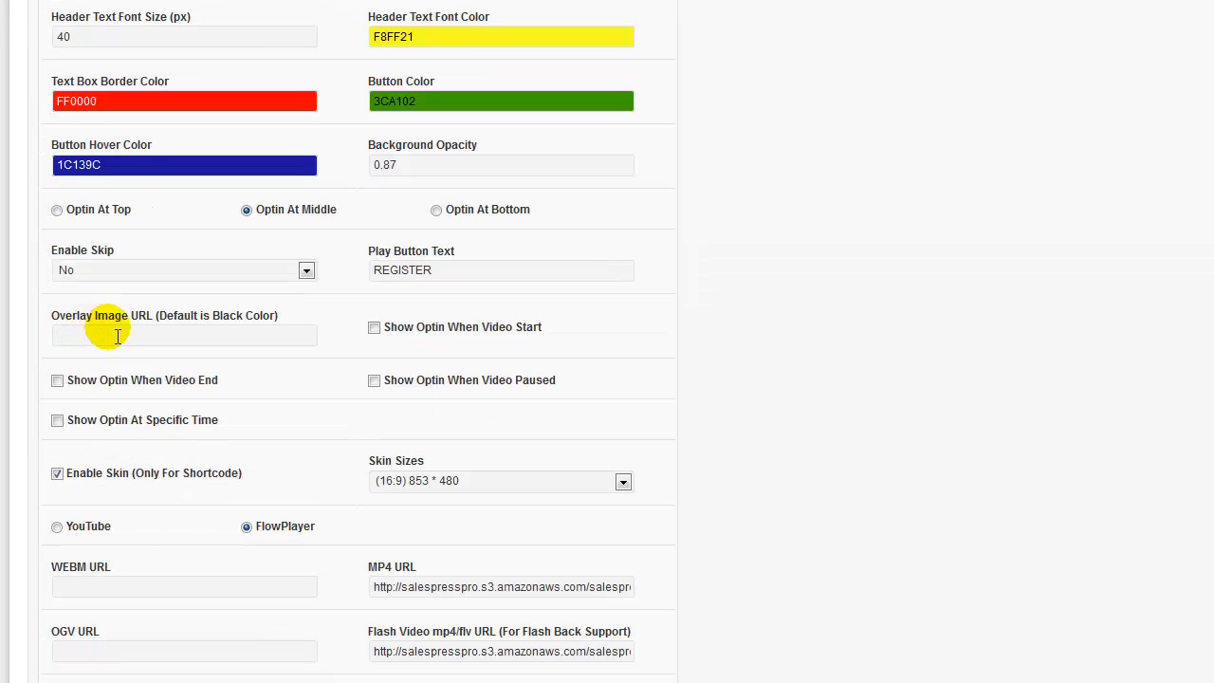
click(125, 336)
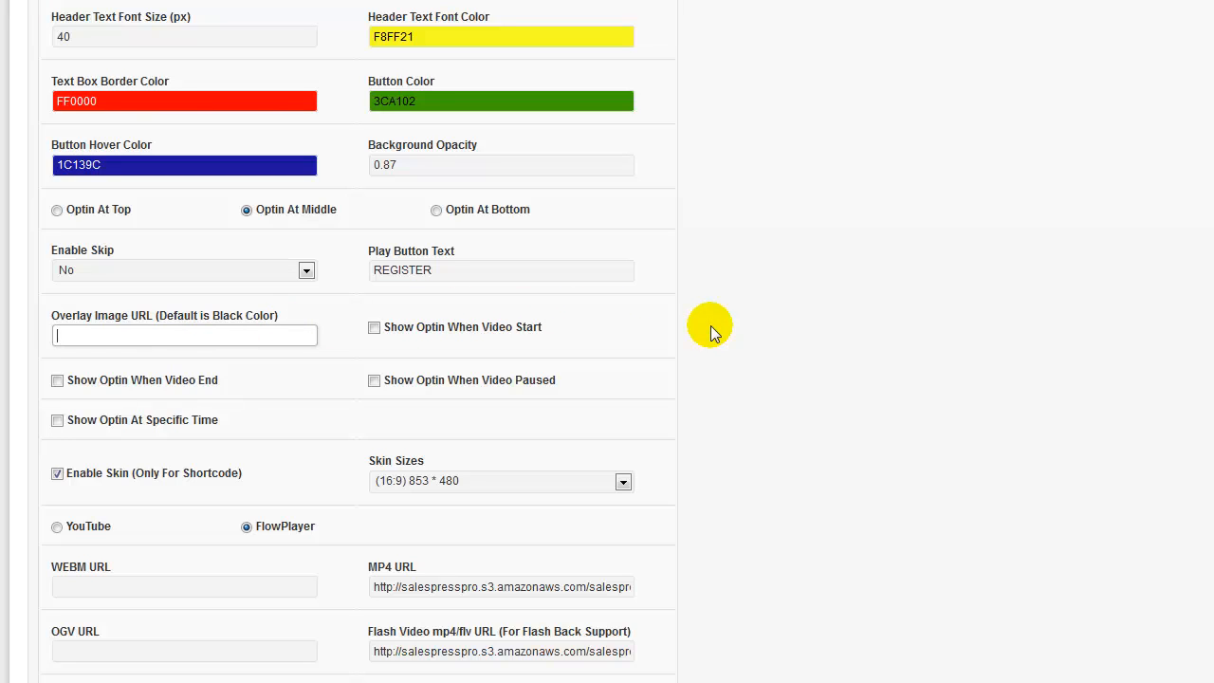
click(374, 327)
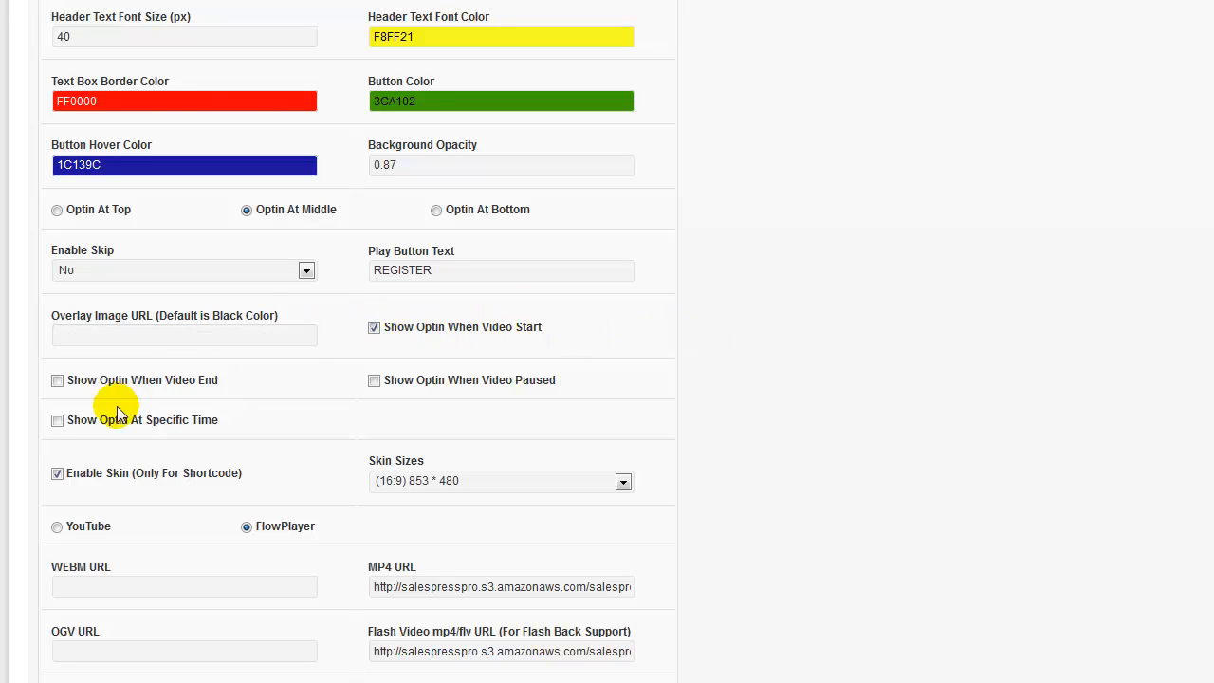
click(57, 380)
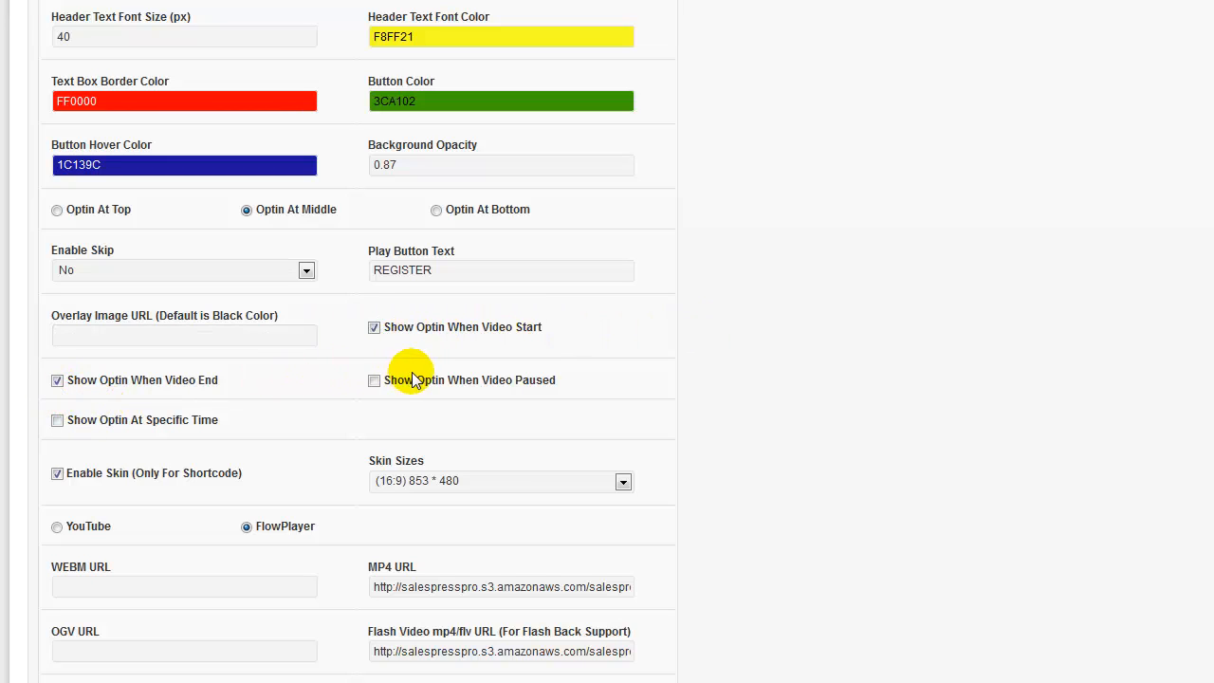
click(374, 382)
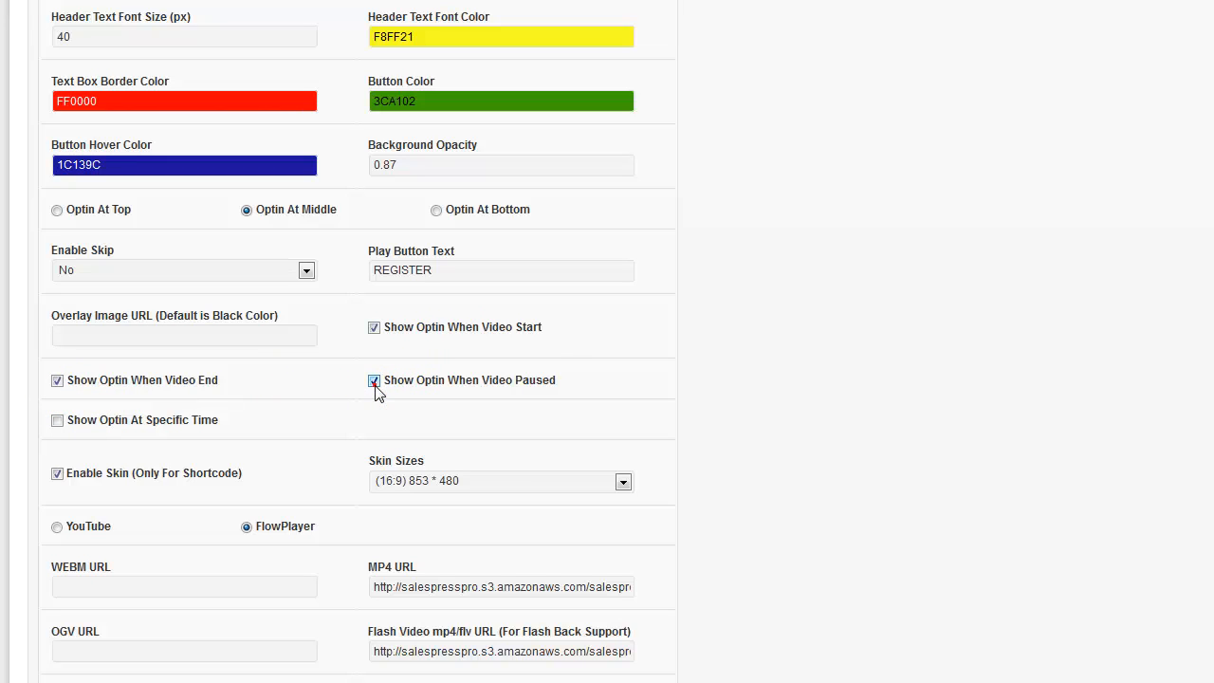
click(58, 421)
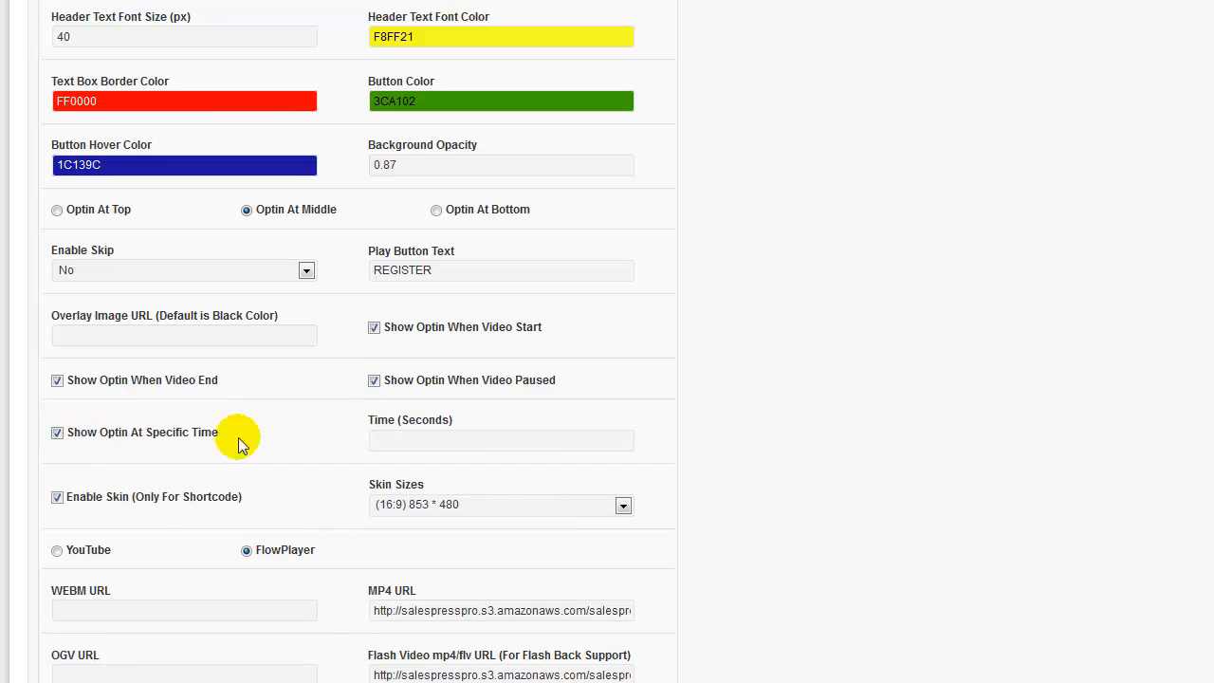
click(461, 442)
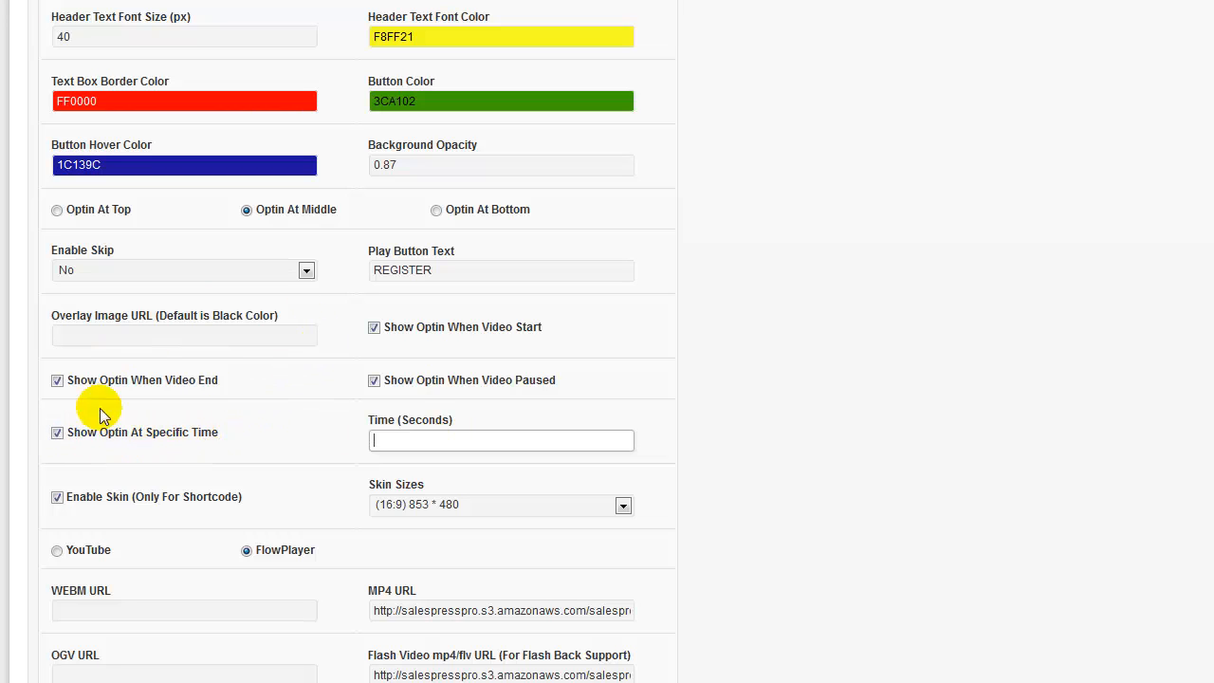
Disable showing the optin at a specific time, at video end and at video start, leaving only the paused option on.
click(57, 431)
click(57, 381)
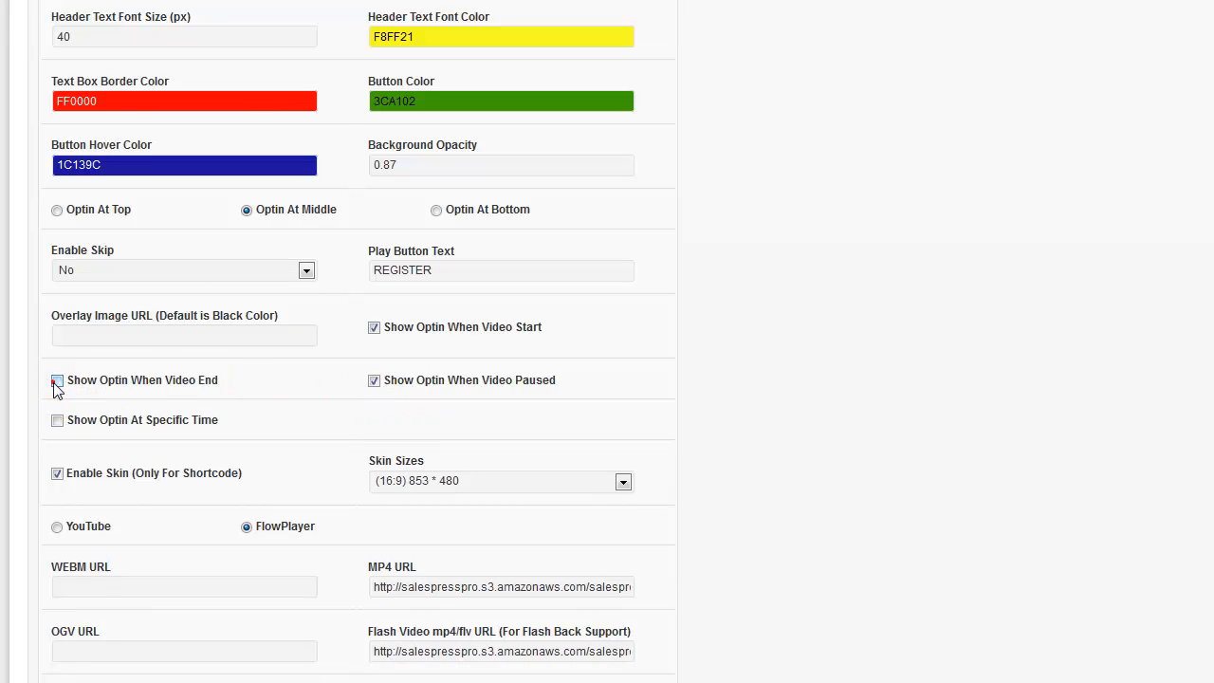
click(374, 328)
Collapse the Video Options and expand the Optin Options, with Enable Optin Options switched off and back on.
scroll(357, 341, up, 3)
scroll(357, 341, up, 2)
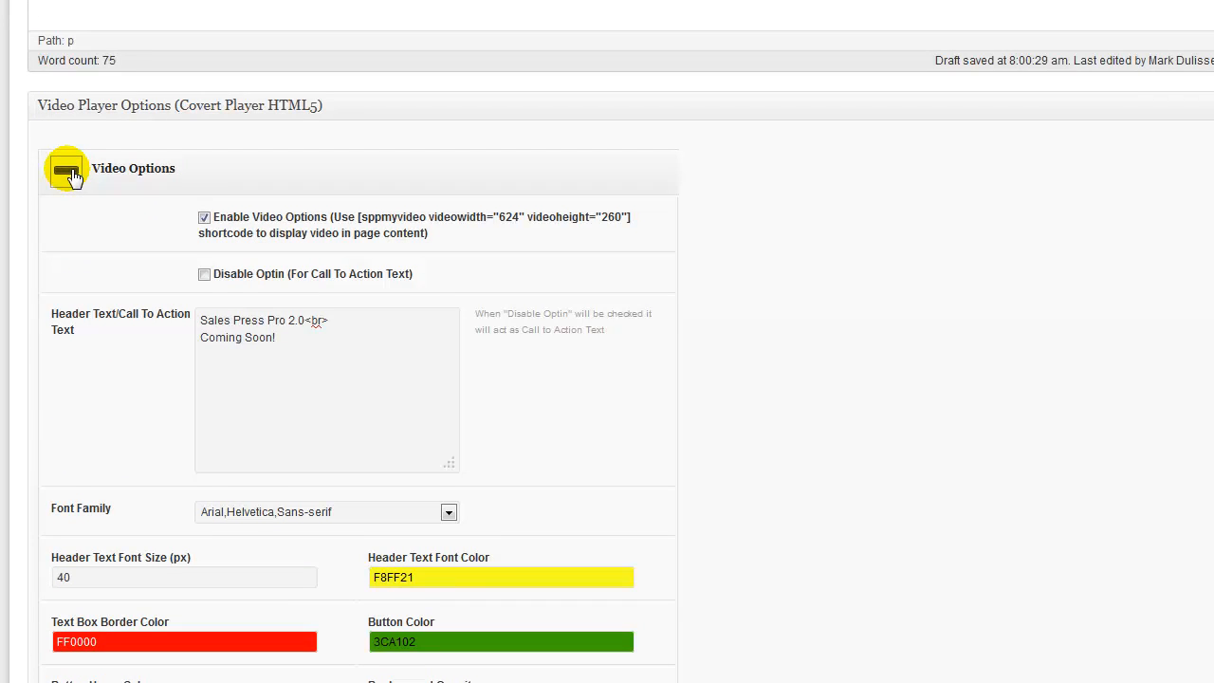
click(70, 173)
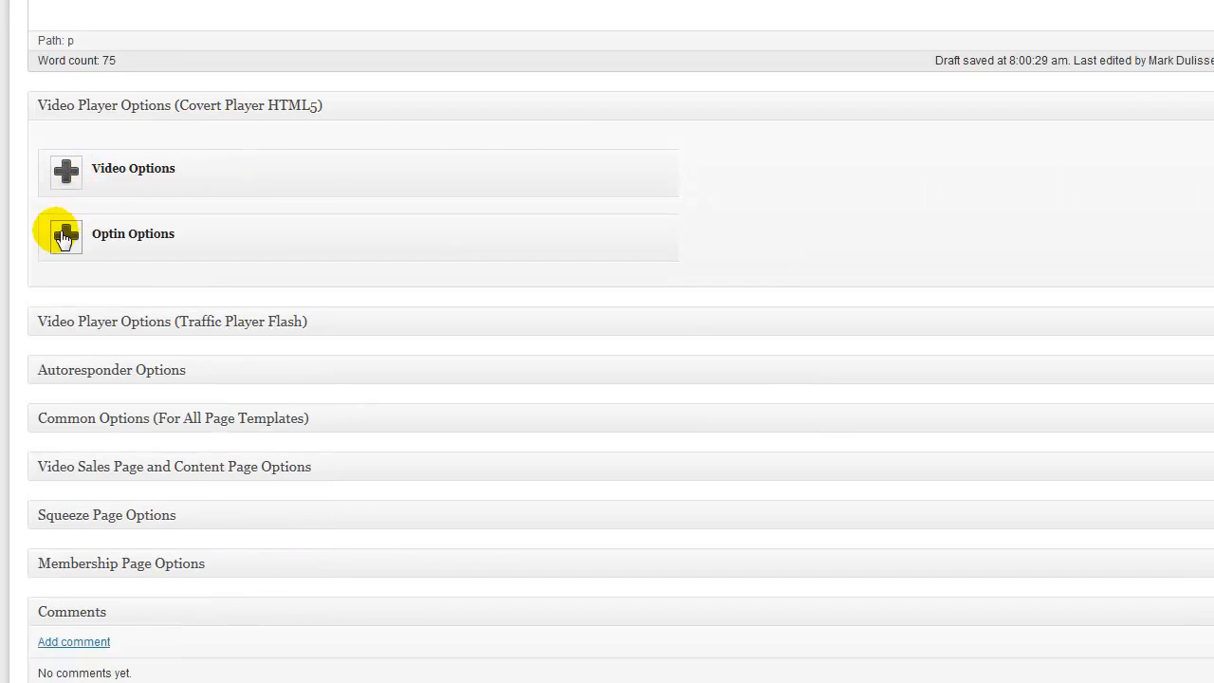
click(66, 233)
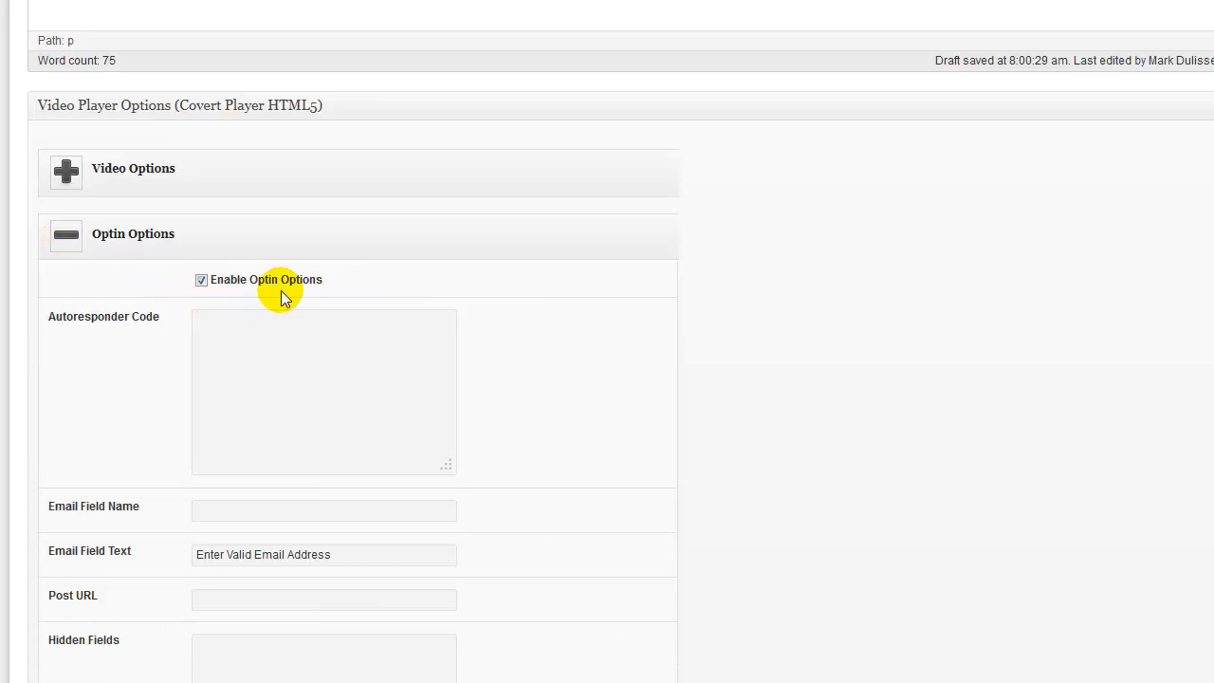
click(201, 280)
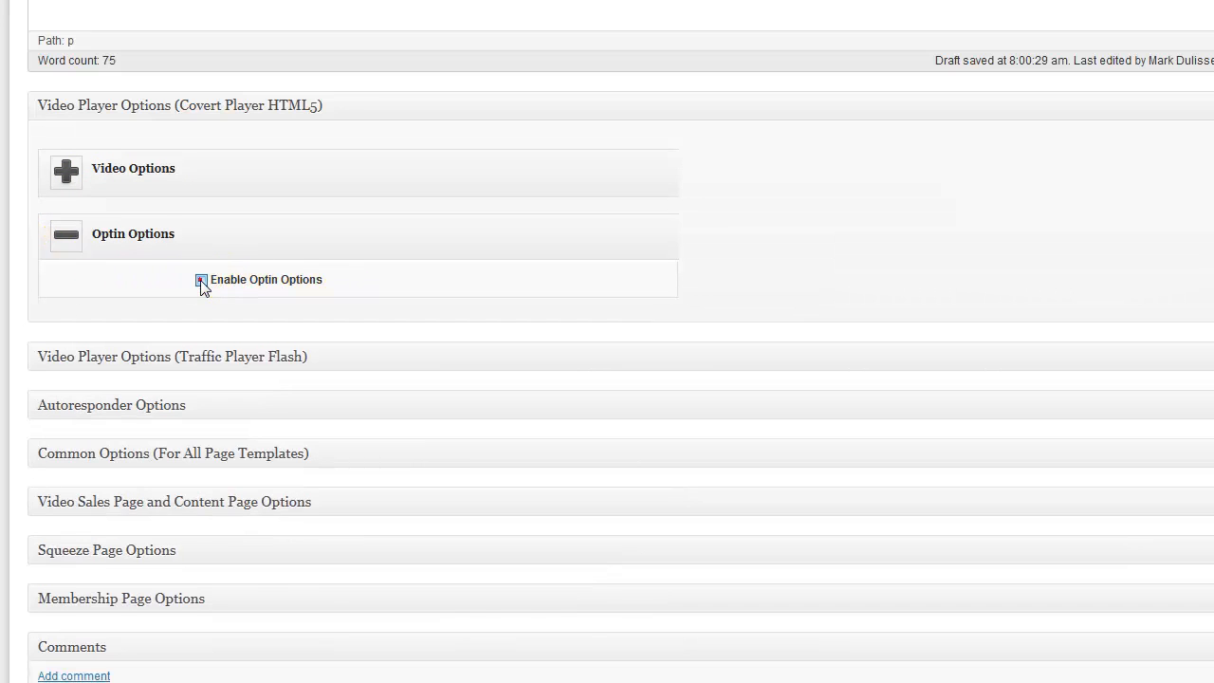
click(201, 280)
click(220, 327)
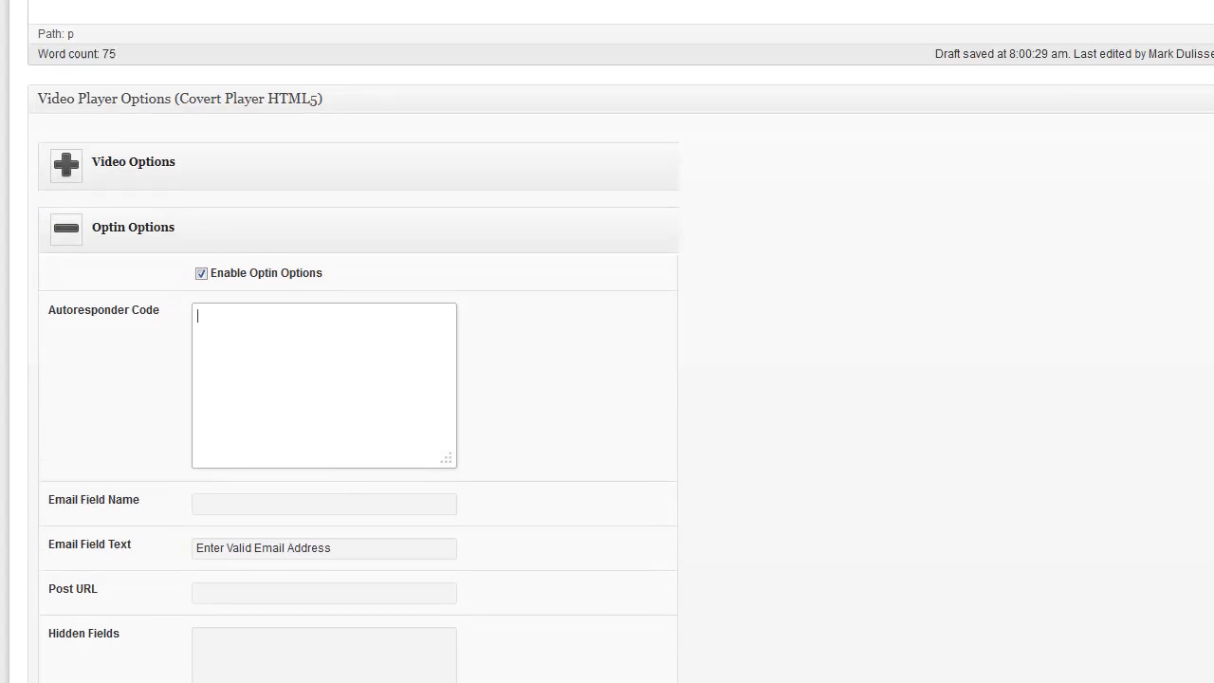
Switch to the GetResponse Create a Web Form page and copy the form's entire HTML code.
scroll(232, 262, down, 2)
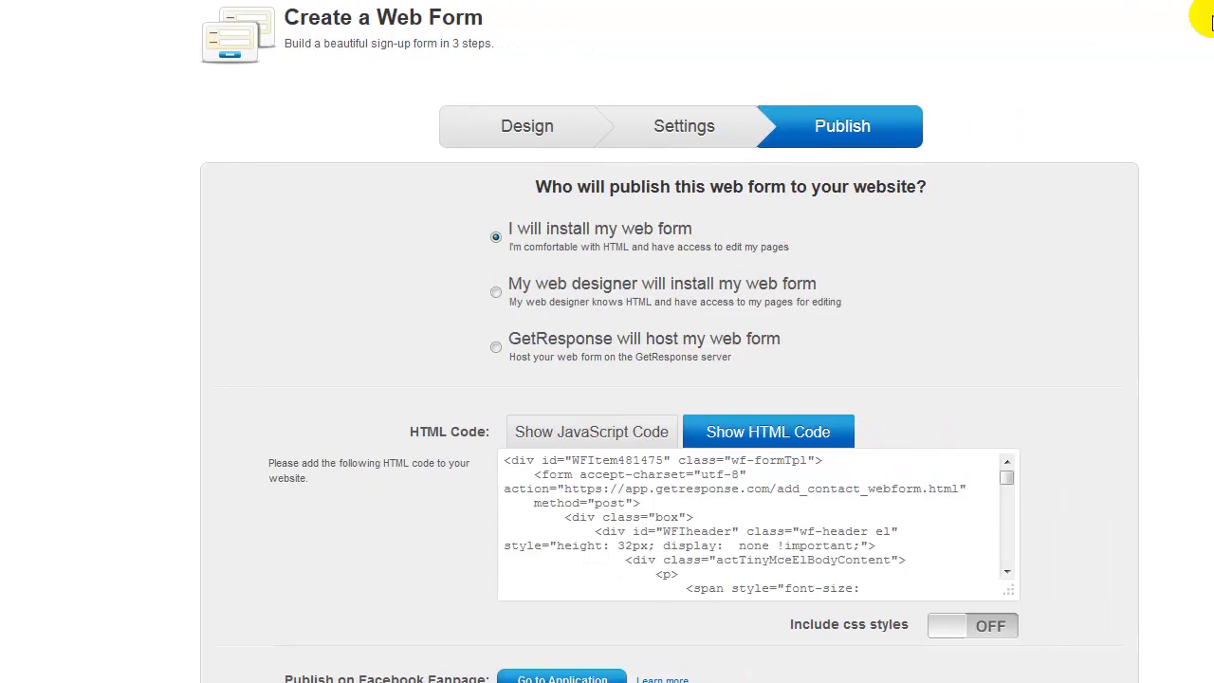
click(723, 463)
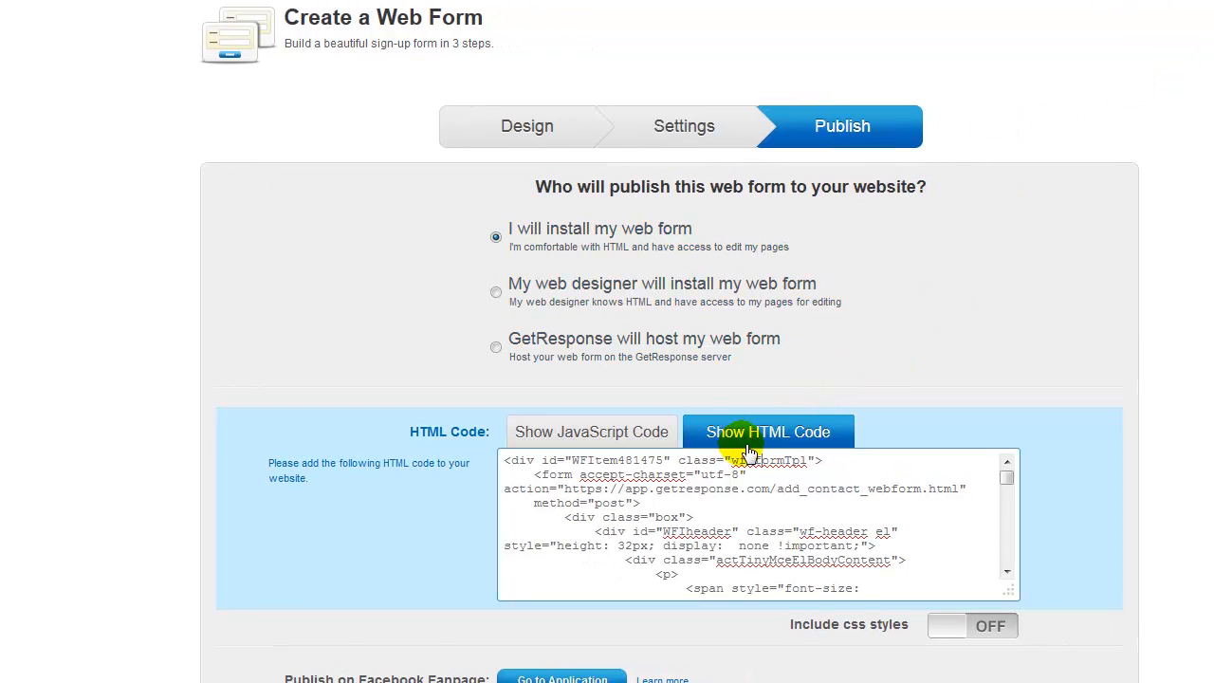
key(ctrl+a)
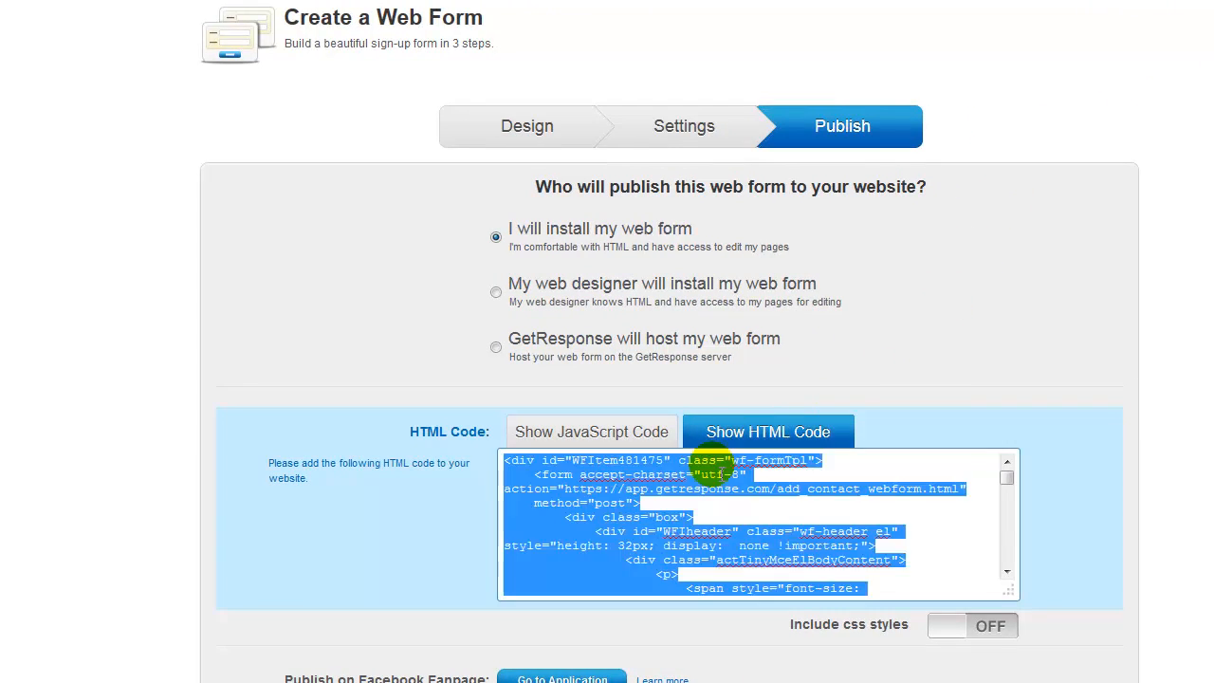
right_click(713, 466)
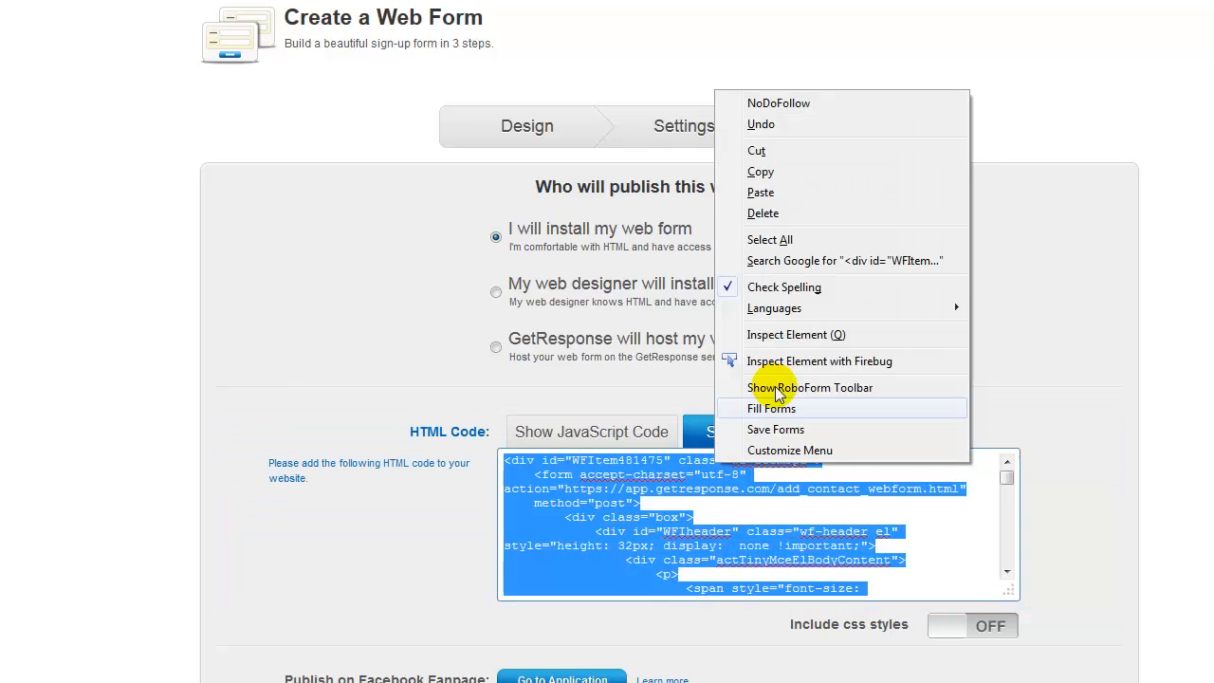
click(807, 174)
Paste the GetResponse form HTML as the Autoresponder Code in the WordPress Optin Options and have its form fields filled in.
click(247, 268)
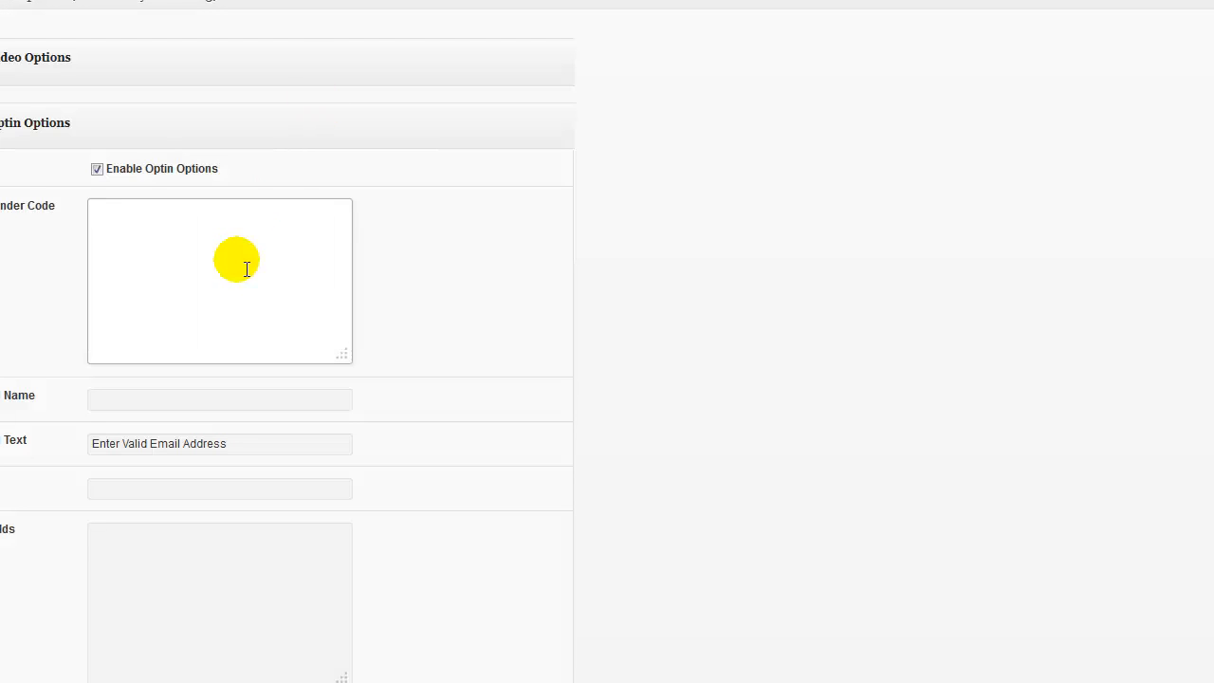
click(211, 268)
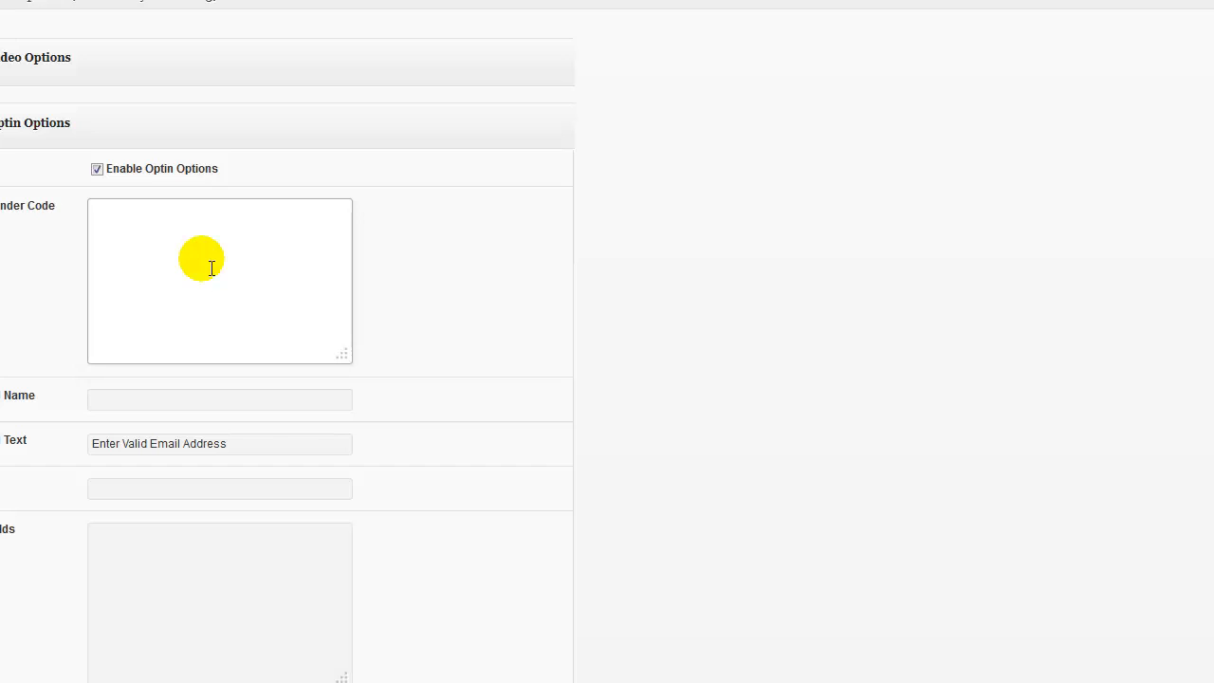
key(ctrl+v)
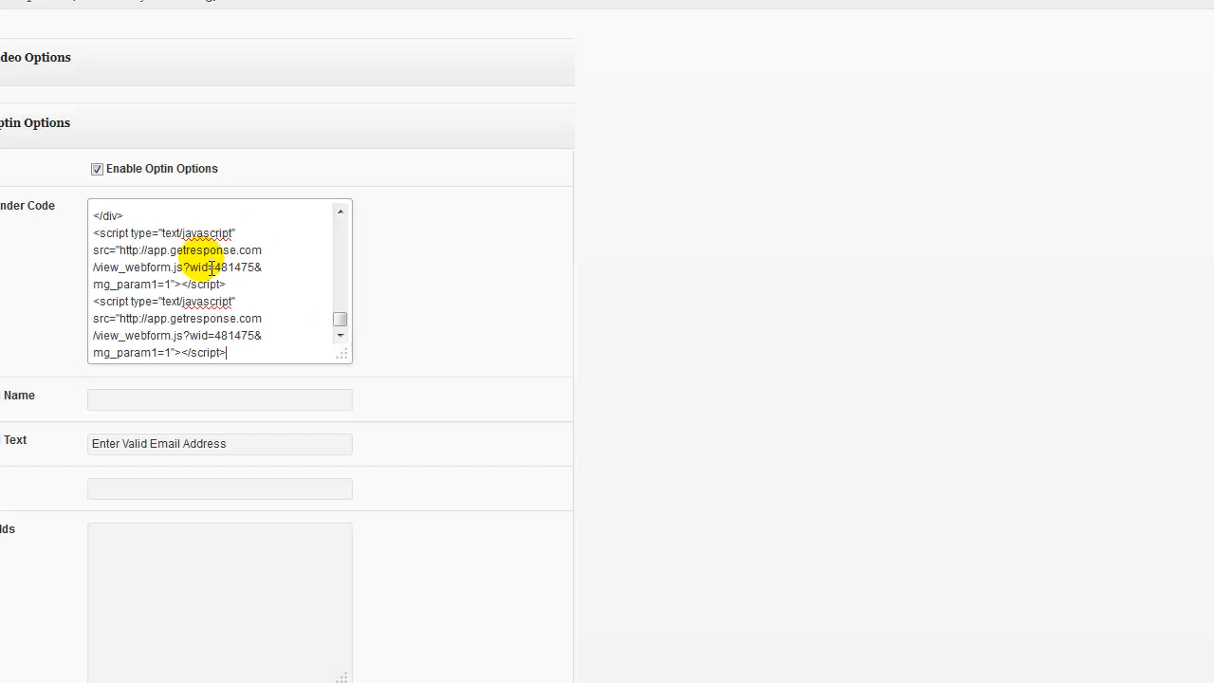
click(446, 263)
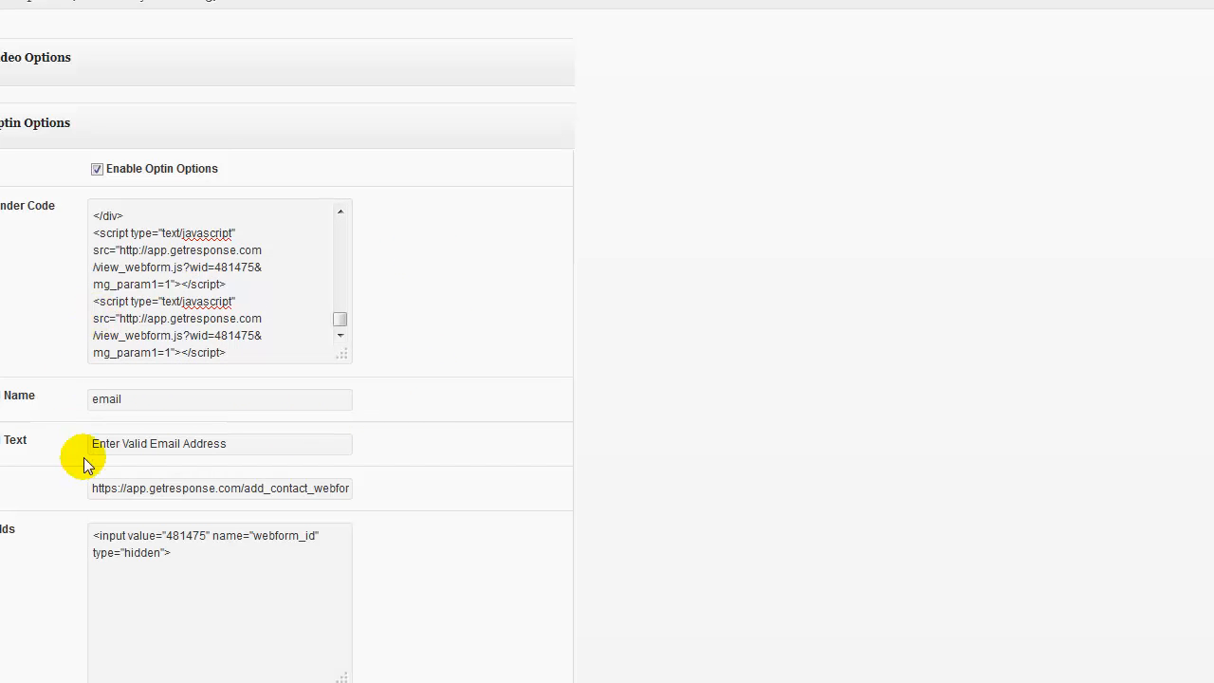
Examine the Email Field Text setting in the Optin Options.
scroll(95, 458, down, 2)
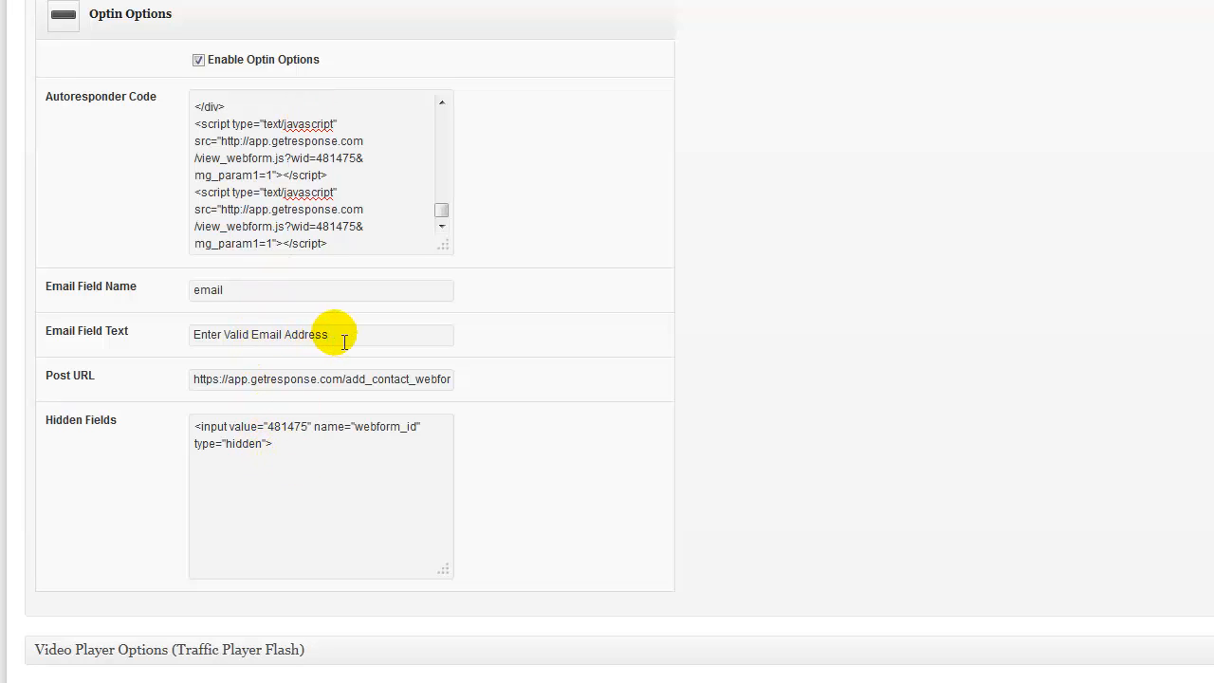
drag(331, 334, 187, 343)
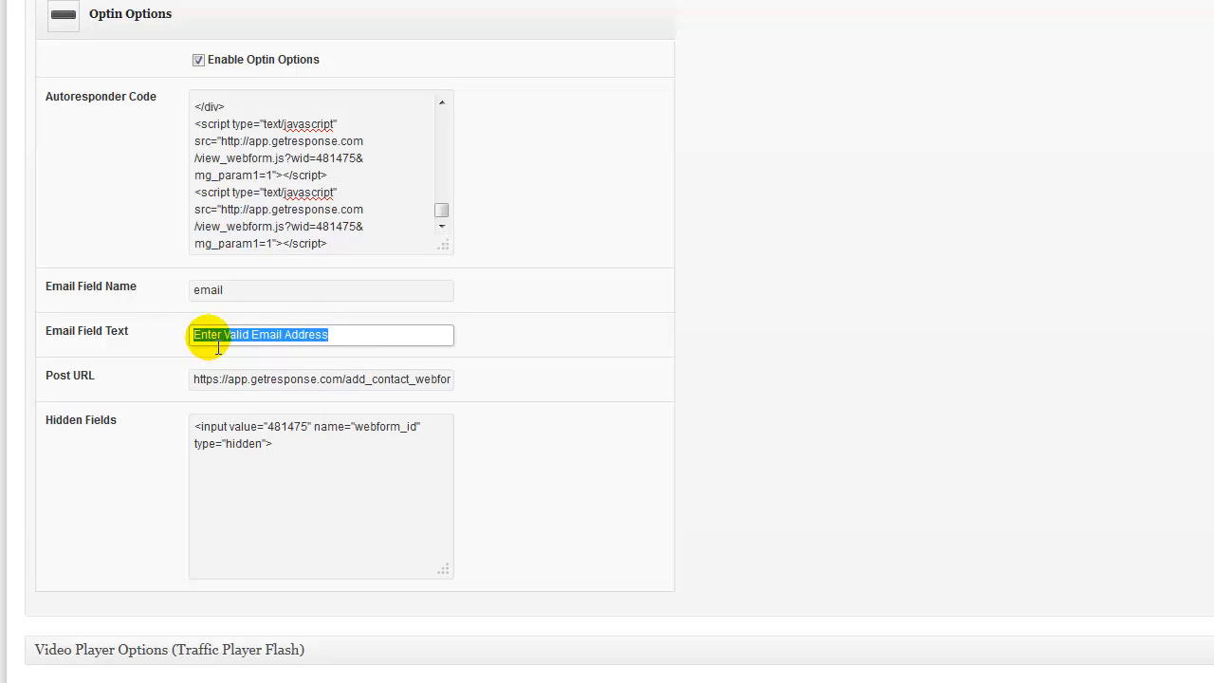
click(204, 336)
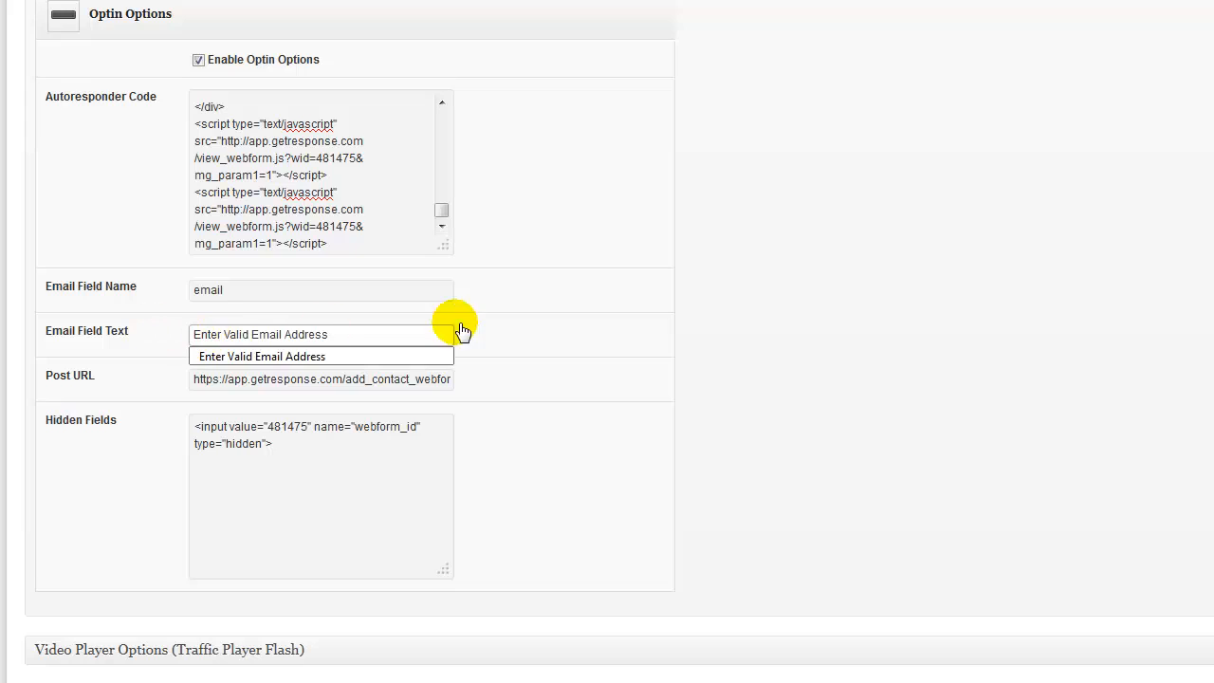
triple_click(388, 333)
click(372, 339)
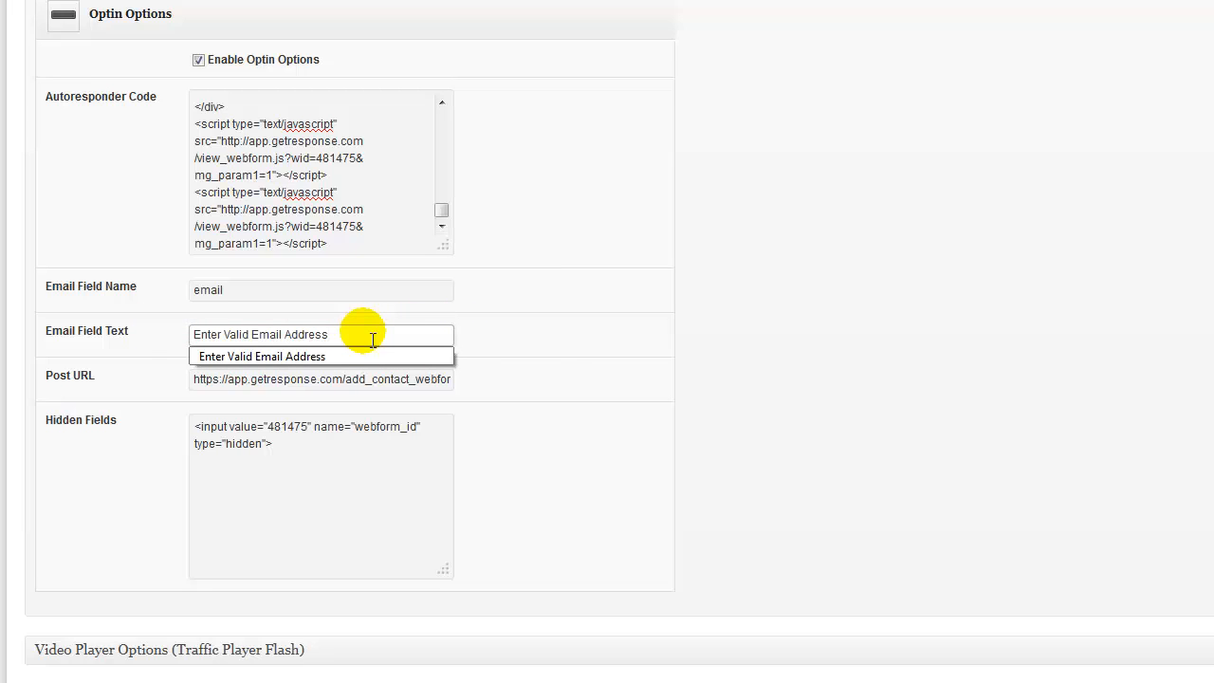
Update the page and check the email field of the optin overlay on the live page.
scroll(565, 337, up, 5)
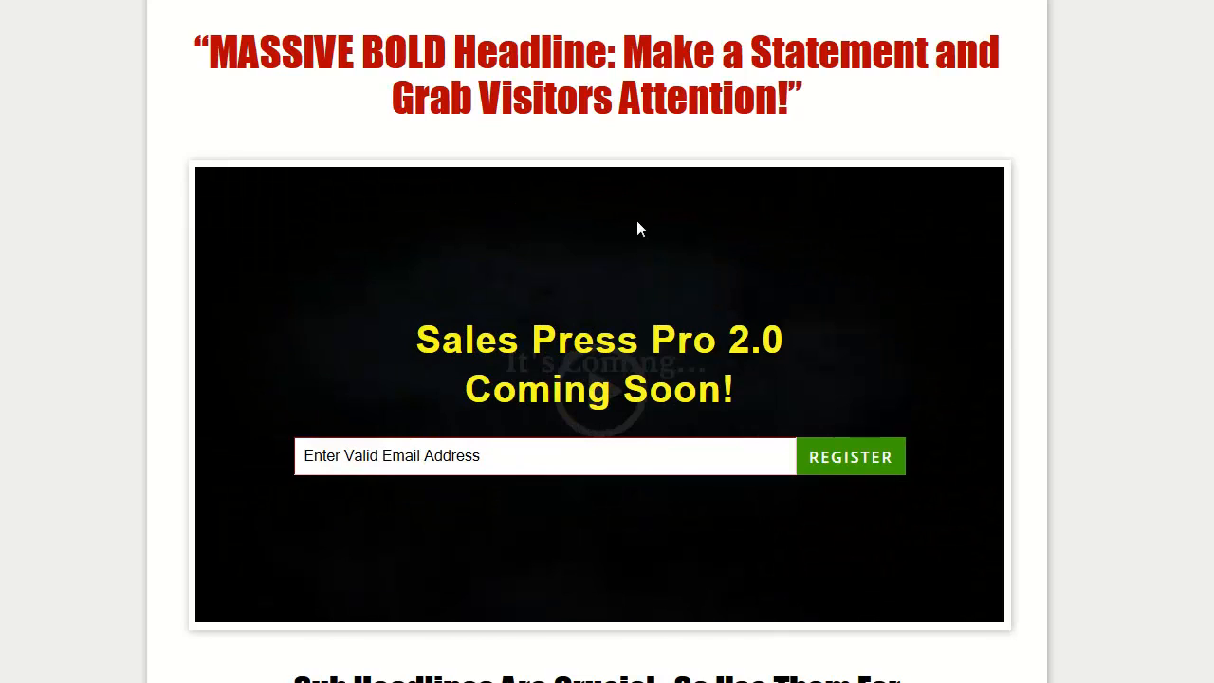
click(522, 461)
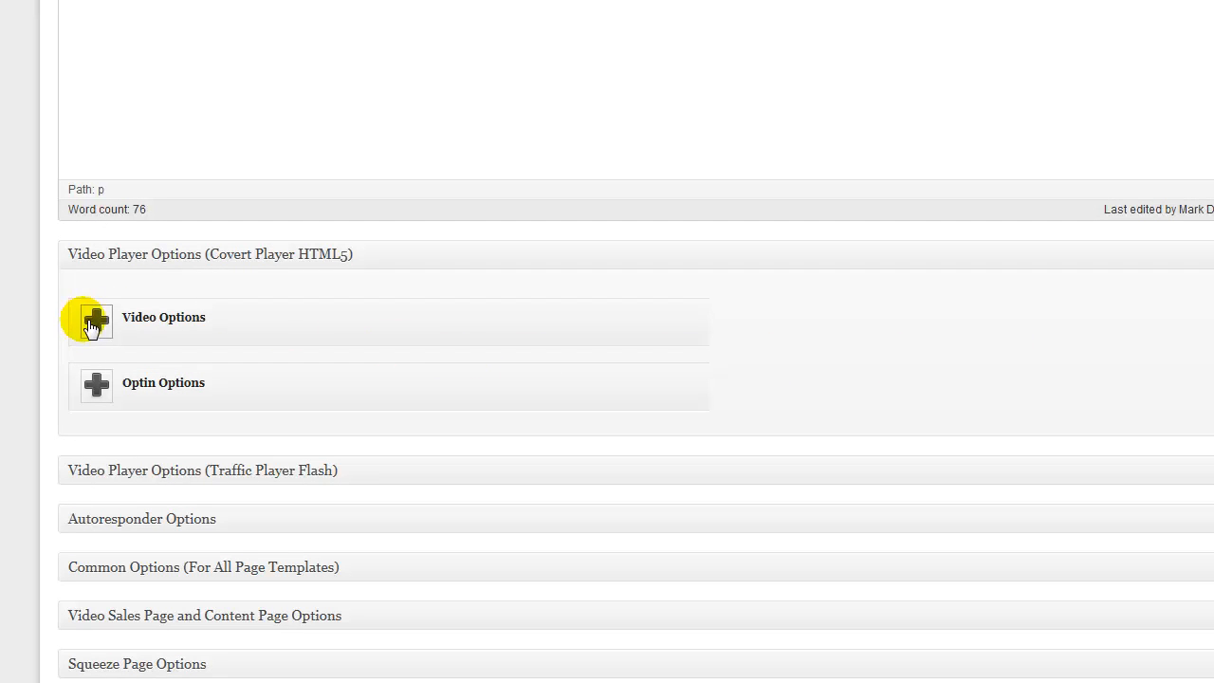
Set Enable Skip to Yes in the Covert Player HTML5 Video Options.
click(92, 321)
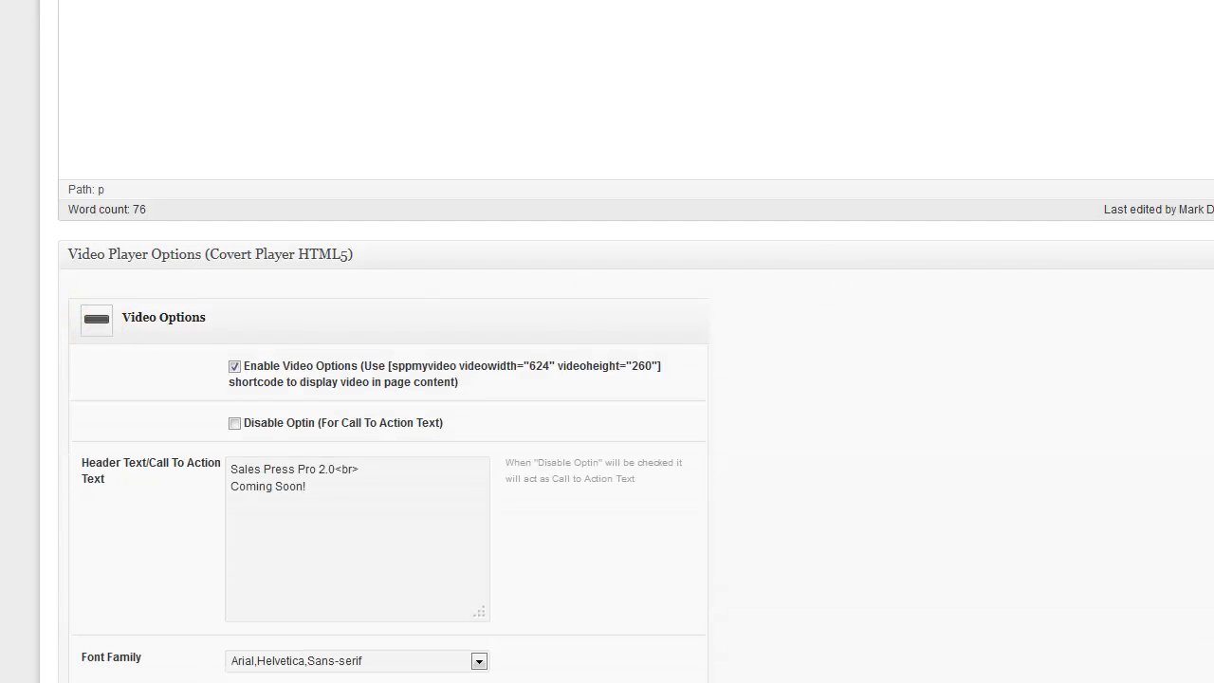
scroll(431, 214, down, 7)
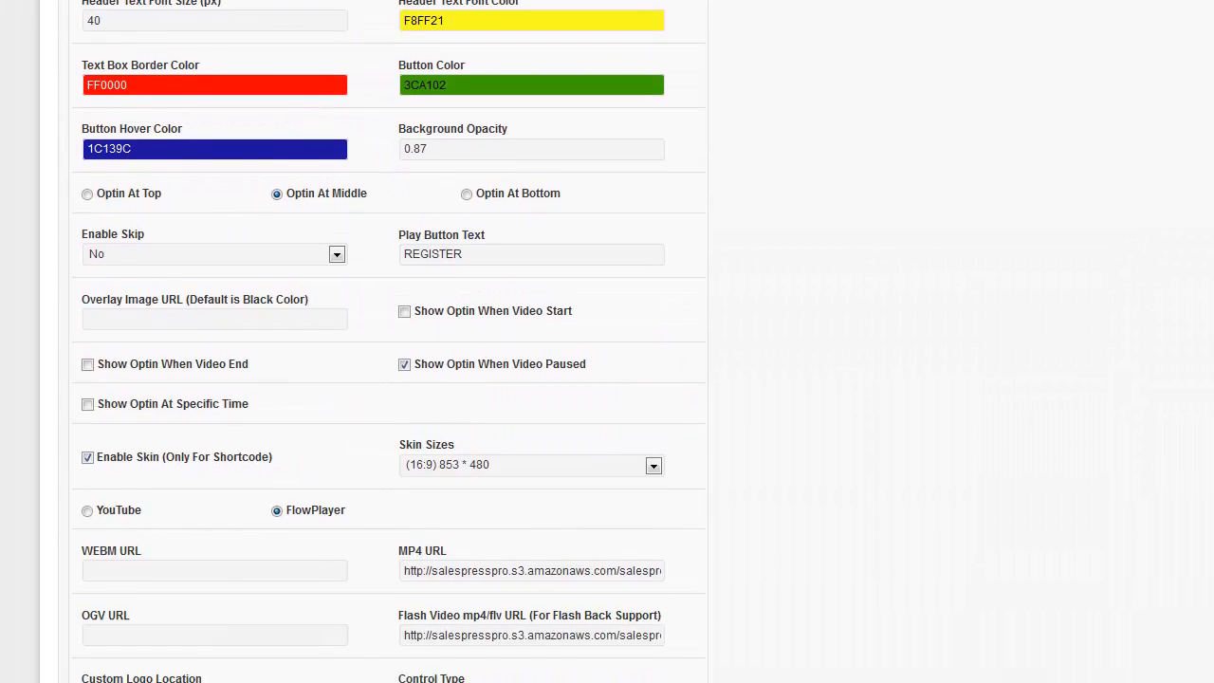
click(335, 254)
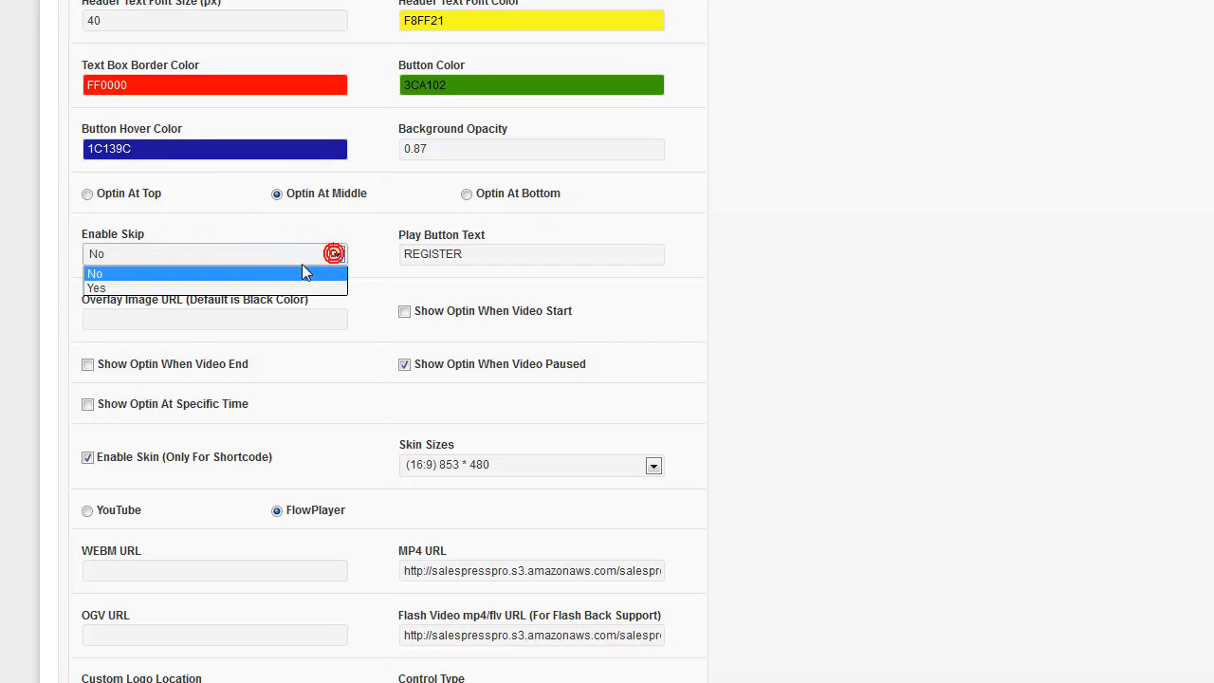
click(295, 286)
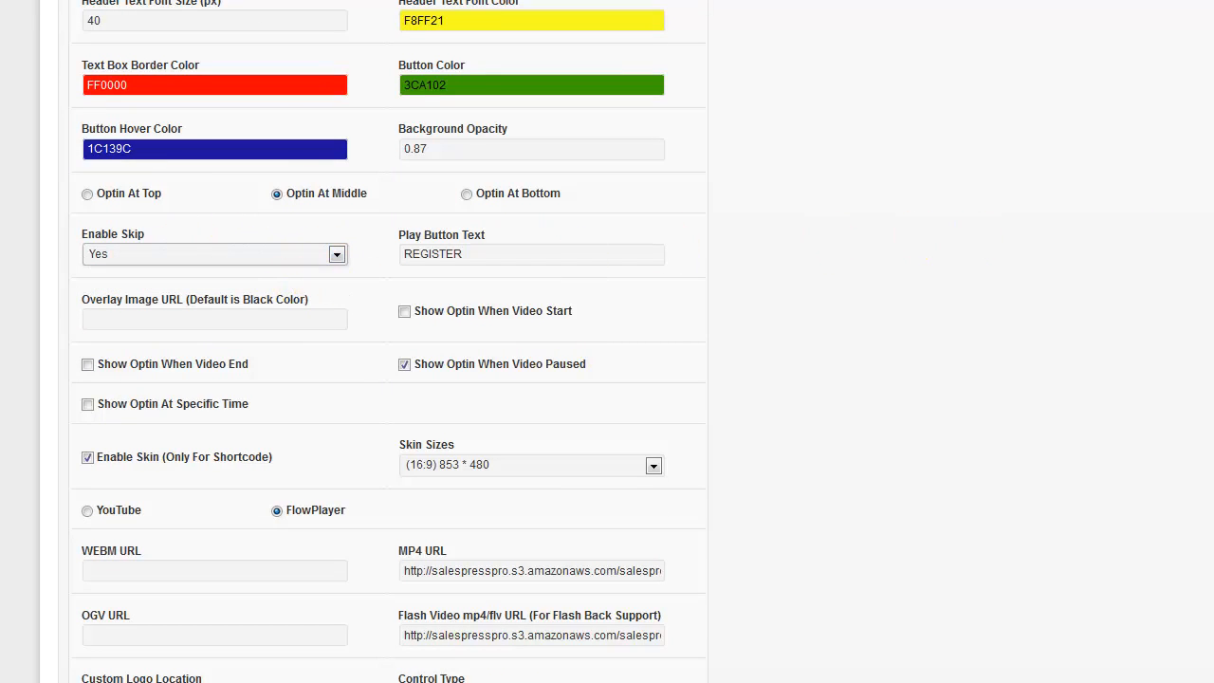
Update the page, and test skipping the optin overlay and playing the video on the live page.
scroll(607, 341, up, 12)
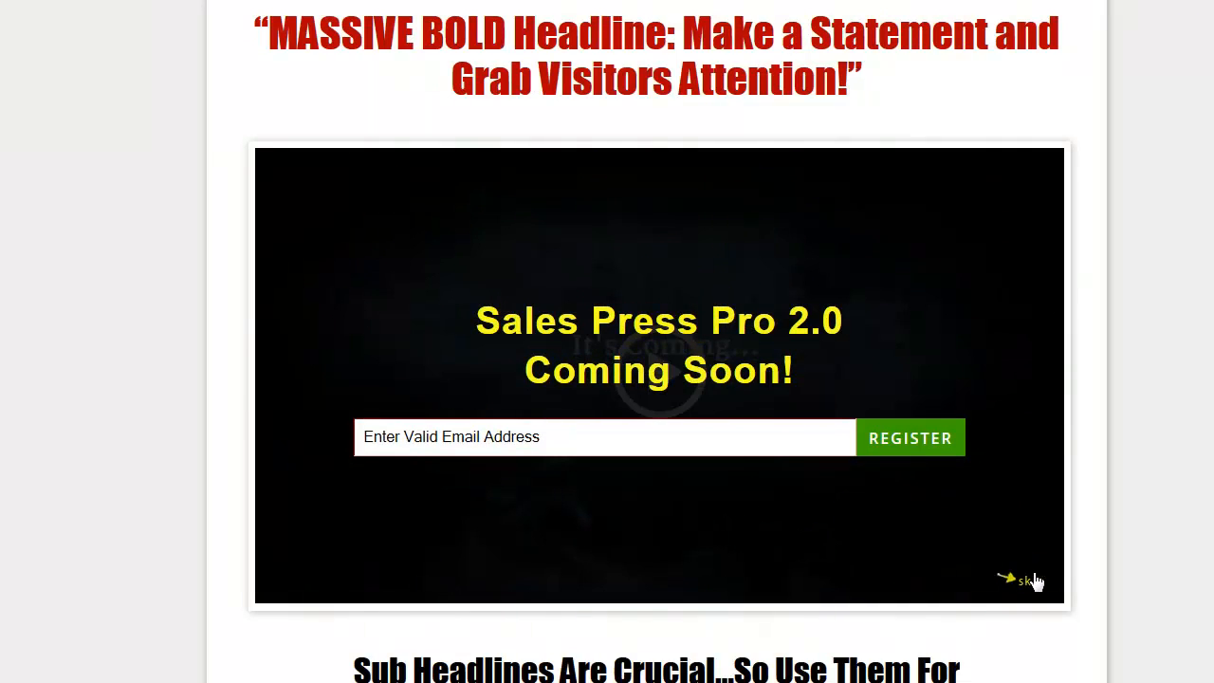
click(1030, 580)
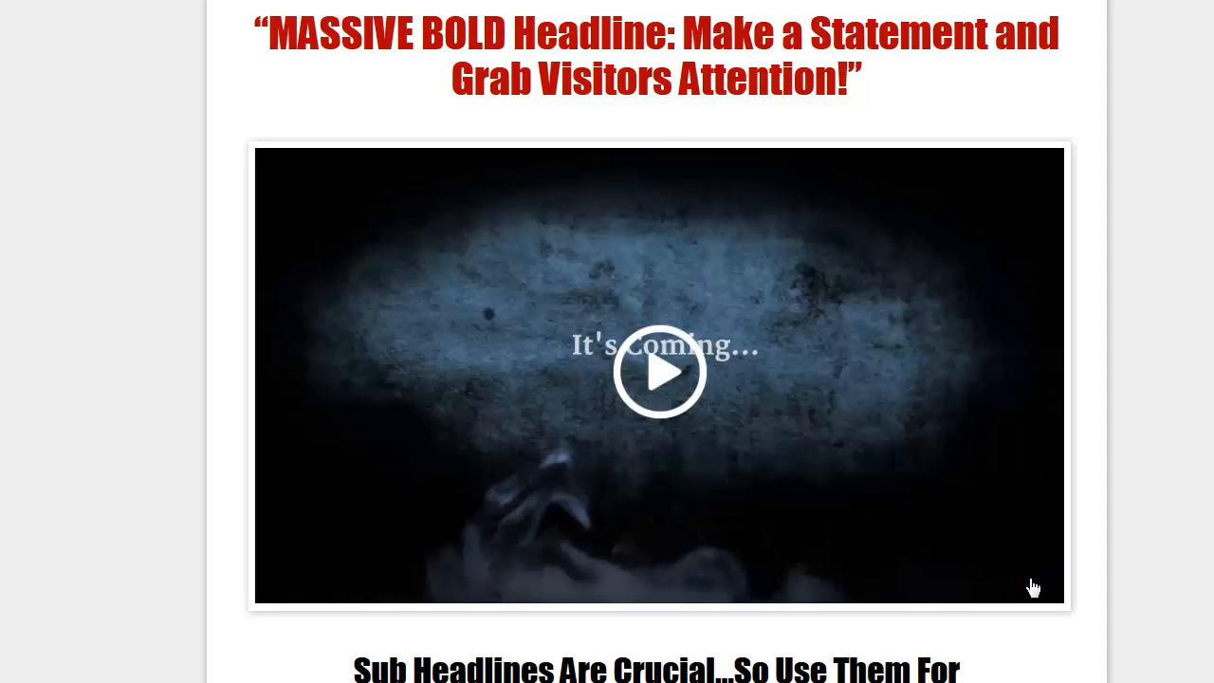
click(668, 360)
click(672, 358)
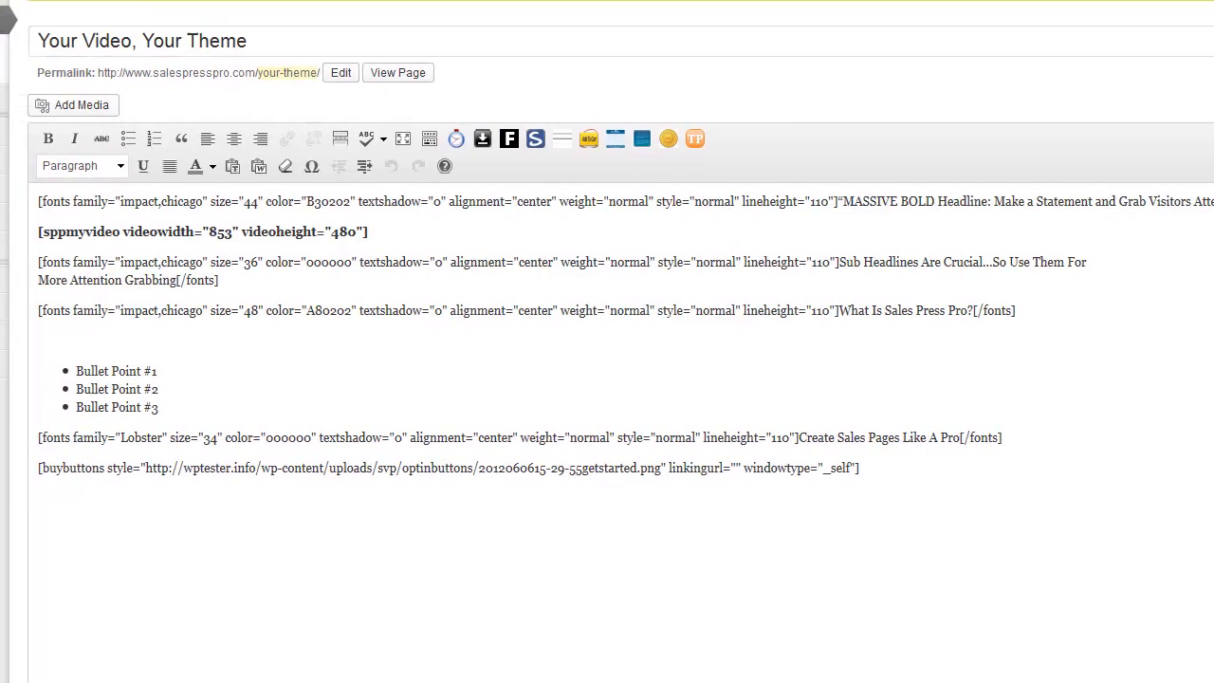
Enable Disable Optin (For Call To Action Text) in the Covert Player HTML5 Video Options.
scroll(621, 341, down, 7)
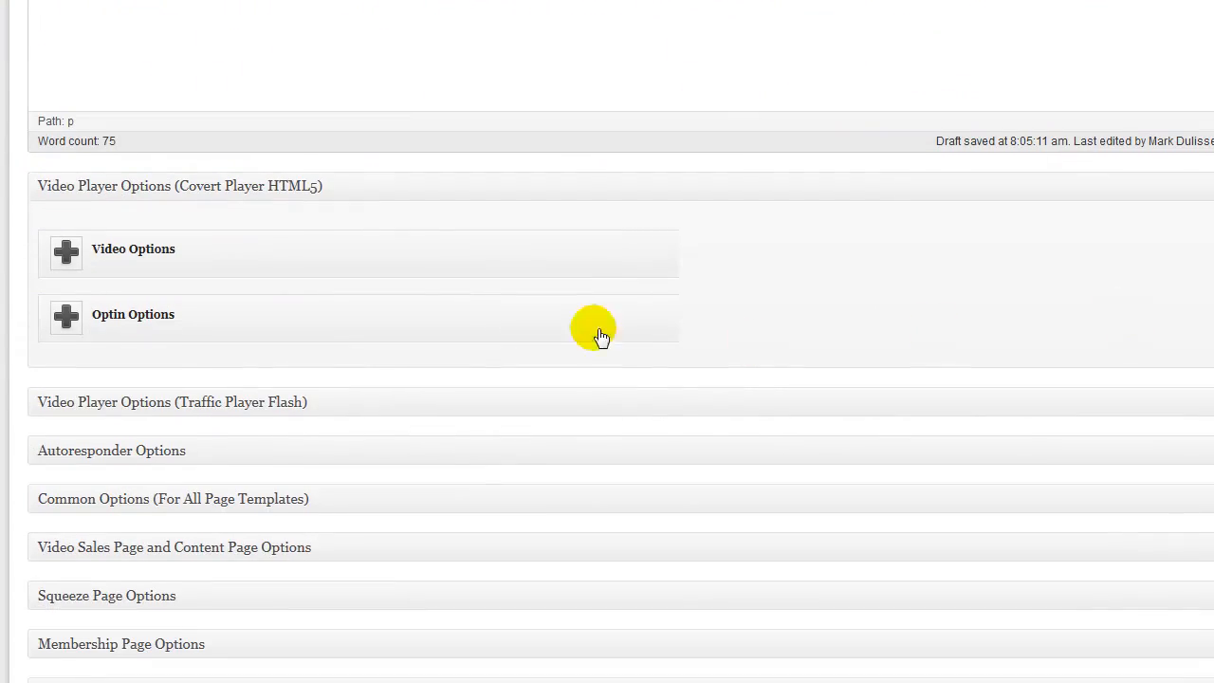
click(69, 252)
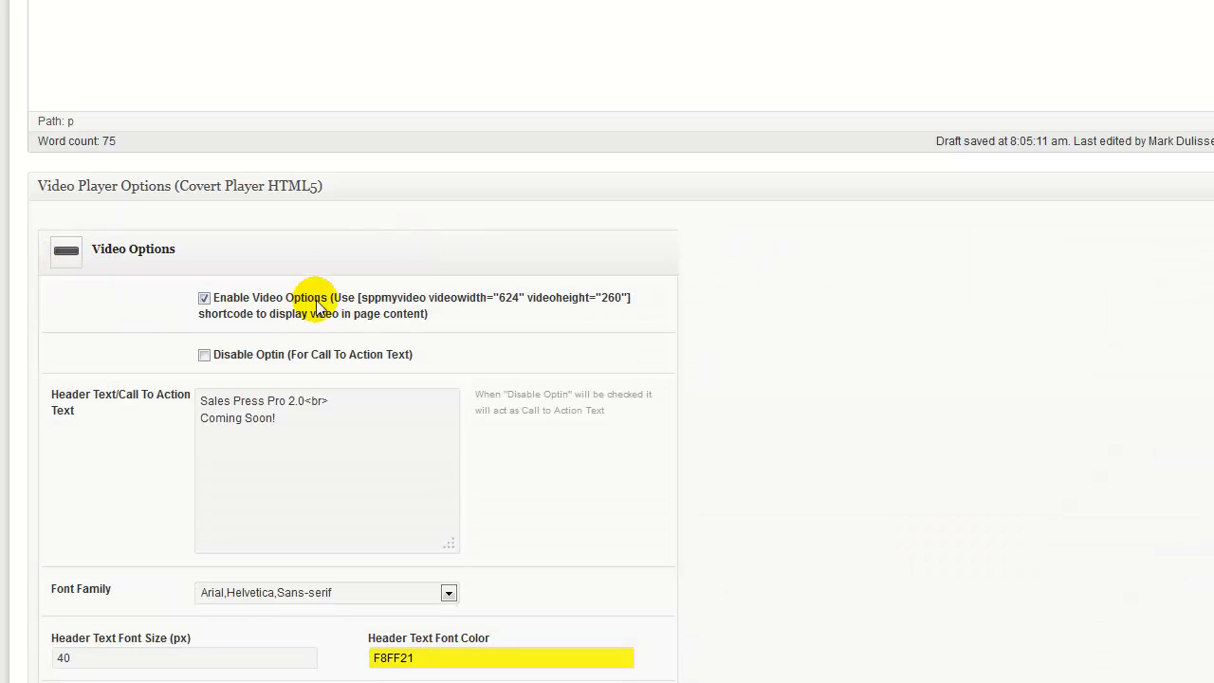
scroll(658, 300, down, 3)
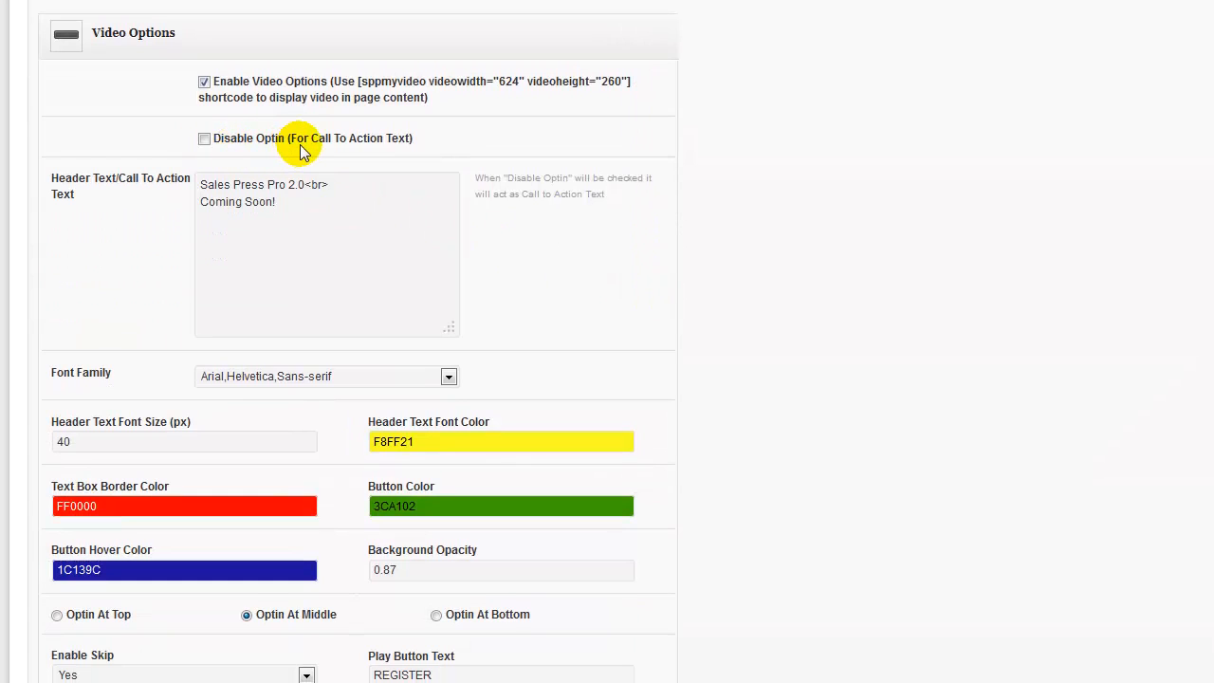
drag(297, 143, 384, 146)
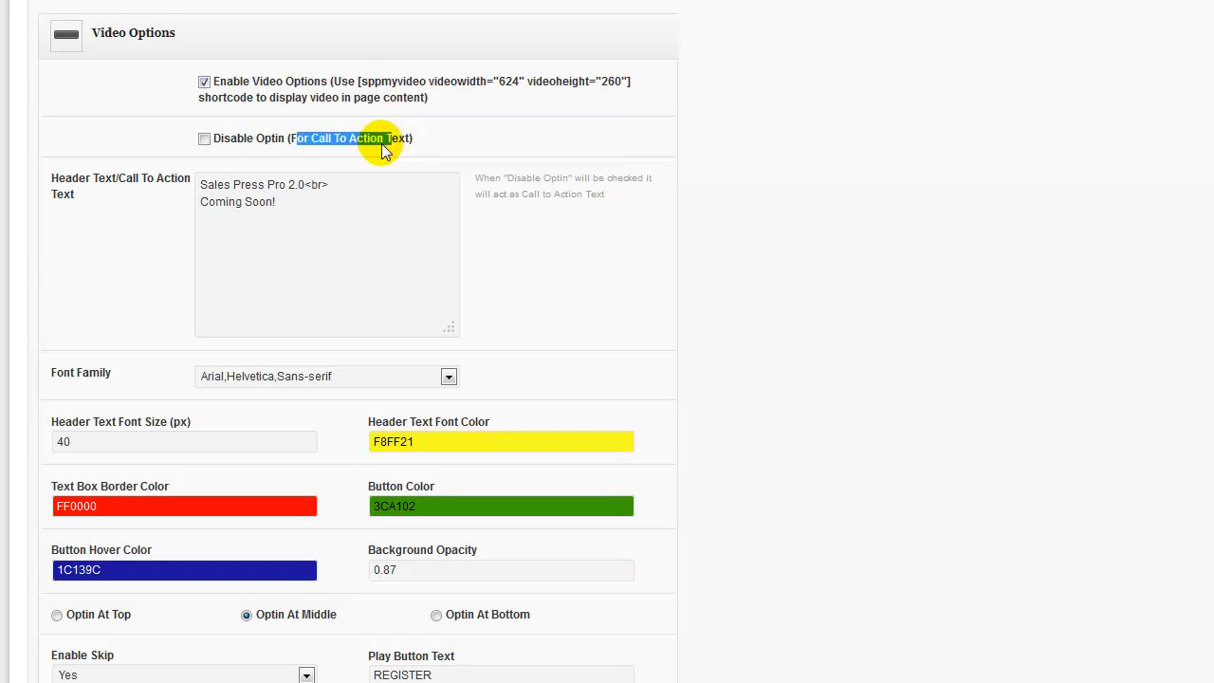
click(204, 140)
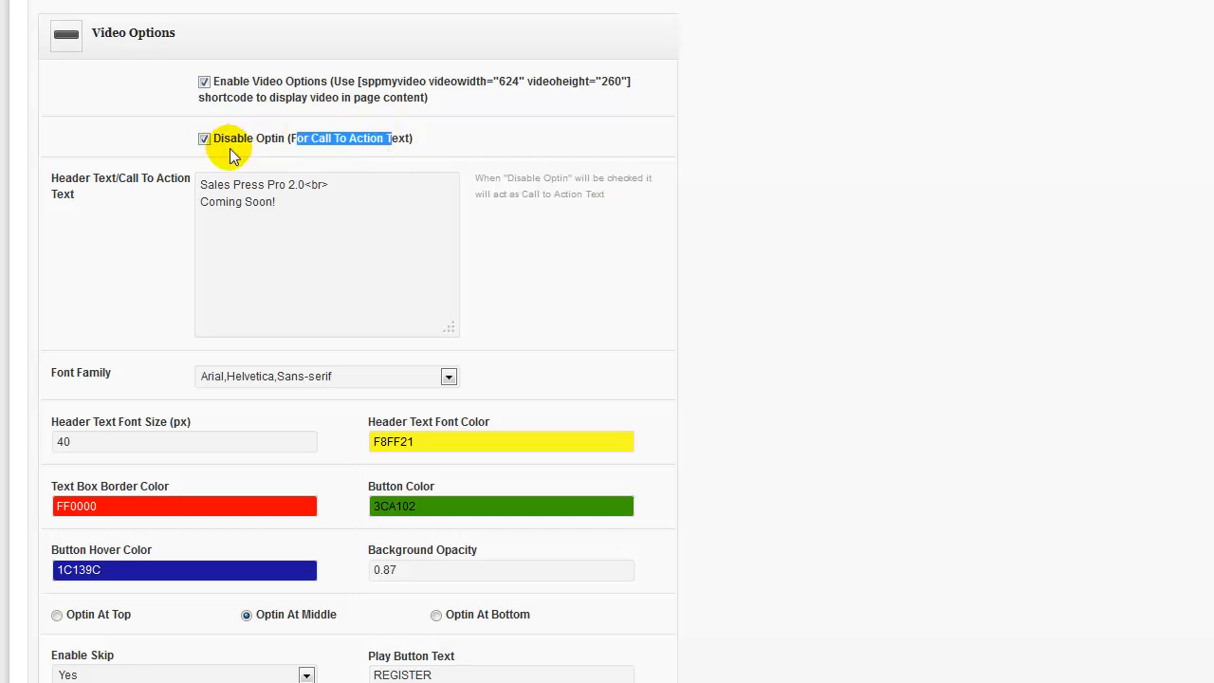
click(379, 146)
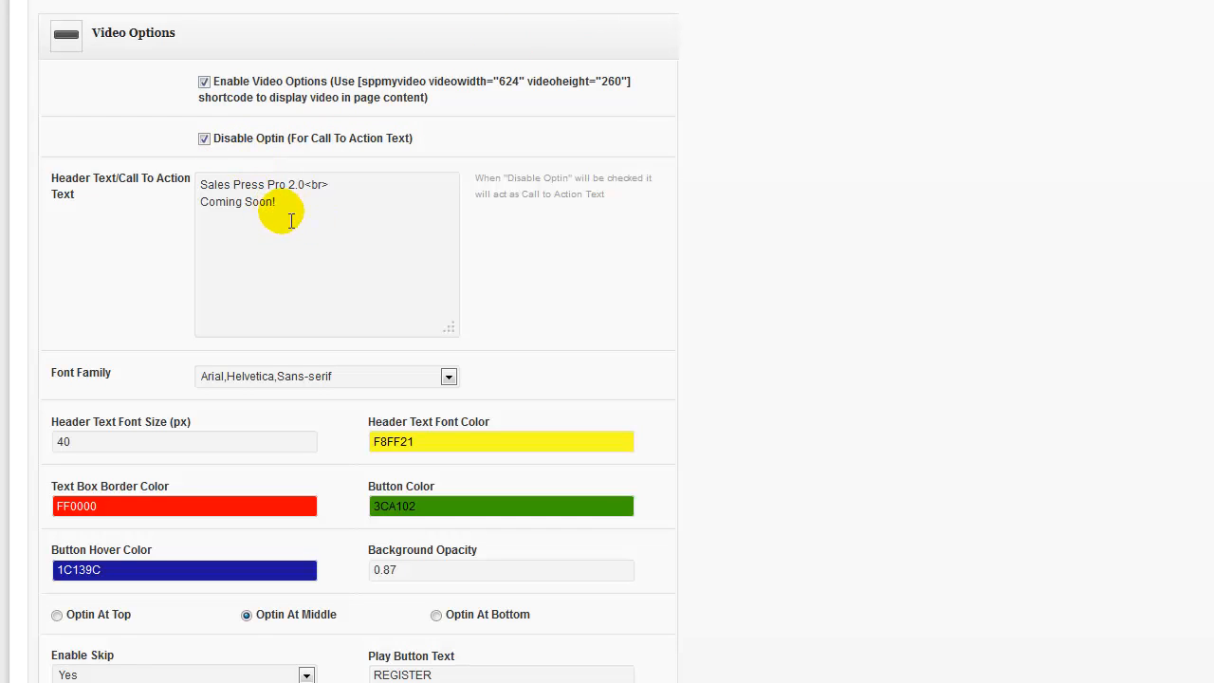
Copy the HTML code of Button #2, the orange $147.00 Buy Now button, from the JVZoo page.
drag(326, 223, 204, 188)
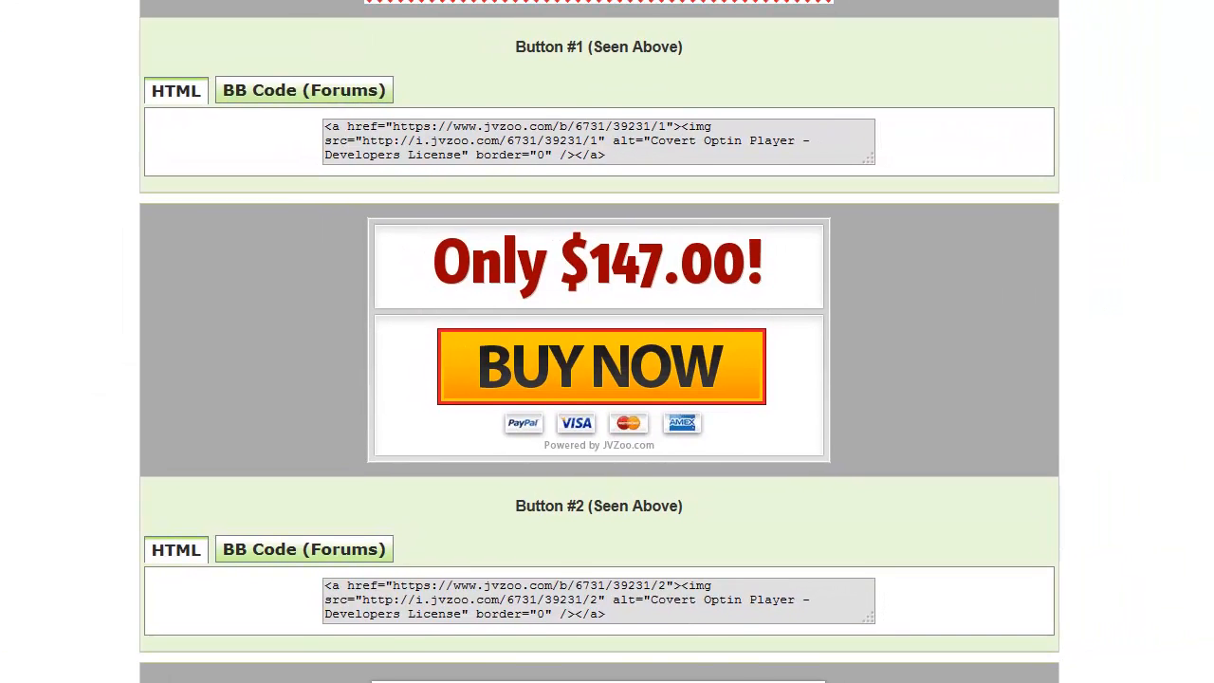
click(791, 587)
key(ctrl+c)
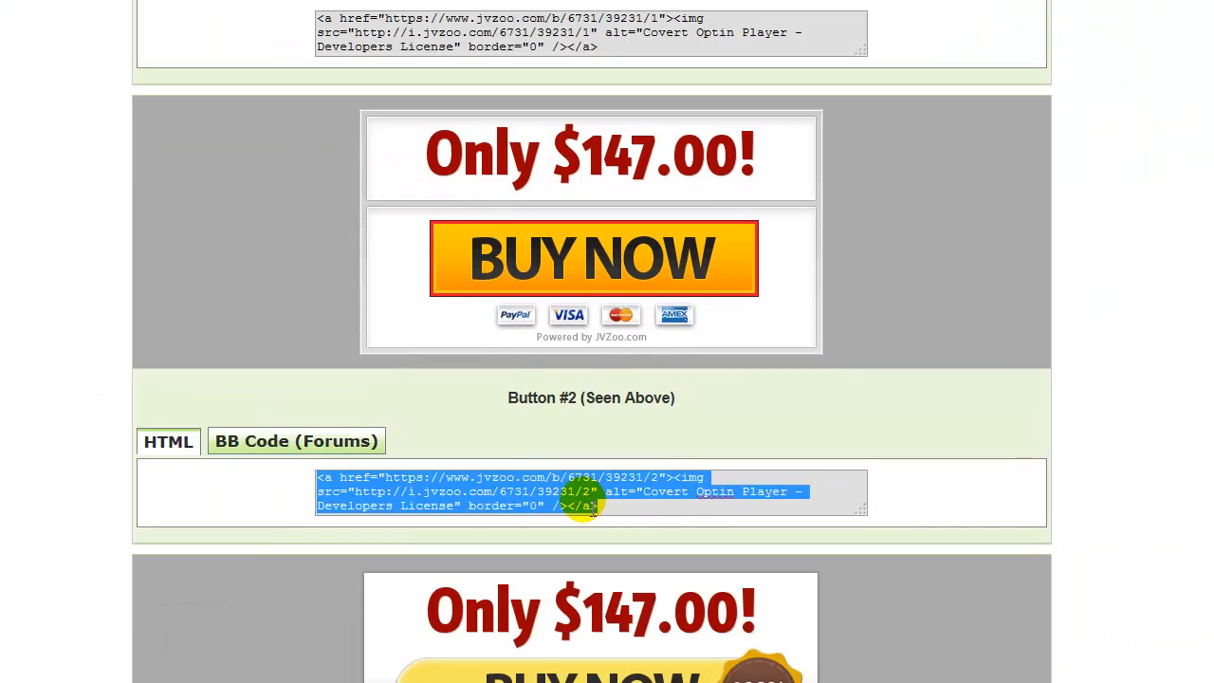
right_click(583, 498)
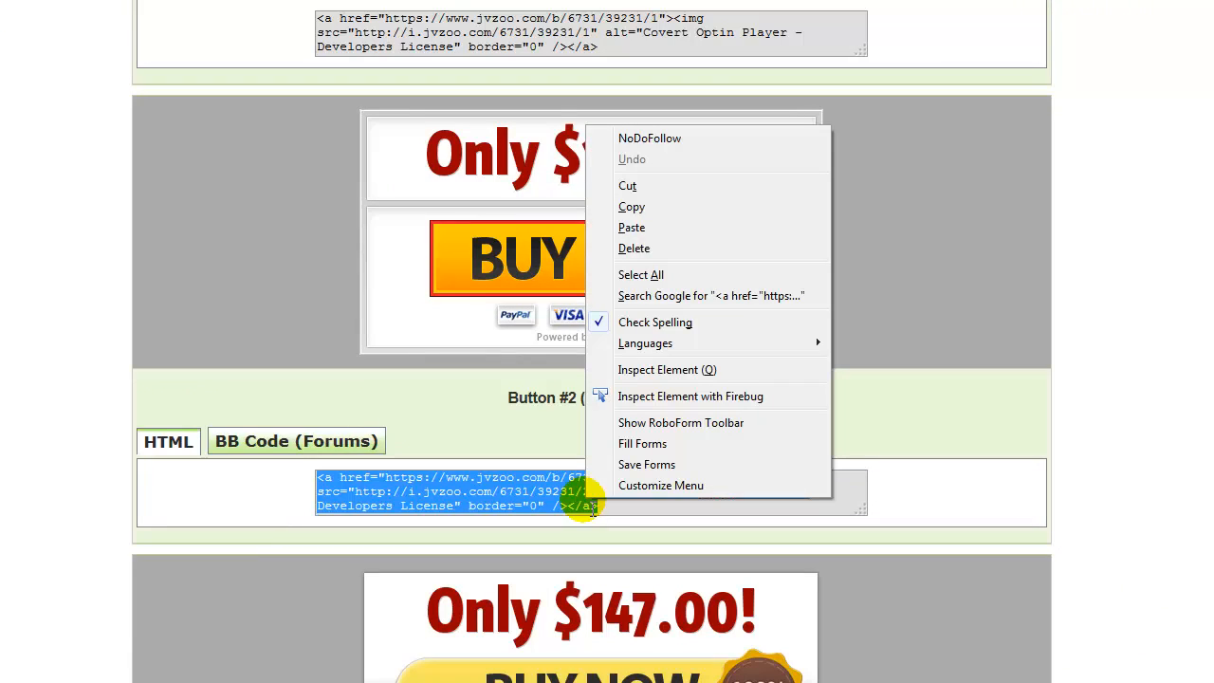
click(649, 207)
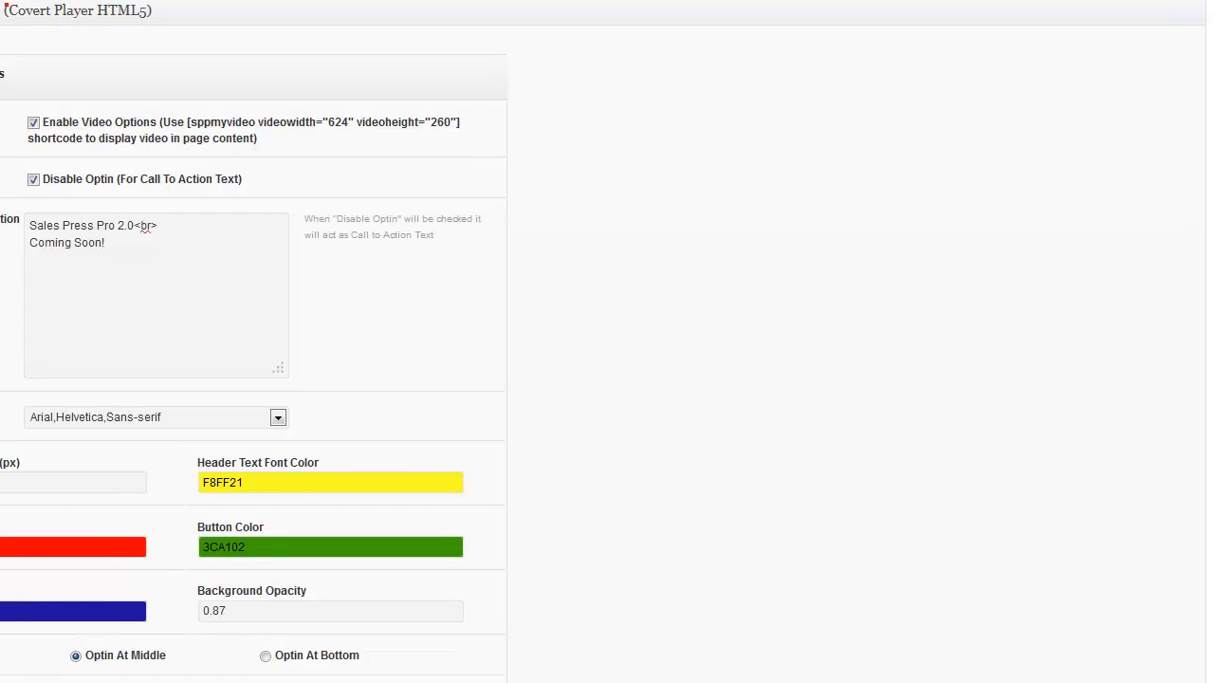
Replace the Header Text/Call To Action Text with the copied JVZoo button code.
click(316, 242)
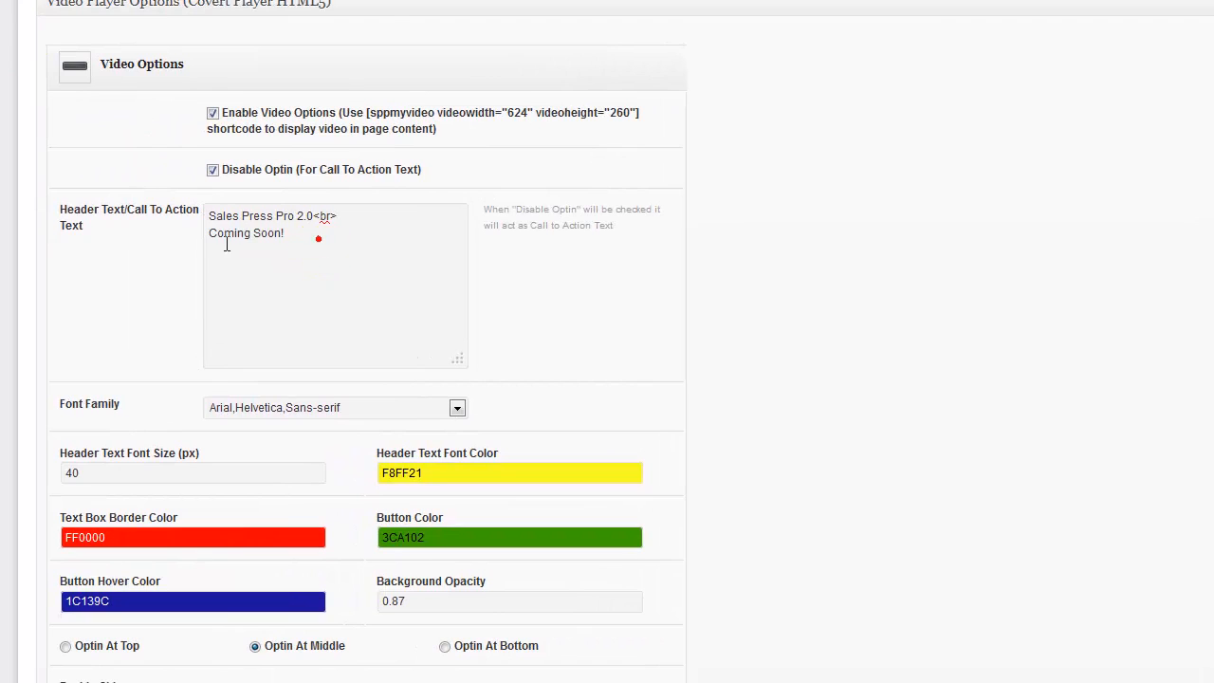
drag(227, 245, 210, 217)
key(BackSpace)
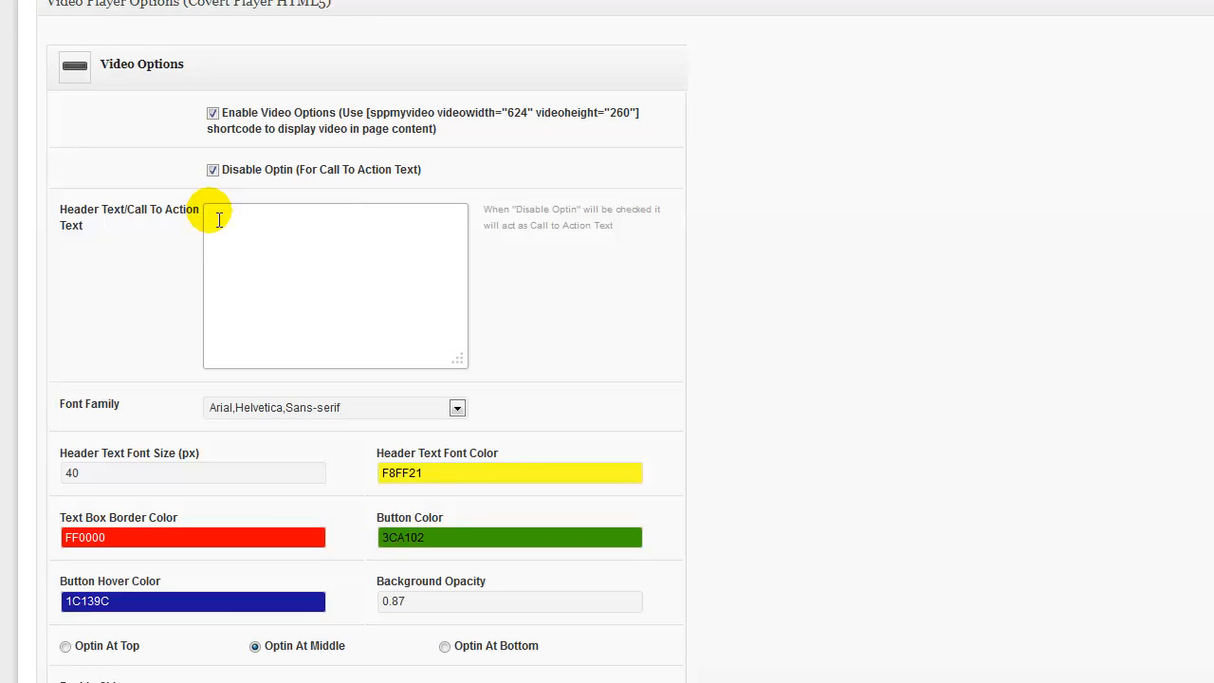
key(ctrl+v)
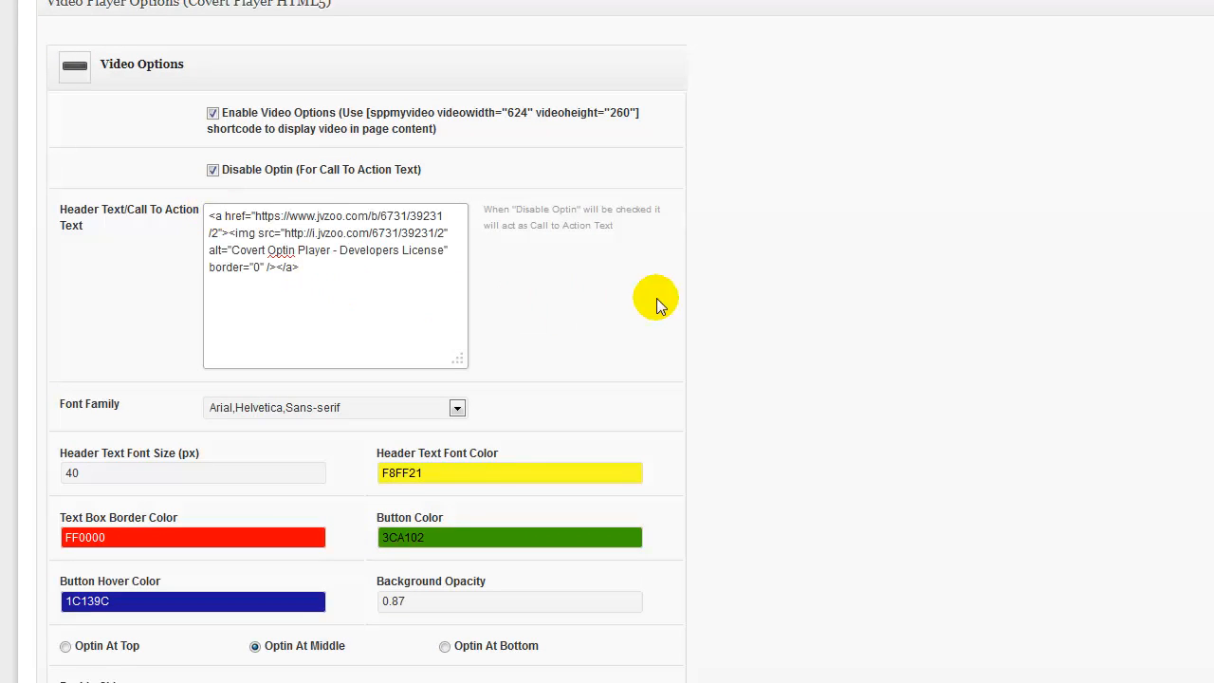
Try Show Optin When Video End, and turn off Show Optin When Video Paused.
scroll(656, 297, down, 3)
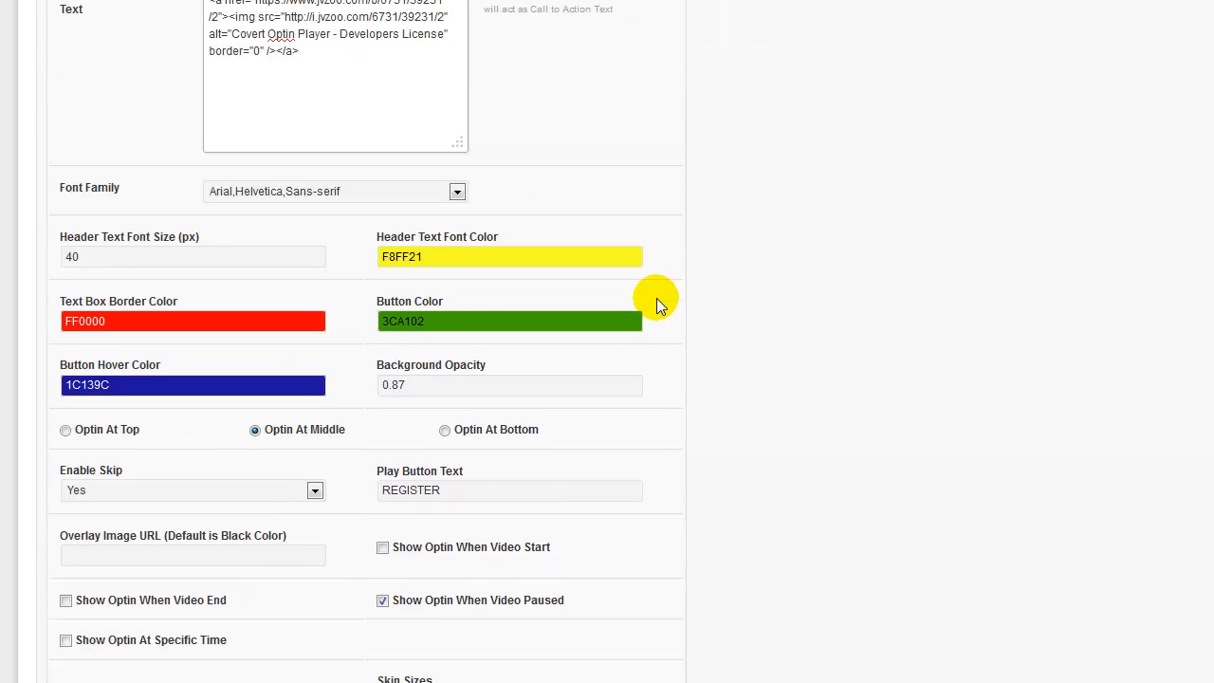
scroll(661, 306, down, 2)
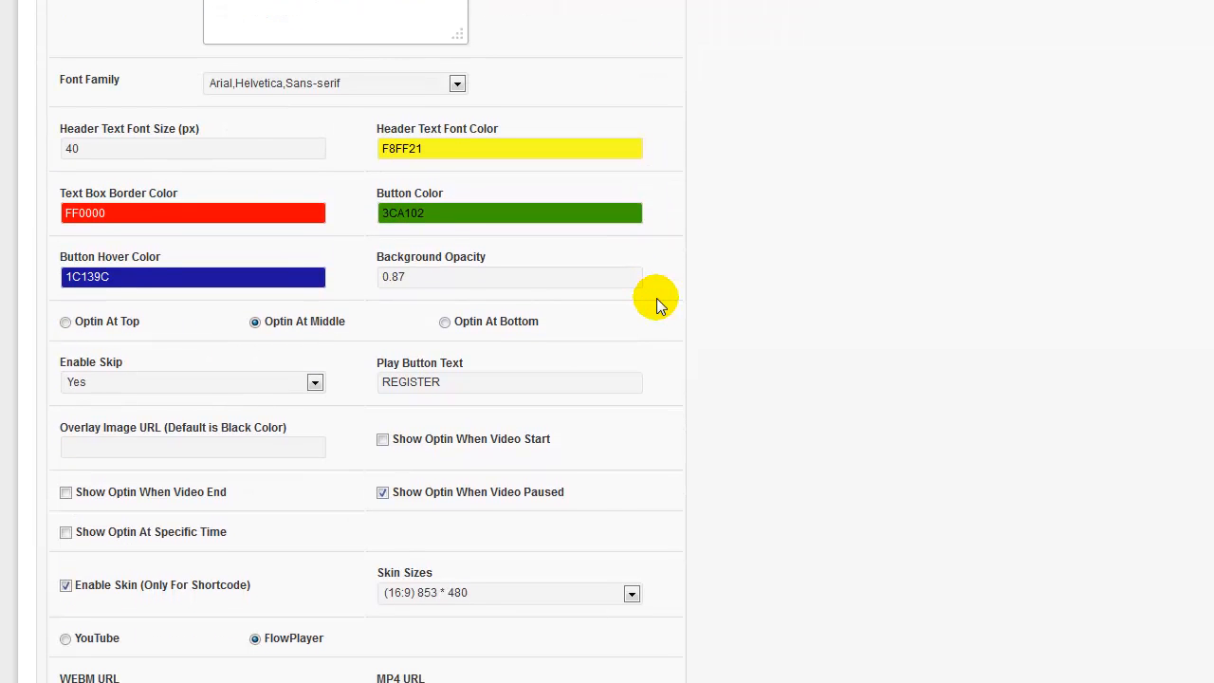
scroll(656, 298, up, 2)
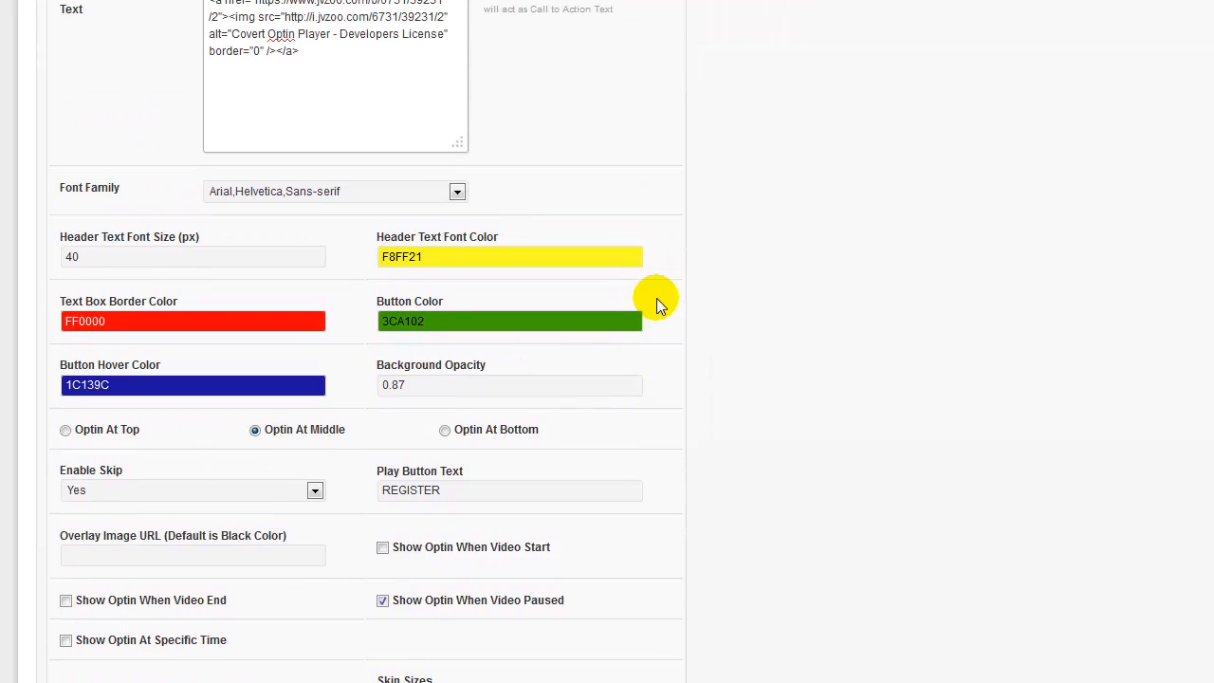
scroll(590, 355, down, 2)
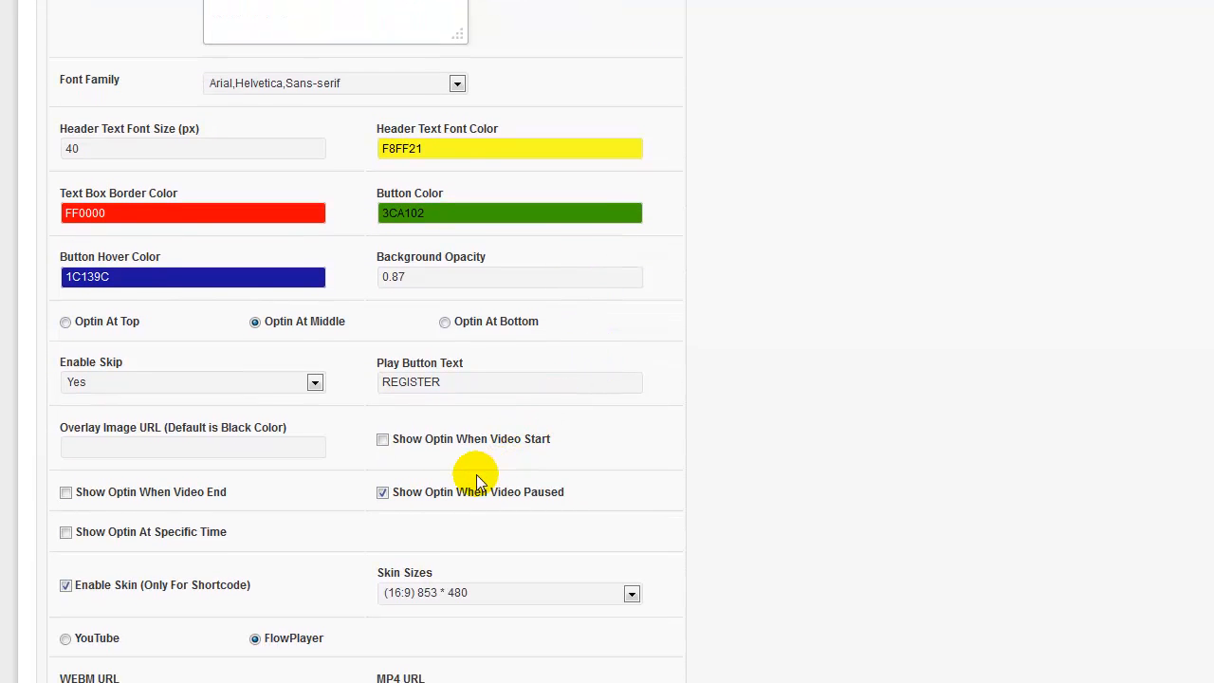
click(66, 492)
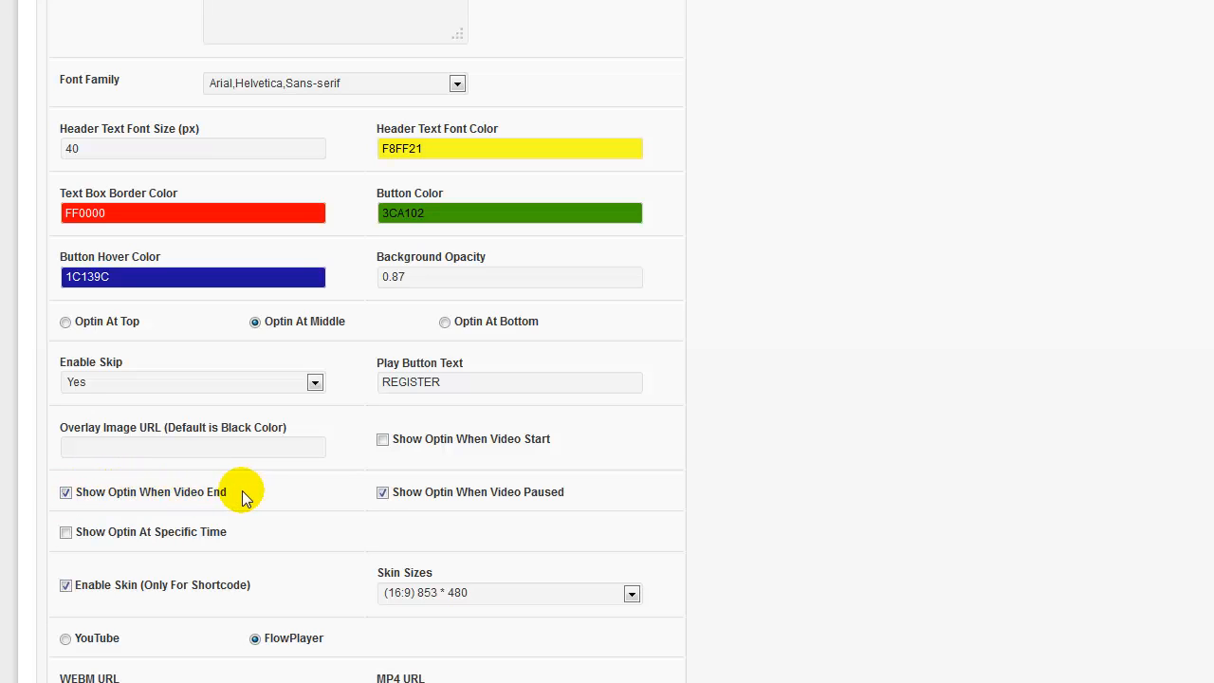
click(66, 494)
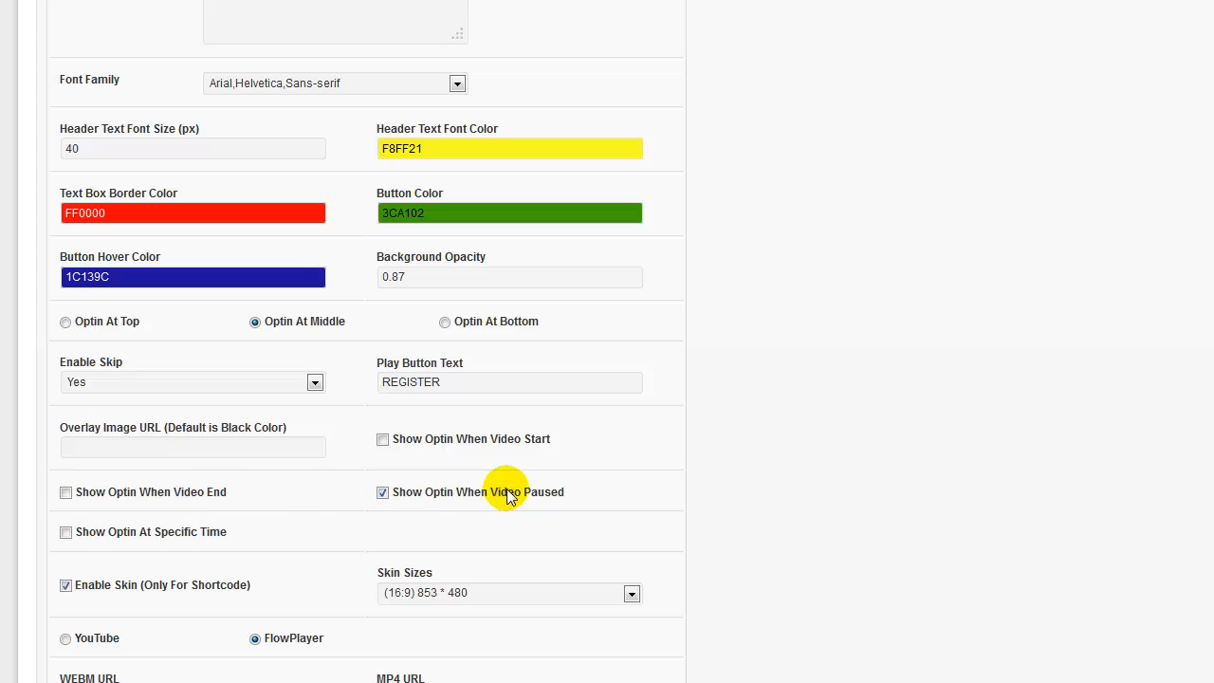
click(382, 492)
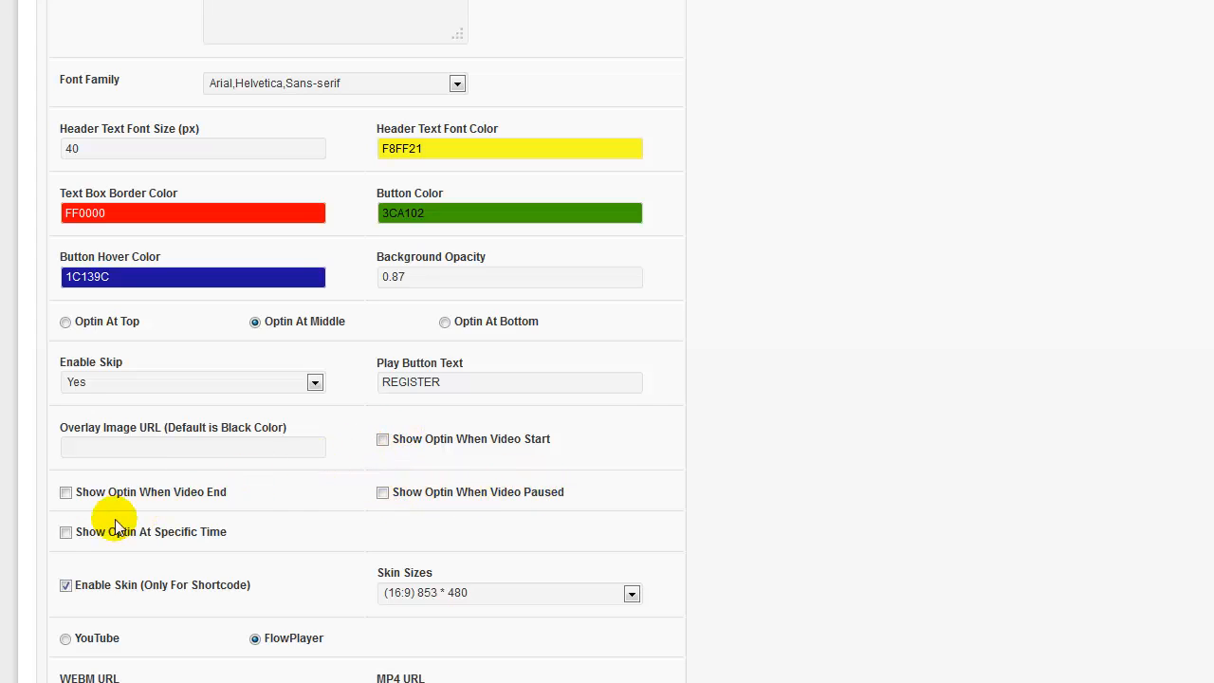
Enable Show Optin At Specific Time and set the time to 12 seconds.
click(66, 532)
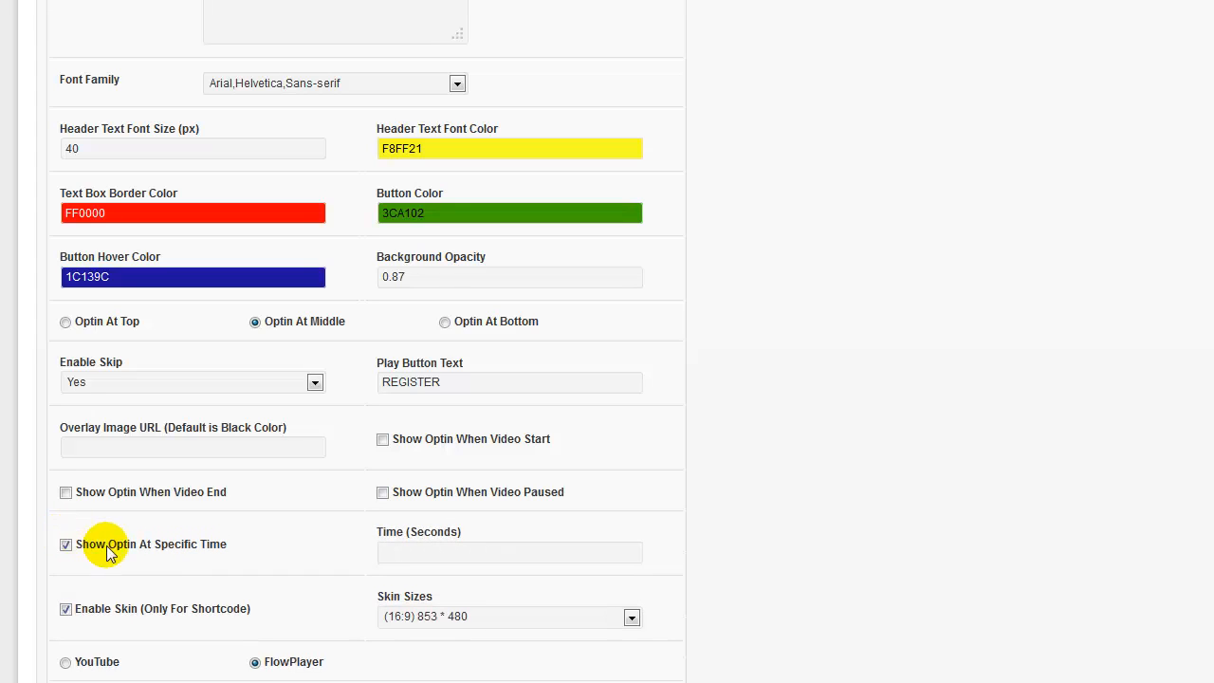
click(437, 555)
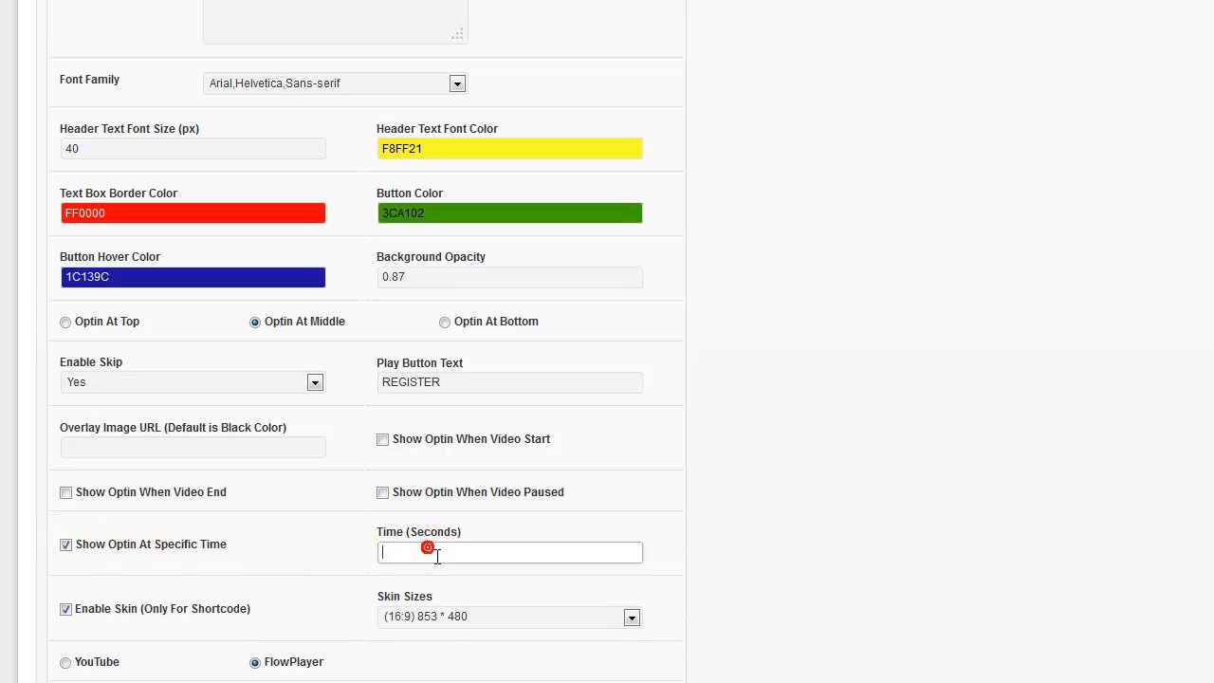
text(12)
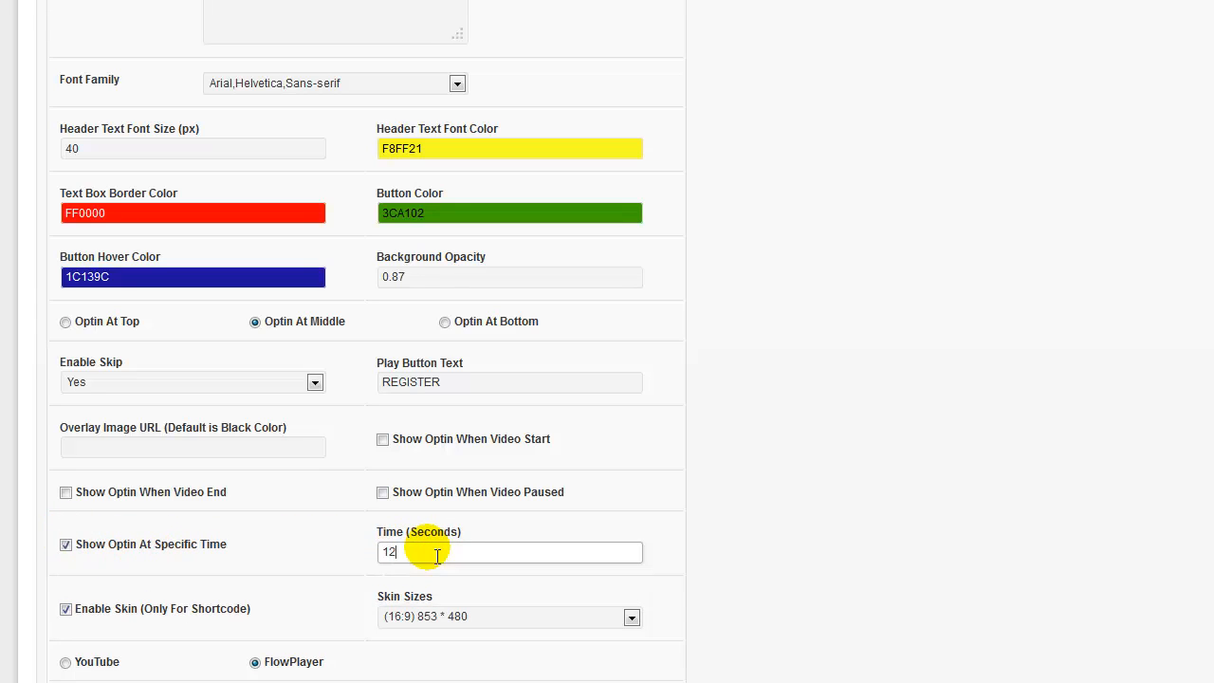
click(739, 512)
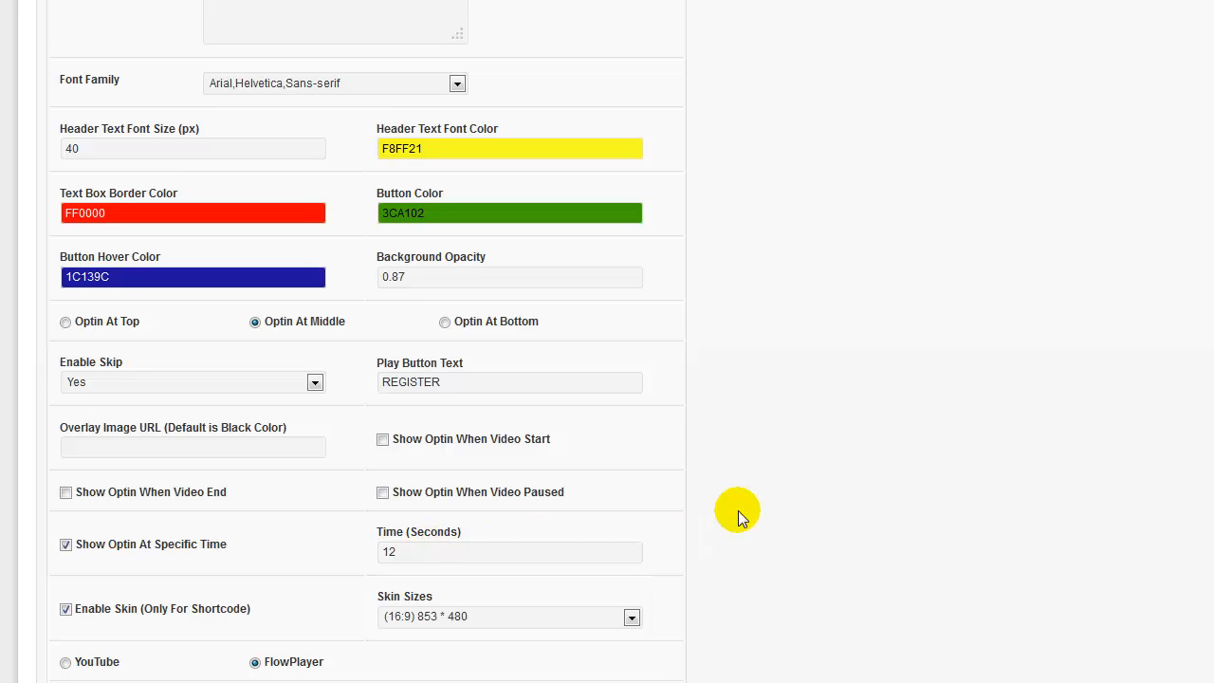
Turn off Hide Controlbar in the FlowPlayer settings and update the page.
scroll(739, 512, down, 1)
scroll(738, 510, down, 2)
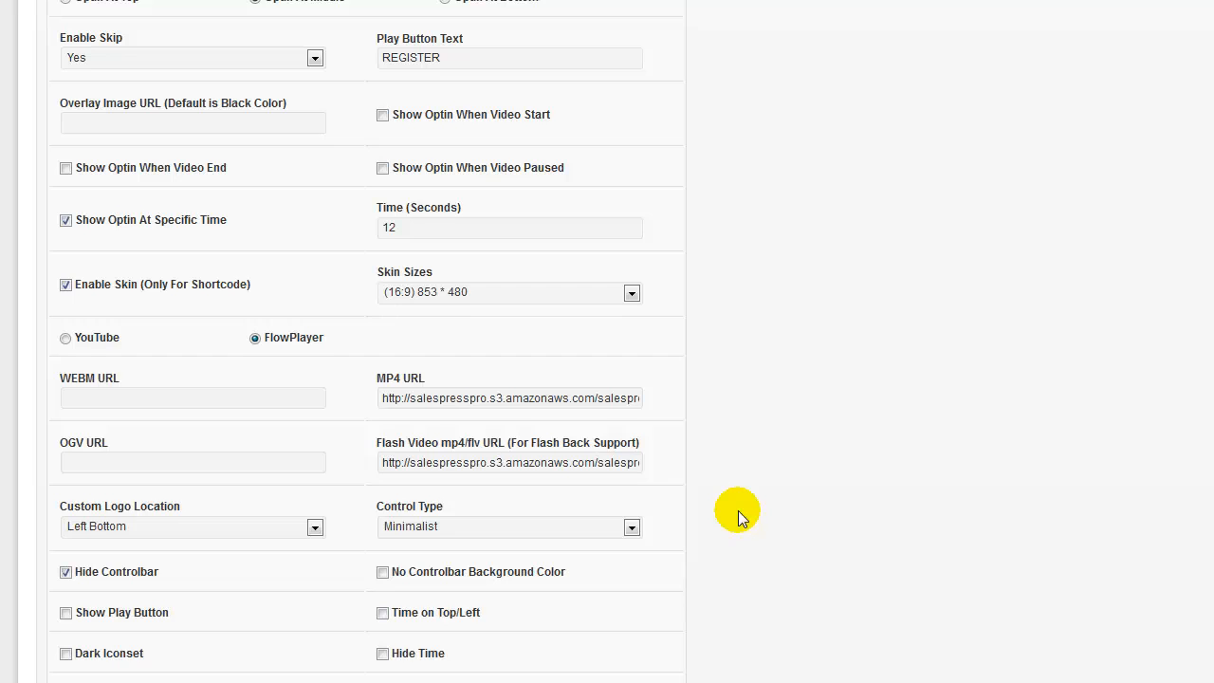
scroll(737, 510, down, 2)
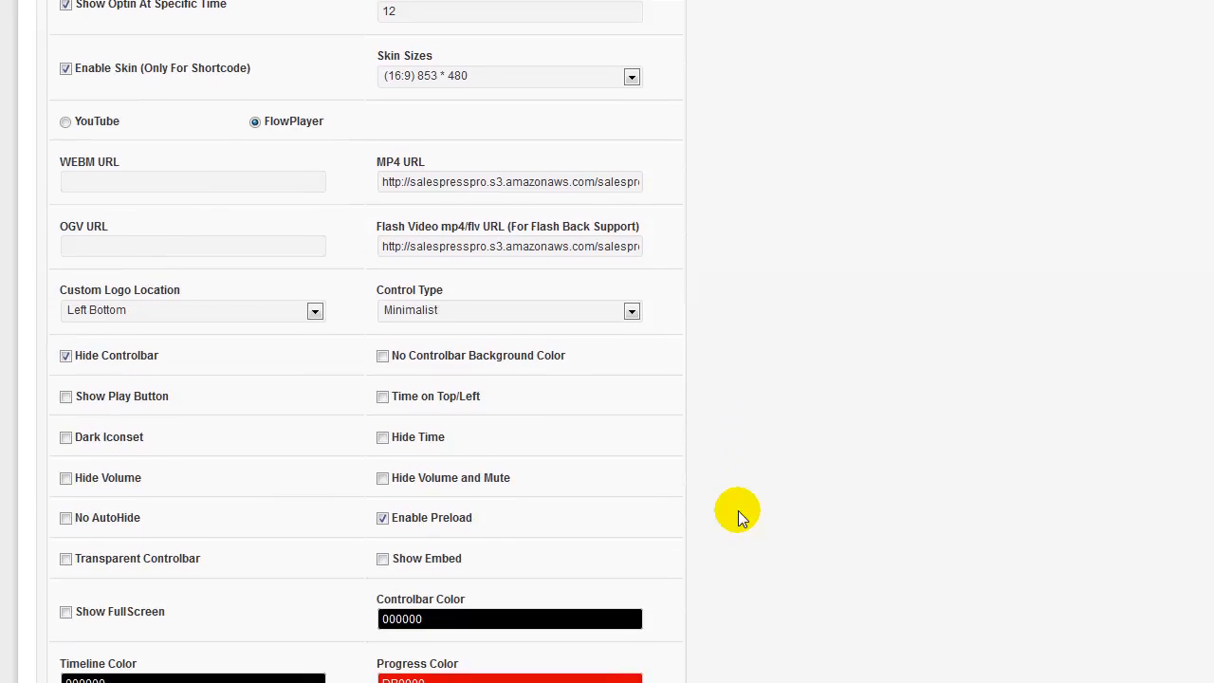
click(65, 359)
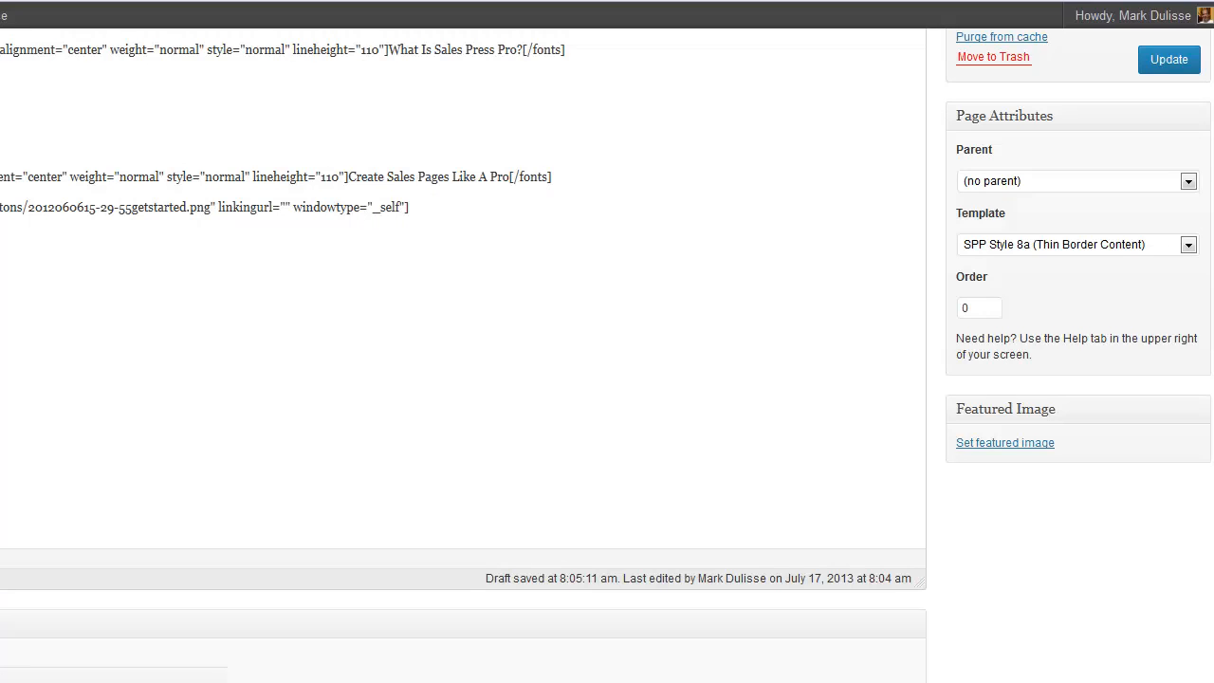
scroll(1175, 71, up, 3)
click(1168, 187)
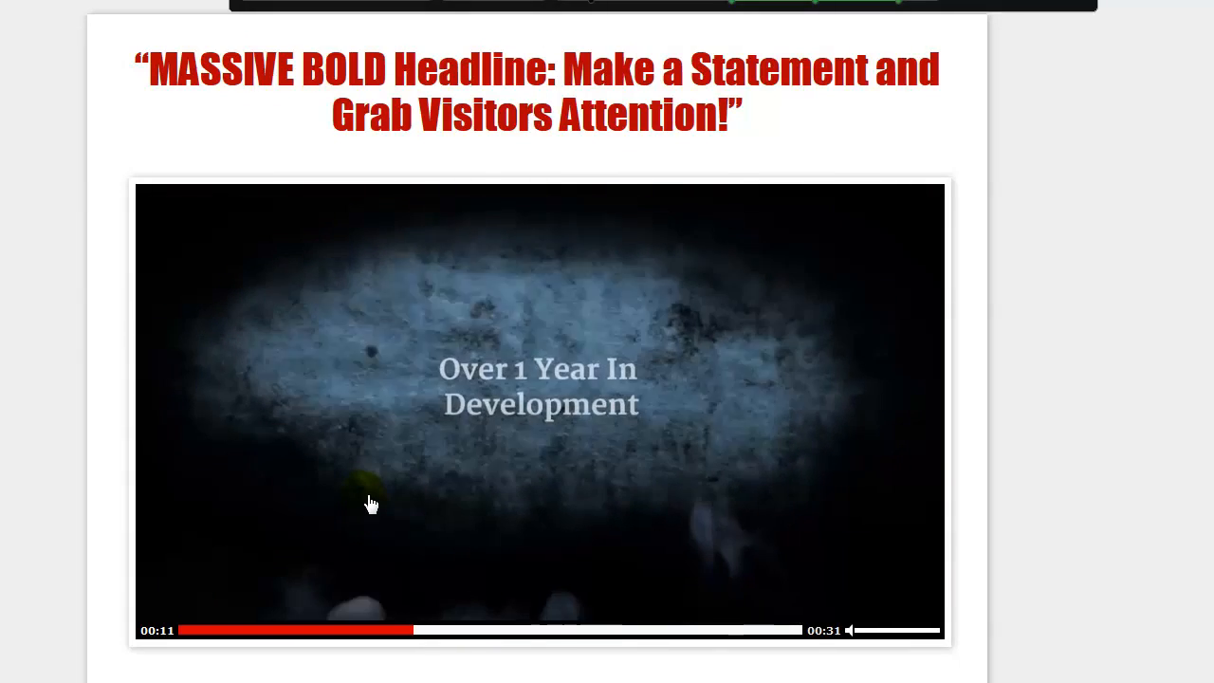
Check the timed Buy Now call to action over the video on the live page.
click(369, 497)
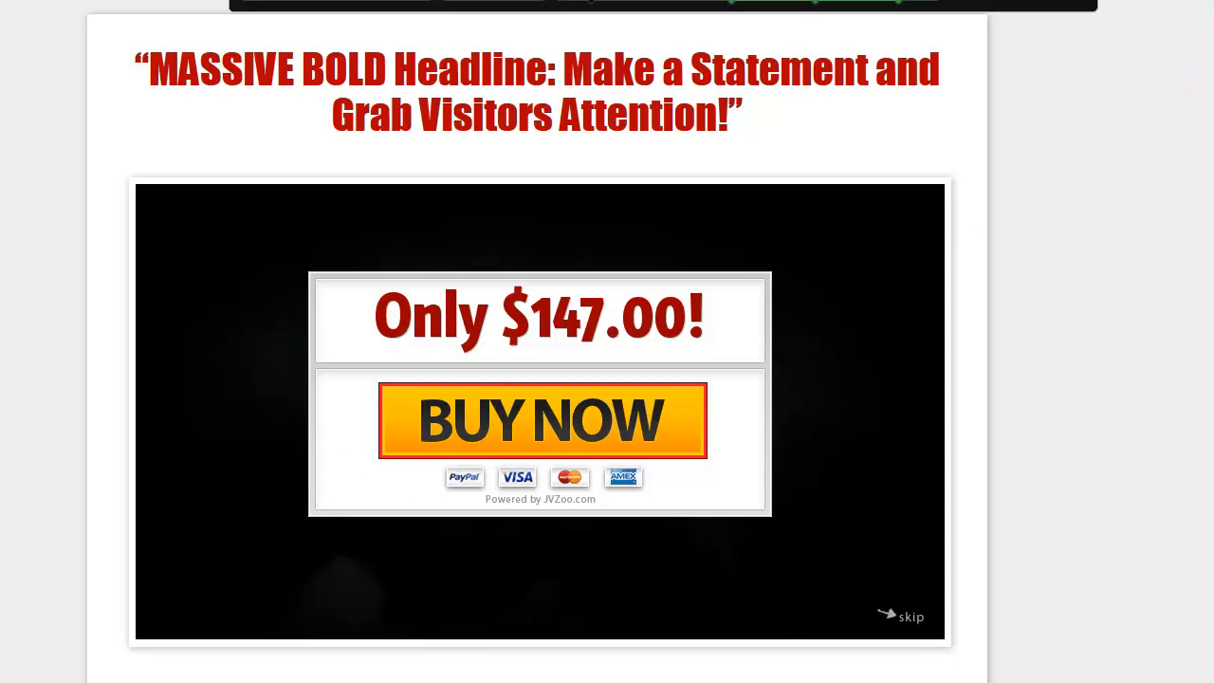
scroll(538, 348, up, 1)
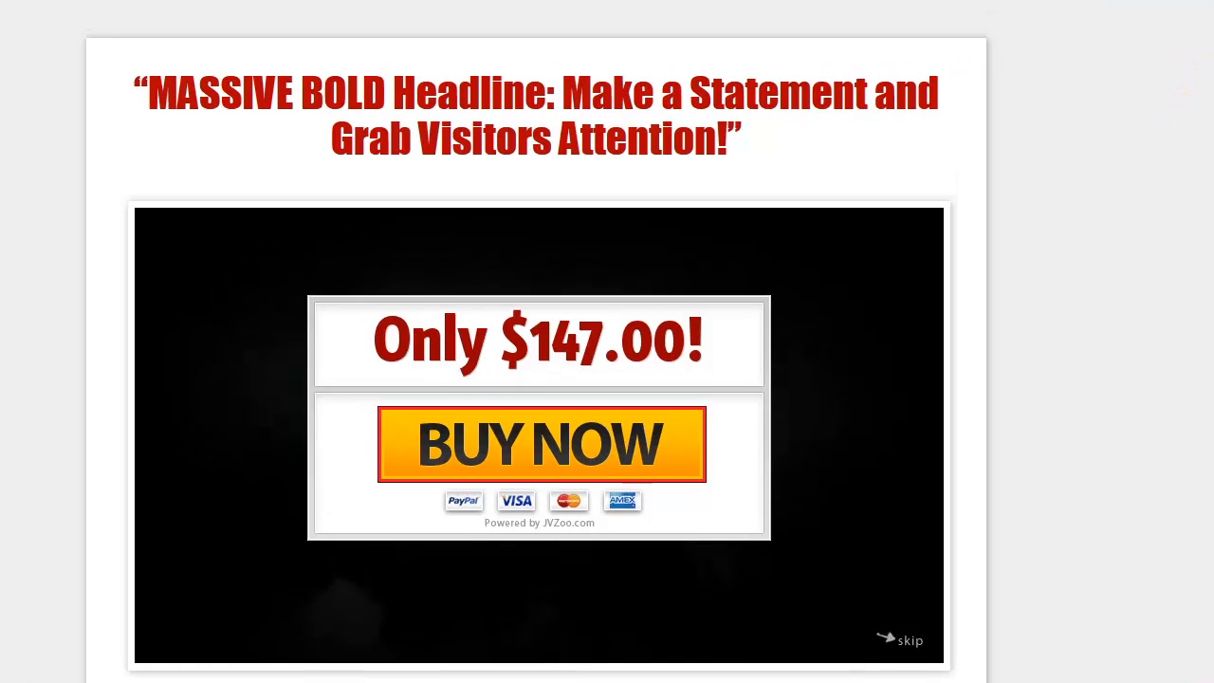
scroll(539, 348, down, 1)
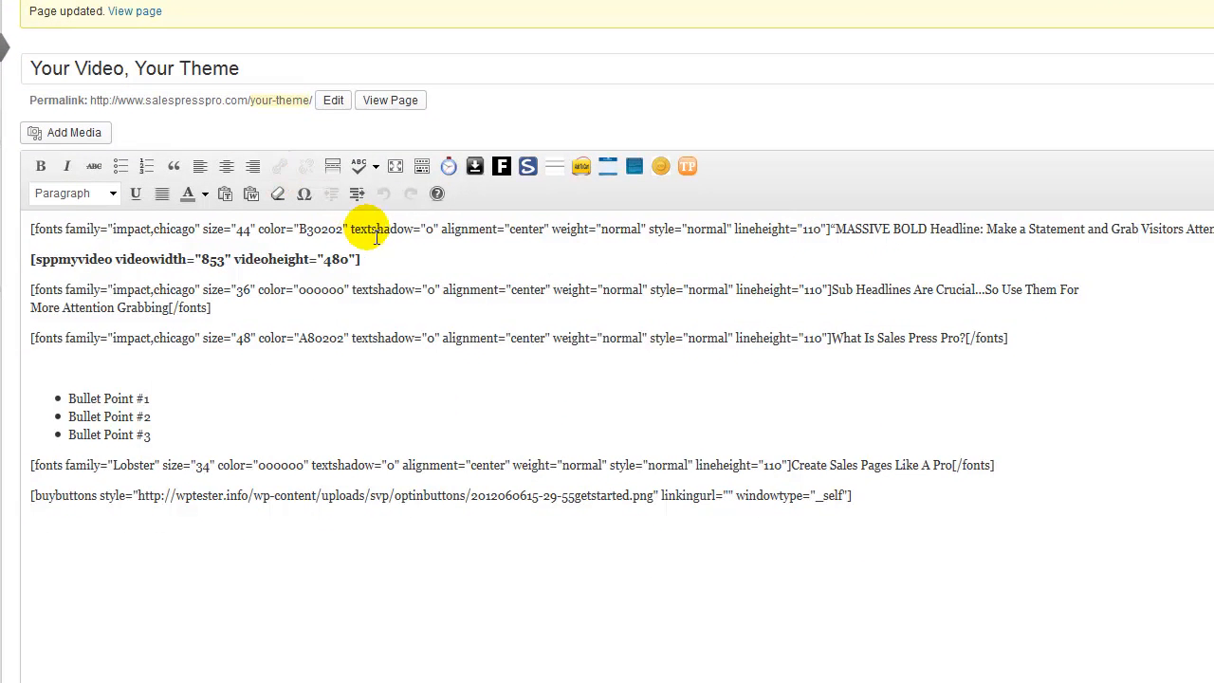
Delete the sppmyvideo shortcode line from the page content.
drag(375, 270, 32, 263)
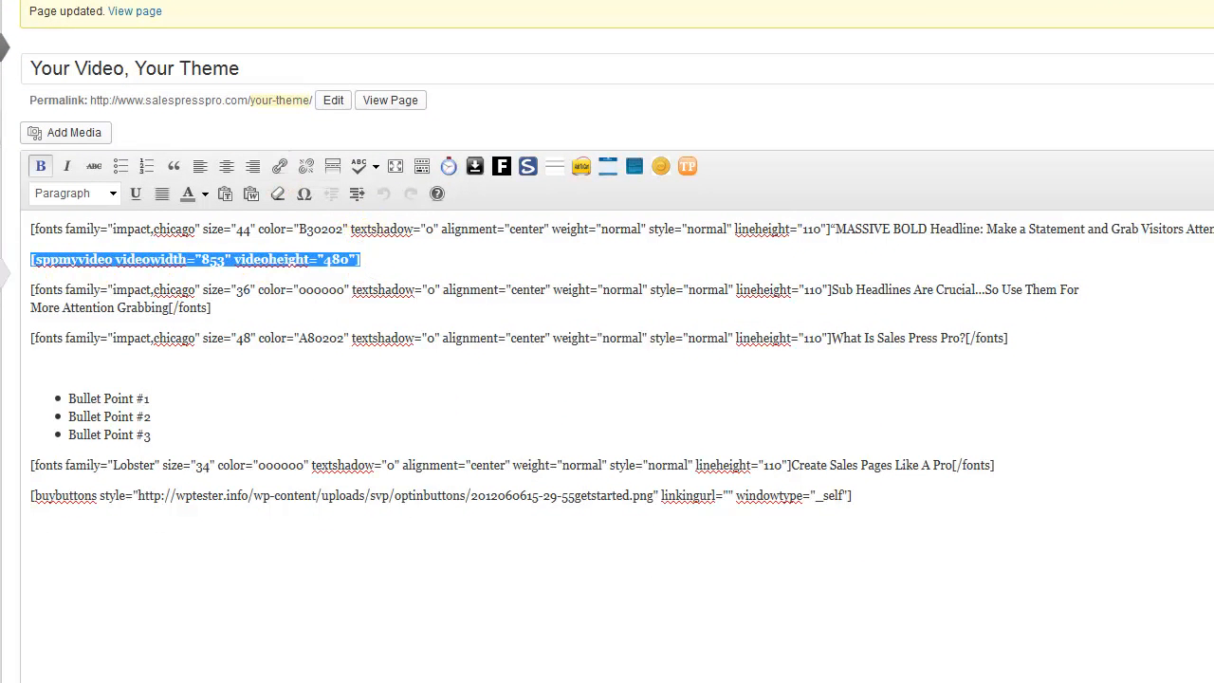
key(Delete)
key(Delete)
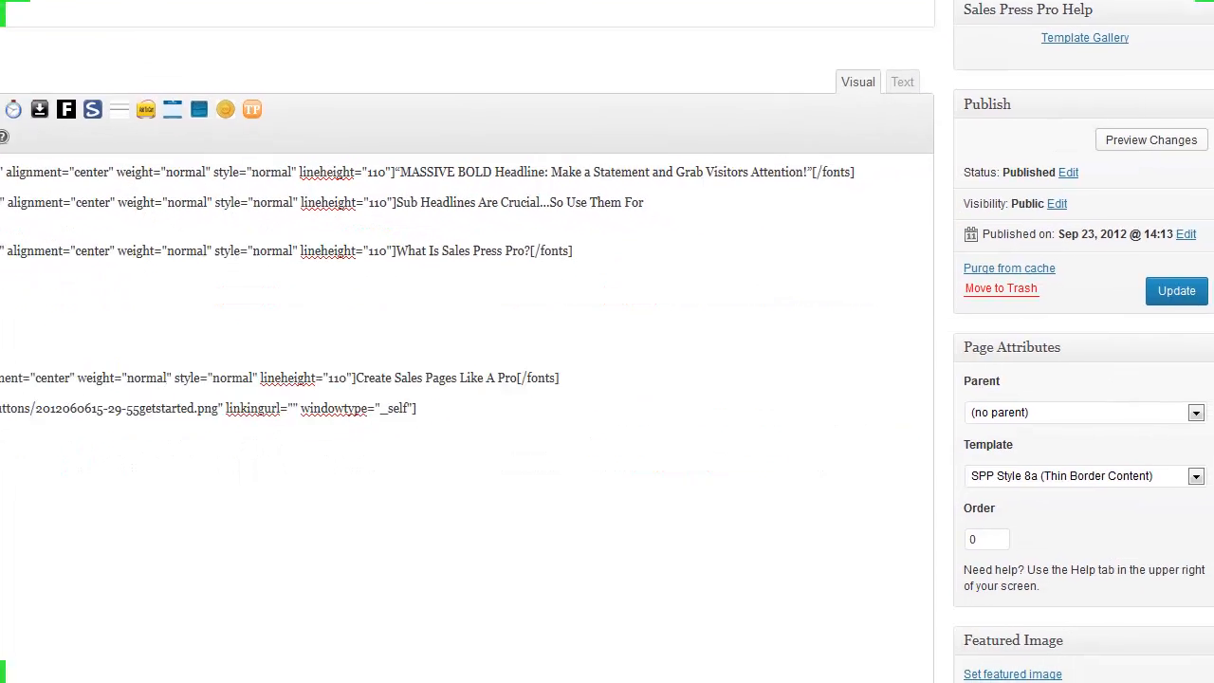
Set the page template to SPP Style 8 (Thin Border Video/Content).
click(1079, 463)
drag(1162, 350, 1161, 369)
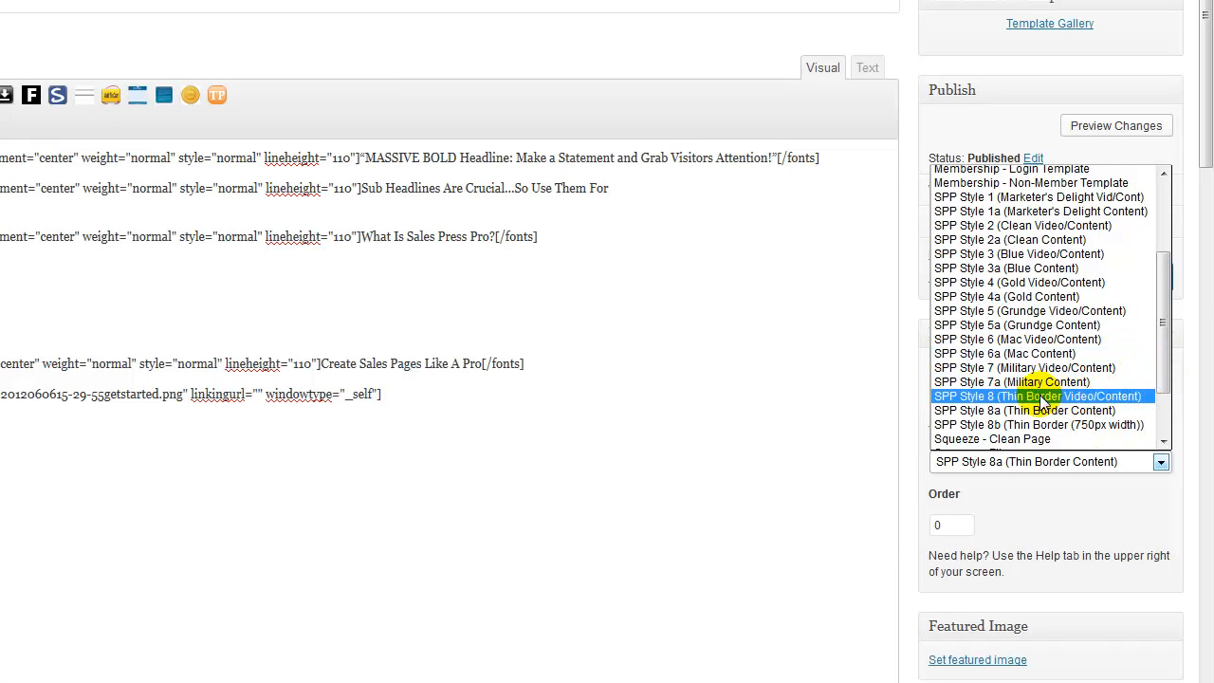
click(1071, 397)
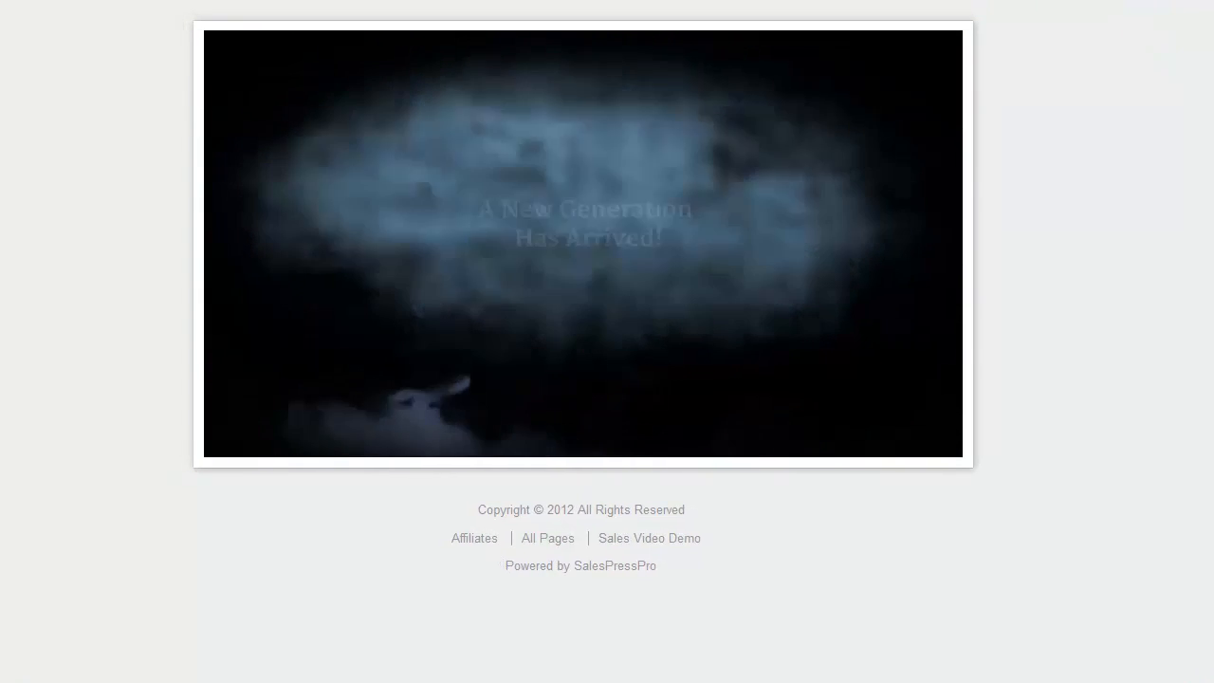
Switch the page template to SPP Style 5 (Grundge Video/Content), update the page and check the video on the reloaded live page.
click(488, 123)
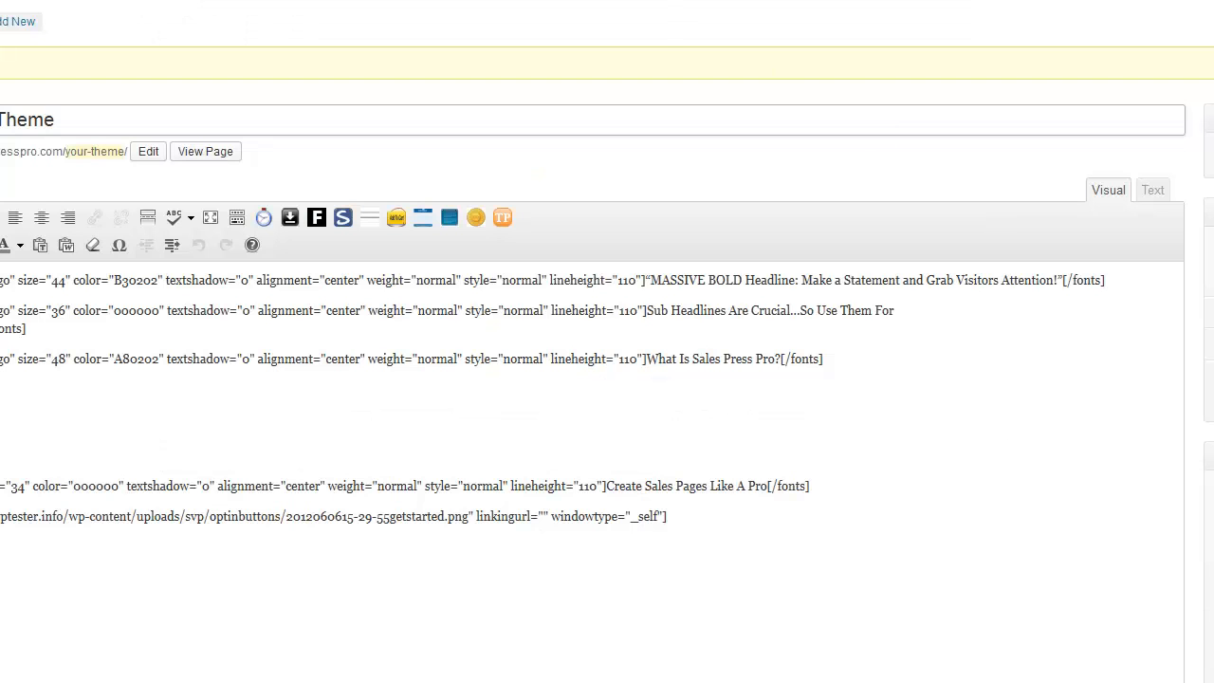
click(1178, 426)
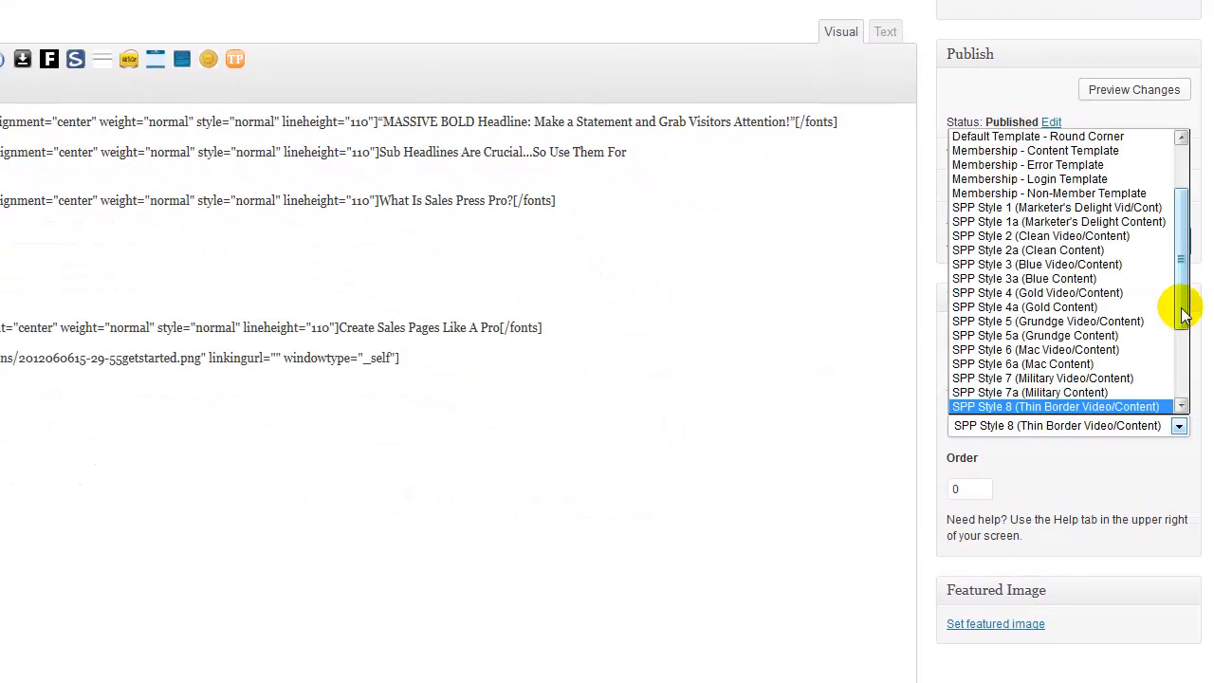
drag(1180, 307, 1185, 355)
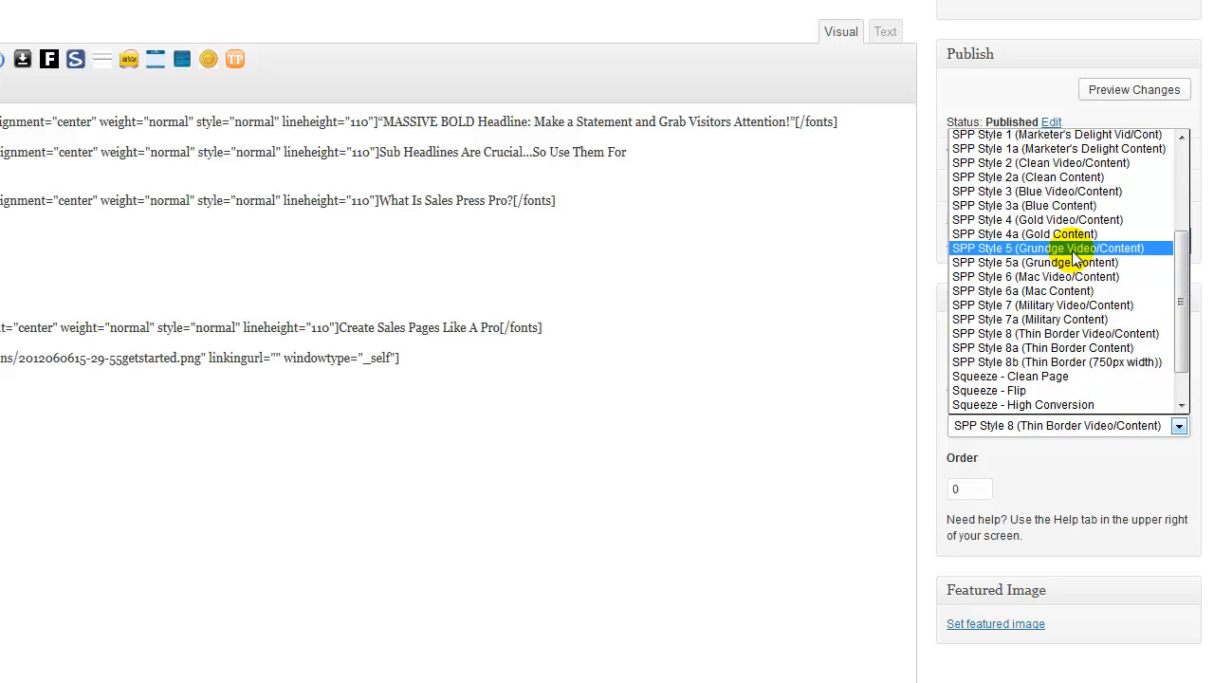
click(1075, 254)
click(1174, 243)
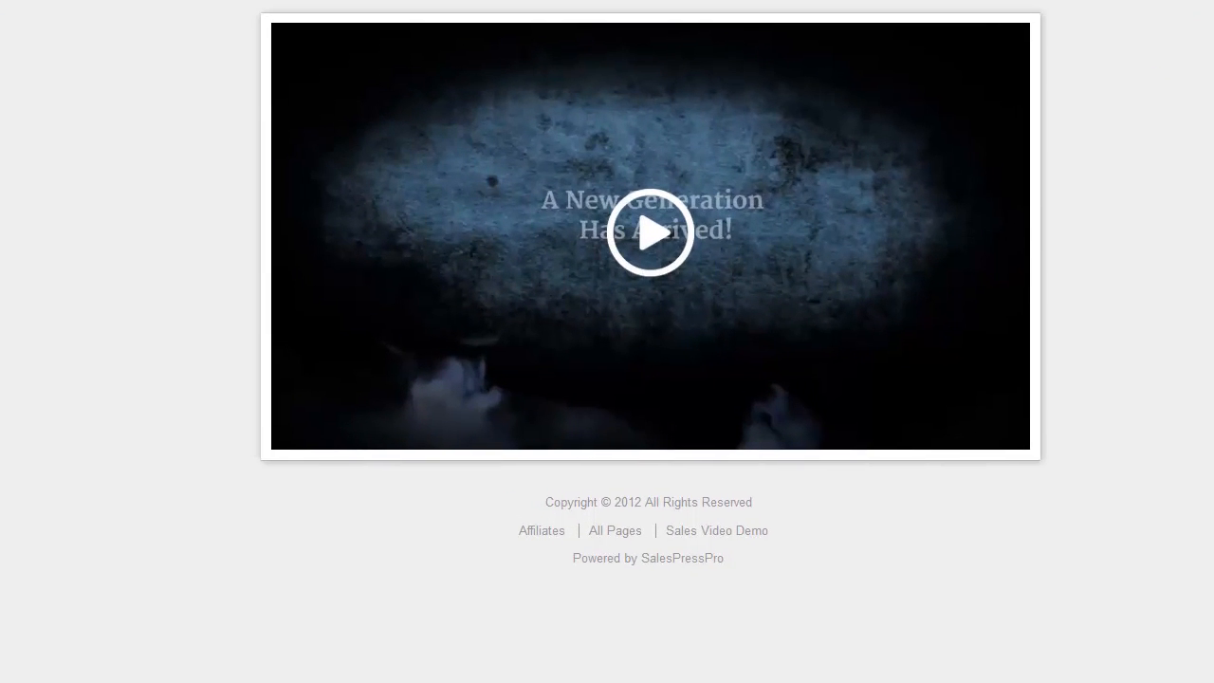
key(F5)
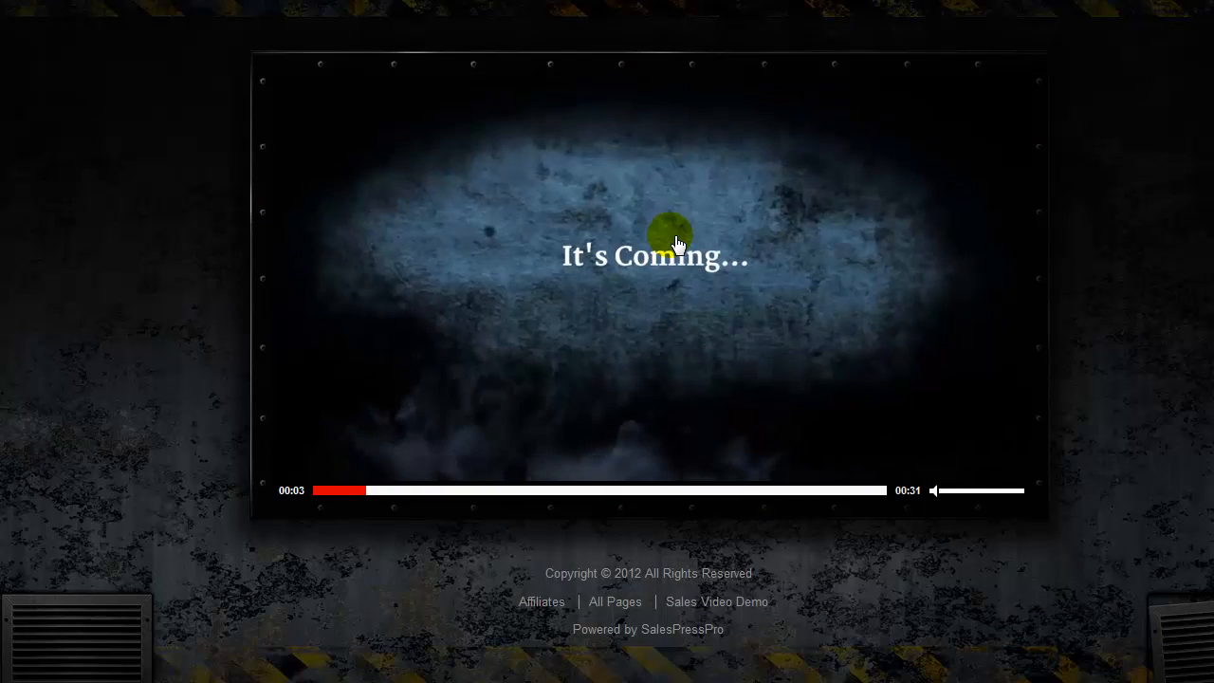
click(675, 243)
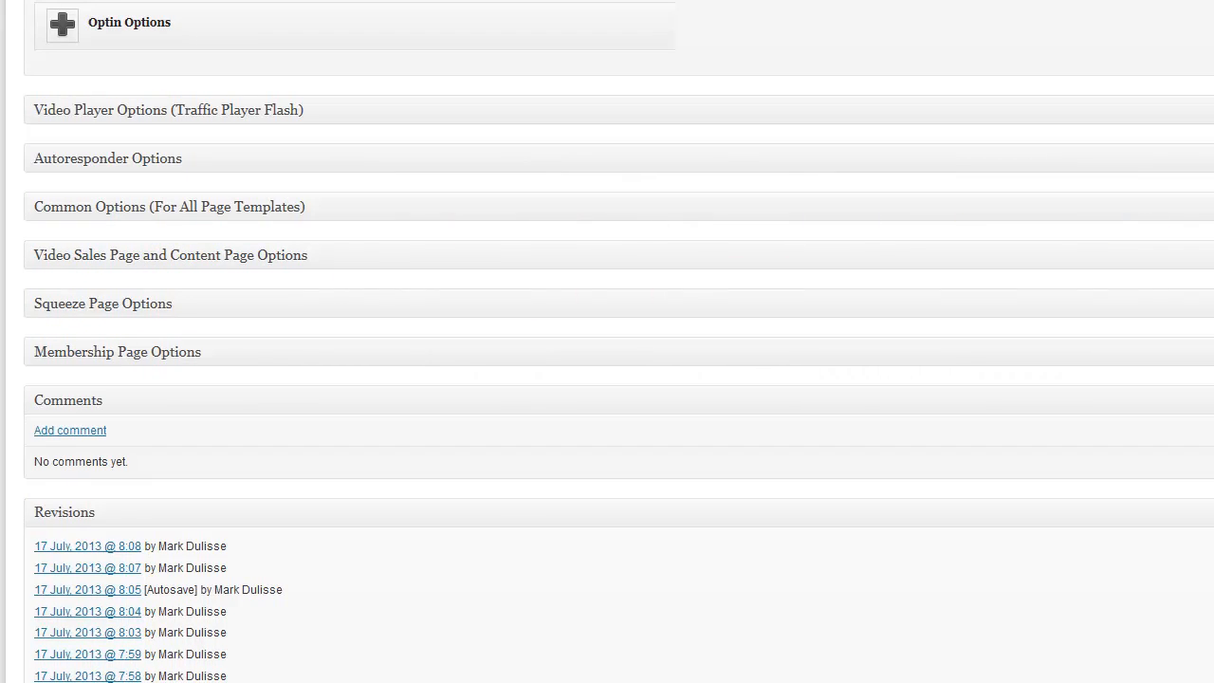
Turn off Disable Main Content Box in the Content Box Options for video sales and content pages.
click(1212, 255)
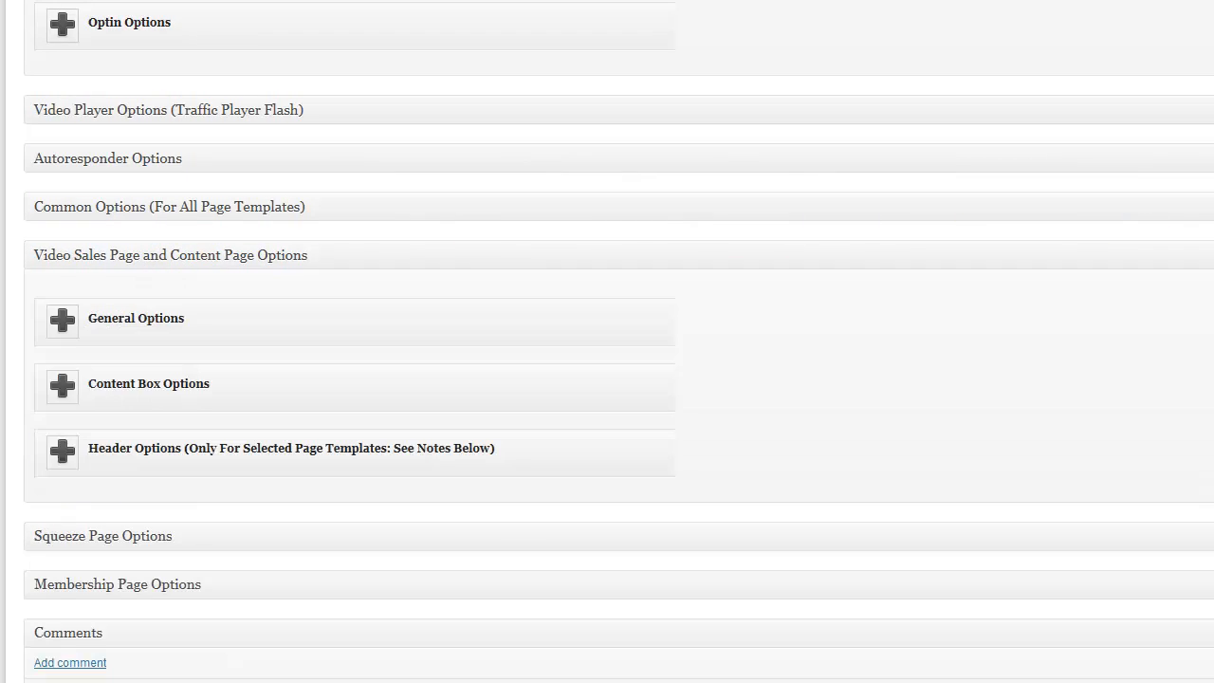
click(63, 386)
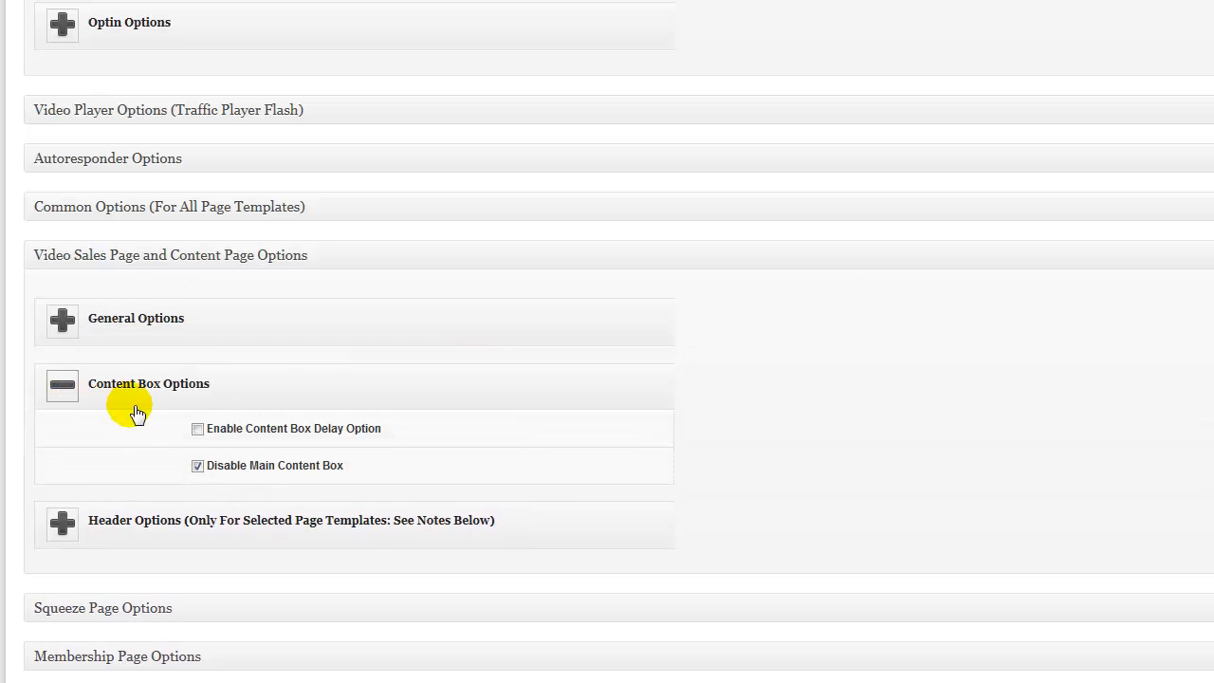
click(198, 466)
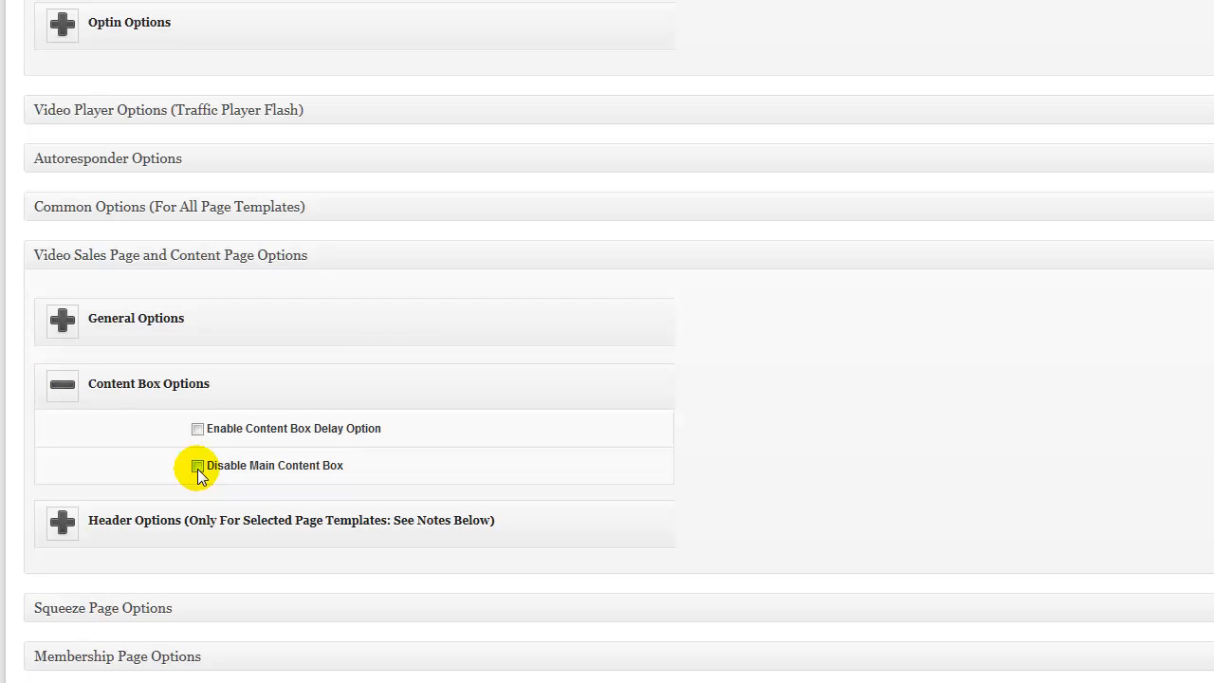
scroll(618, 343, up, 10)
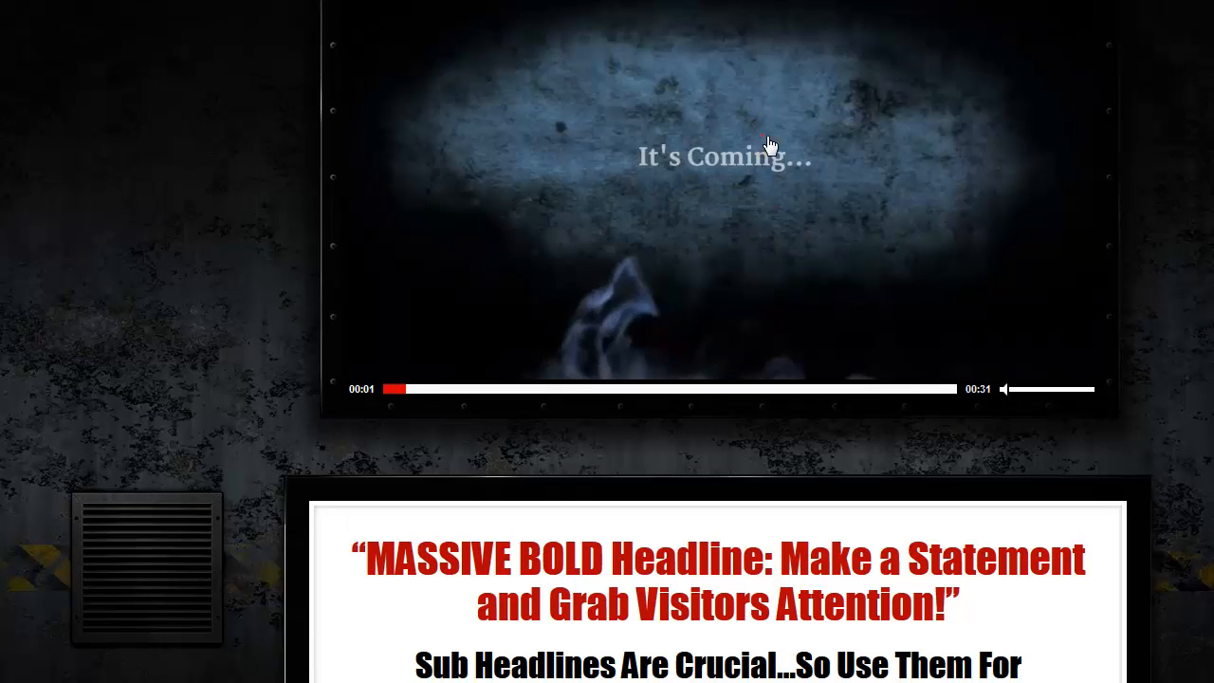
Pause the video on the live page and look over the main content box below it.
click(768, 144)
scroll(717, 341, down, 6)
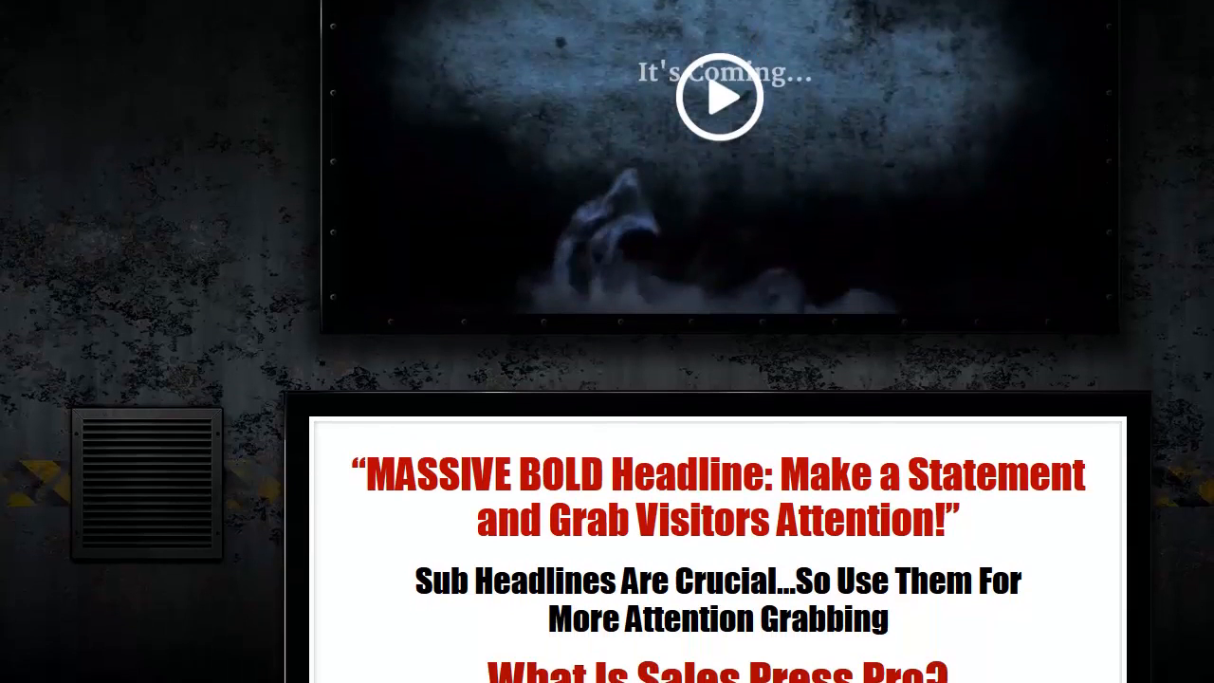
scroll(718, 341, up, 6)
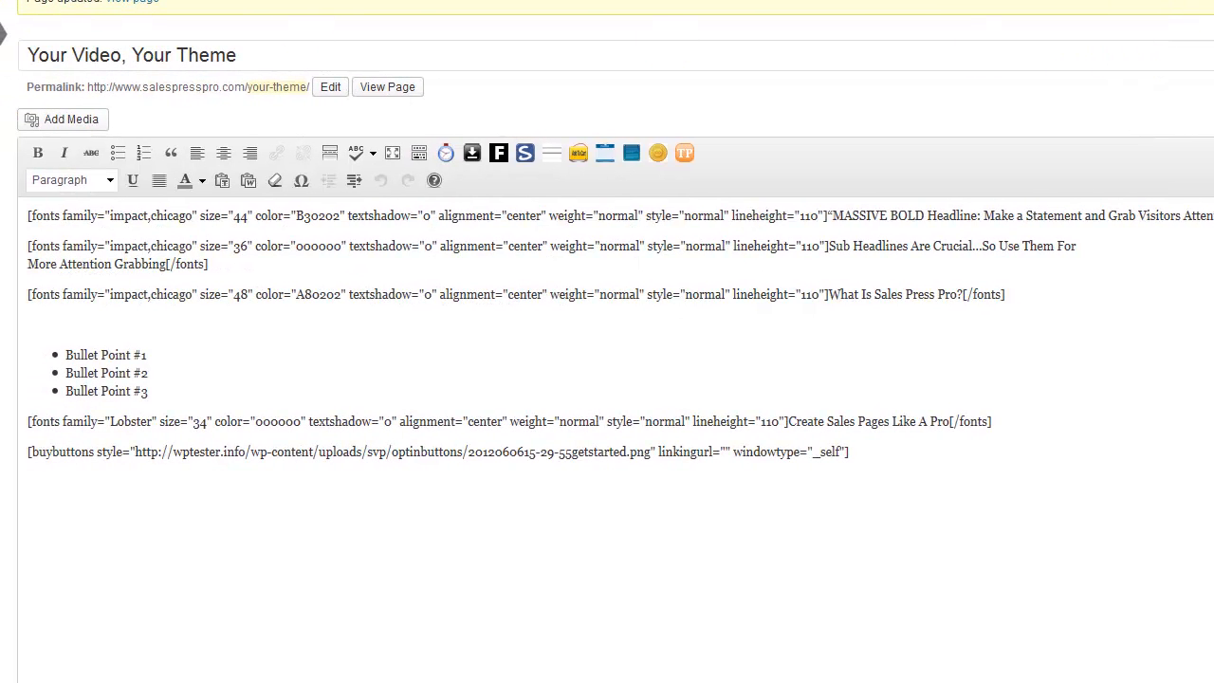
Enable the order button in the Below Video Options of the options common to all page templates.
scroll(607, 380, down, 10)
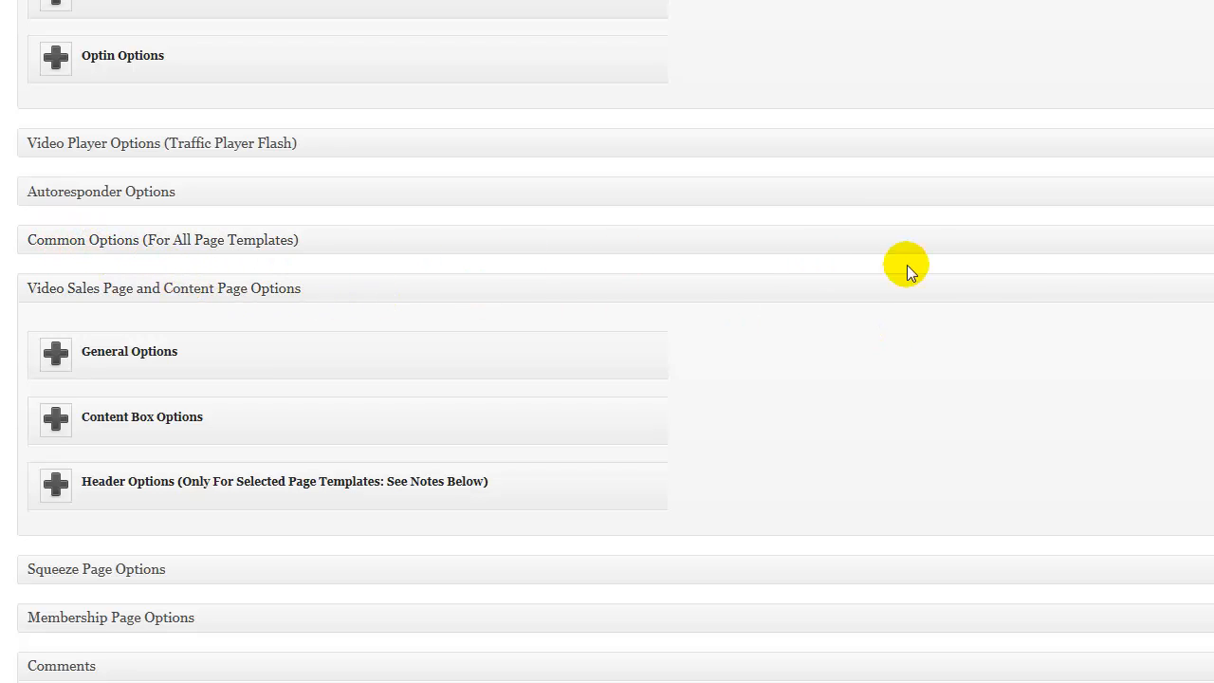
click(1212, 240)
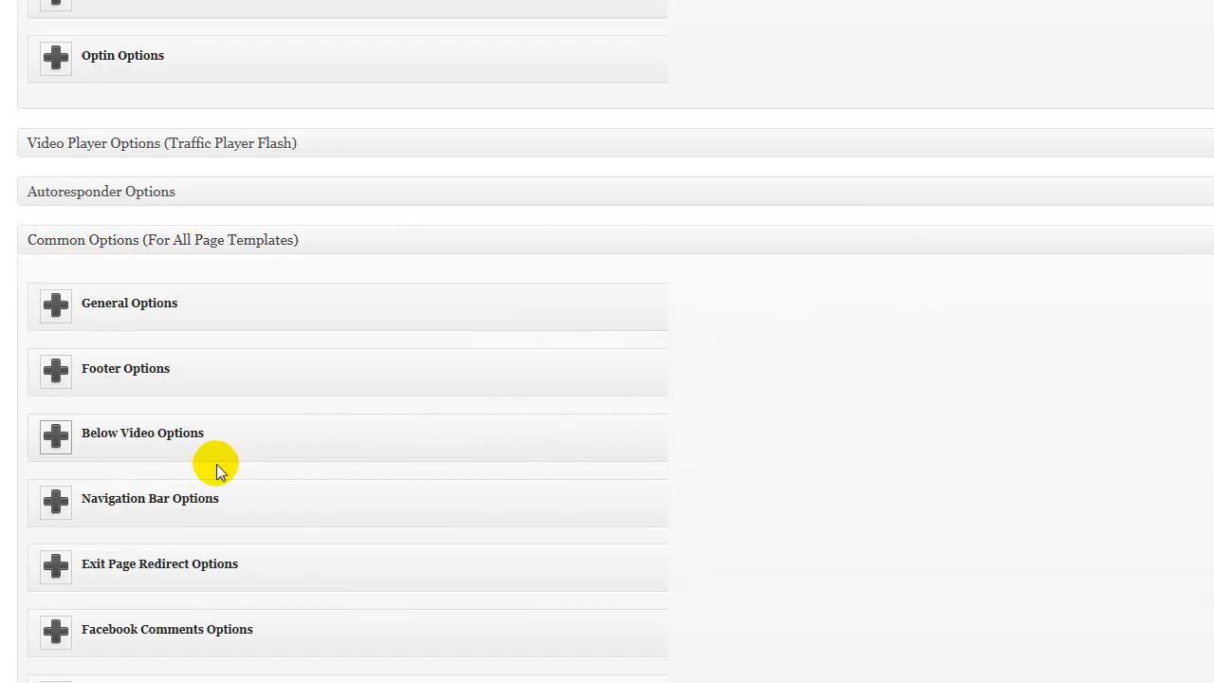
click(56, 436)
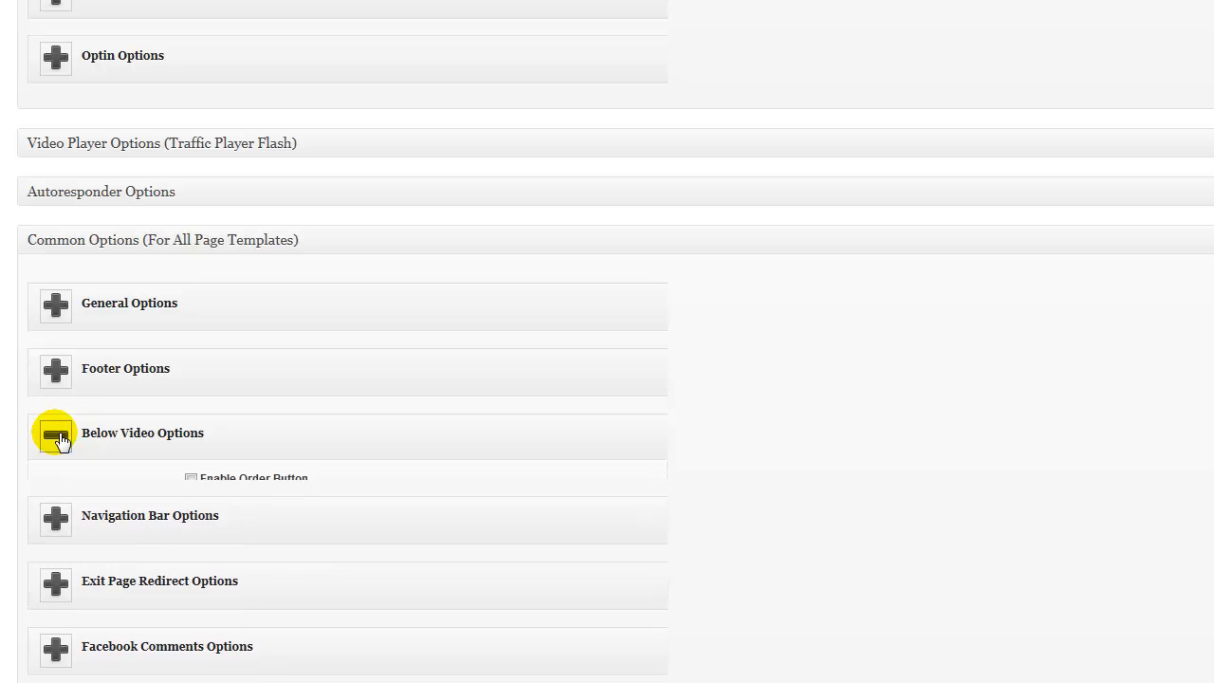
click(190, 480)
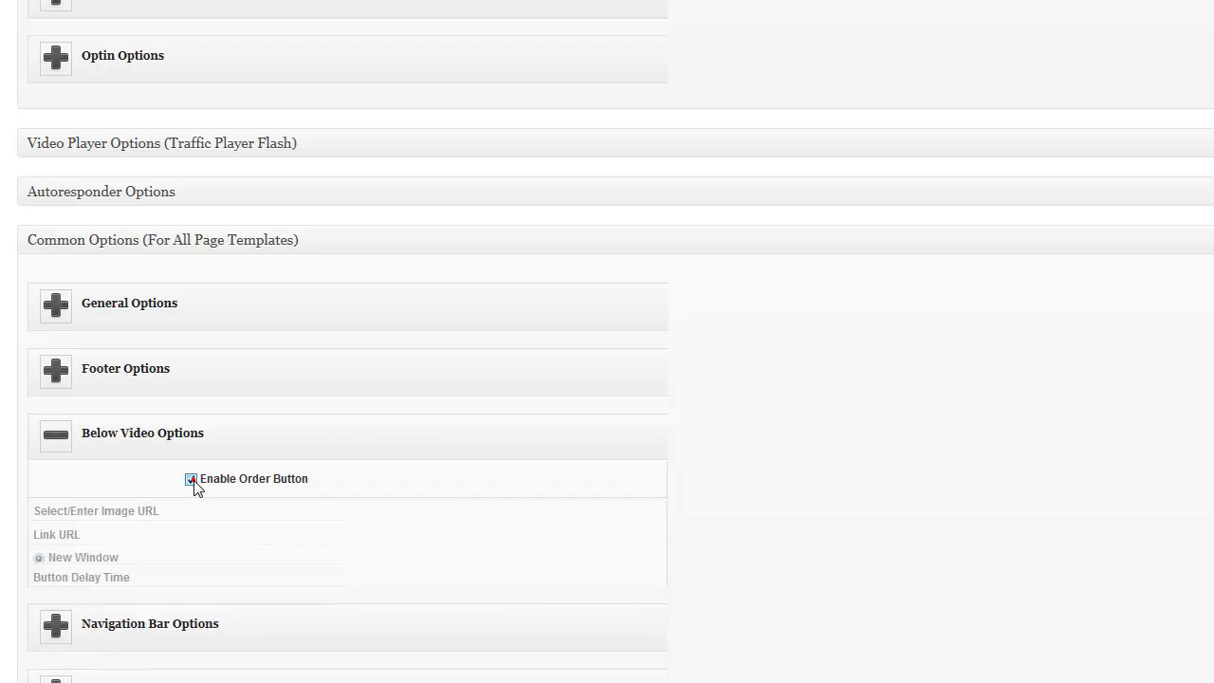
scroll(706, 497, down, 3)
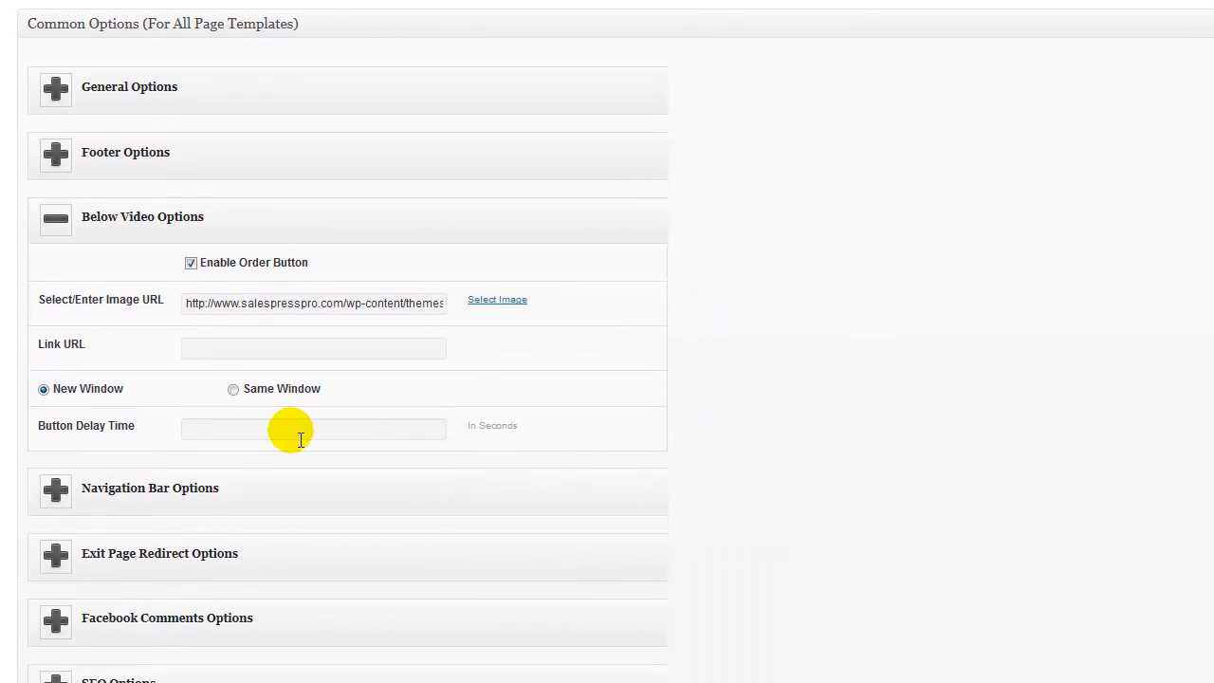
click(300, 439)
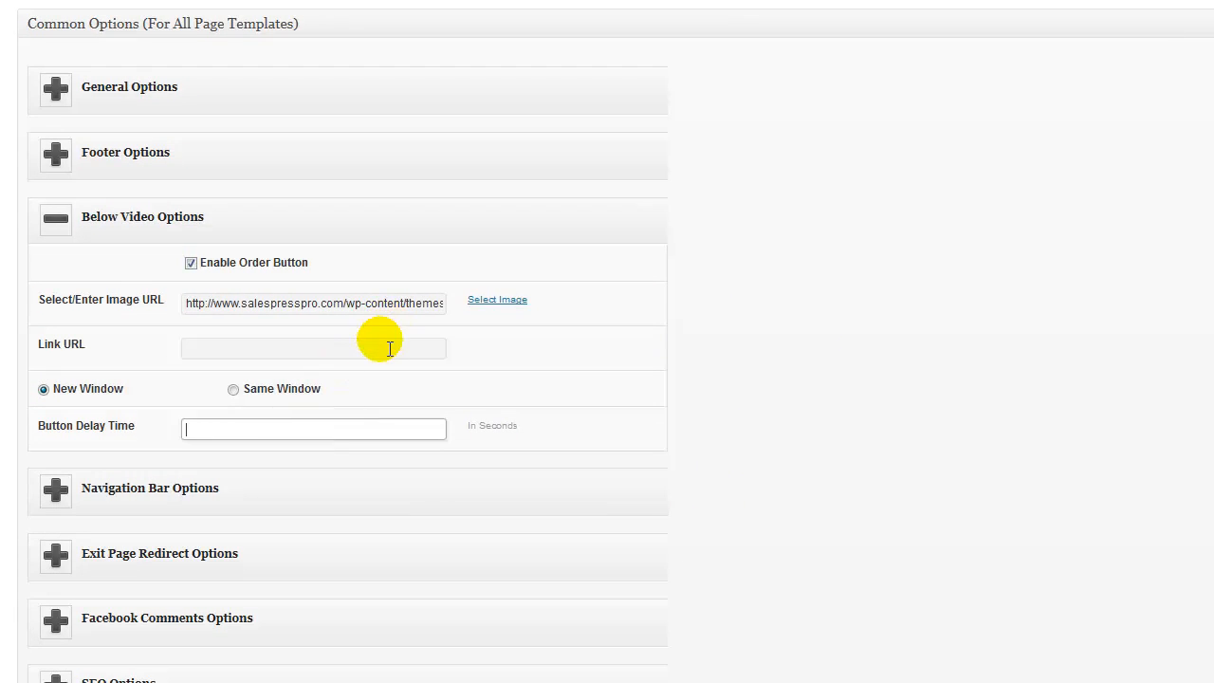
Choose the yellow Buy Now! button with the red circle as the order button image and update the page.
click(500, 301)
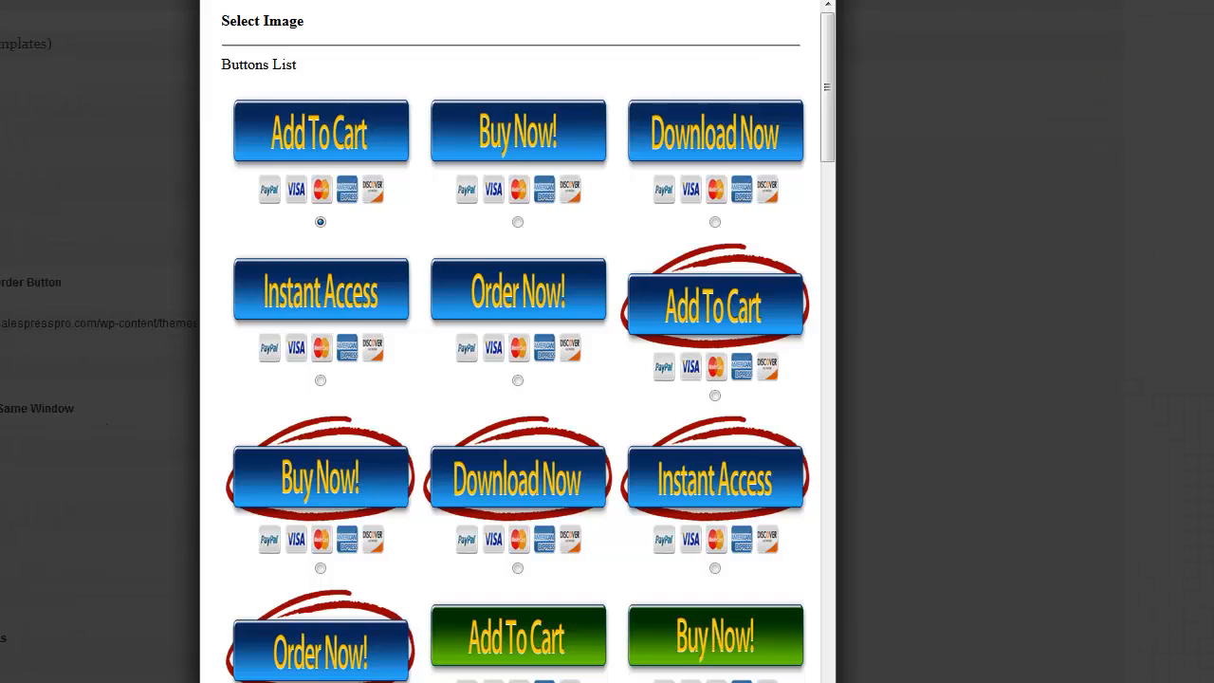
drag(825, 114, 866, 561)
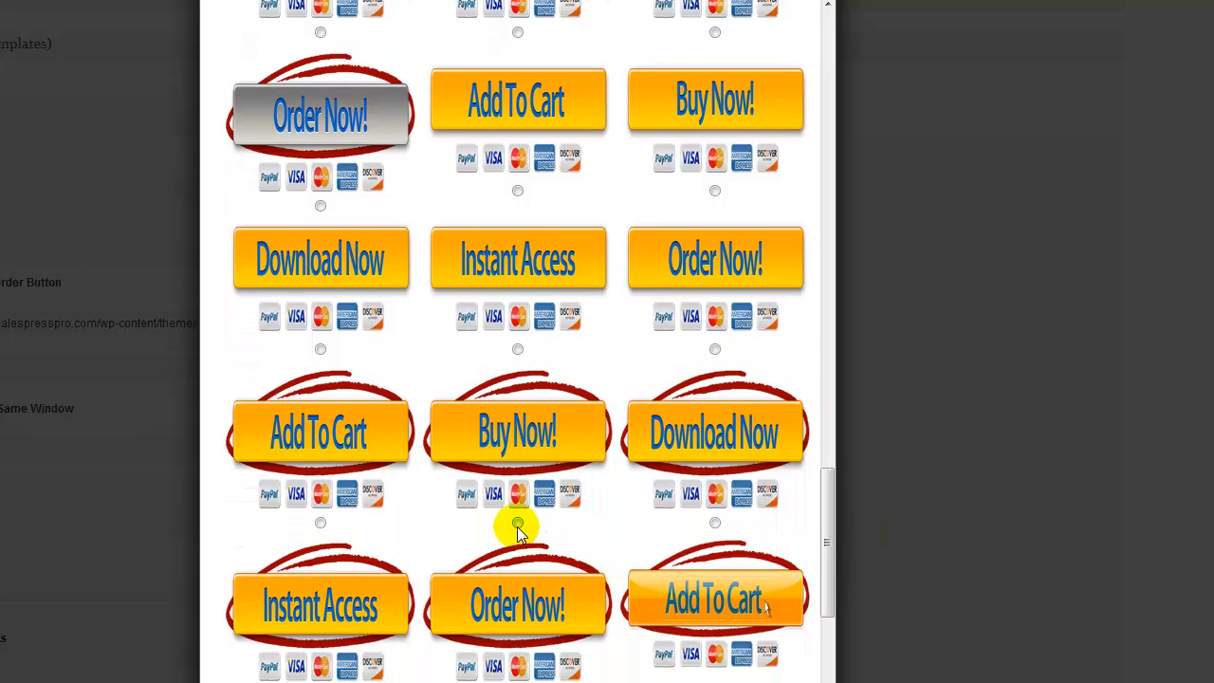
click(517, 525)
scroll(621, 546, down, 2)
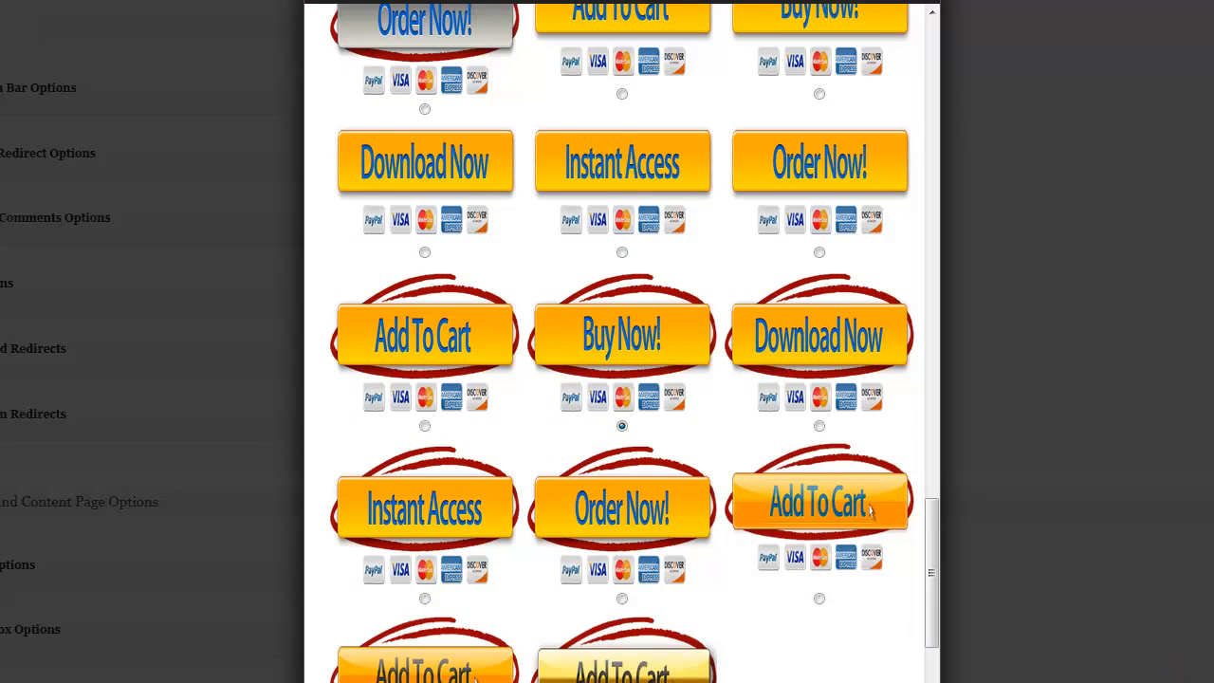
scroll(1193, 671, down, 1)
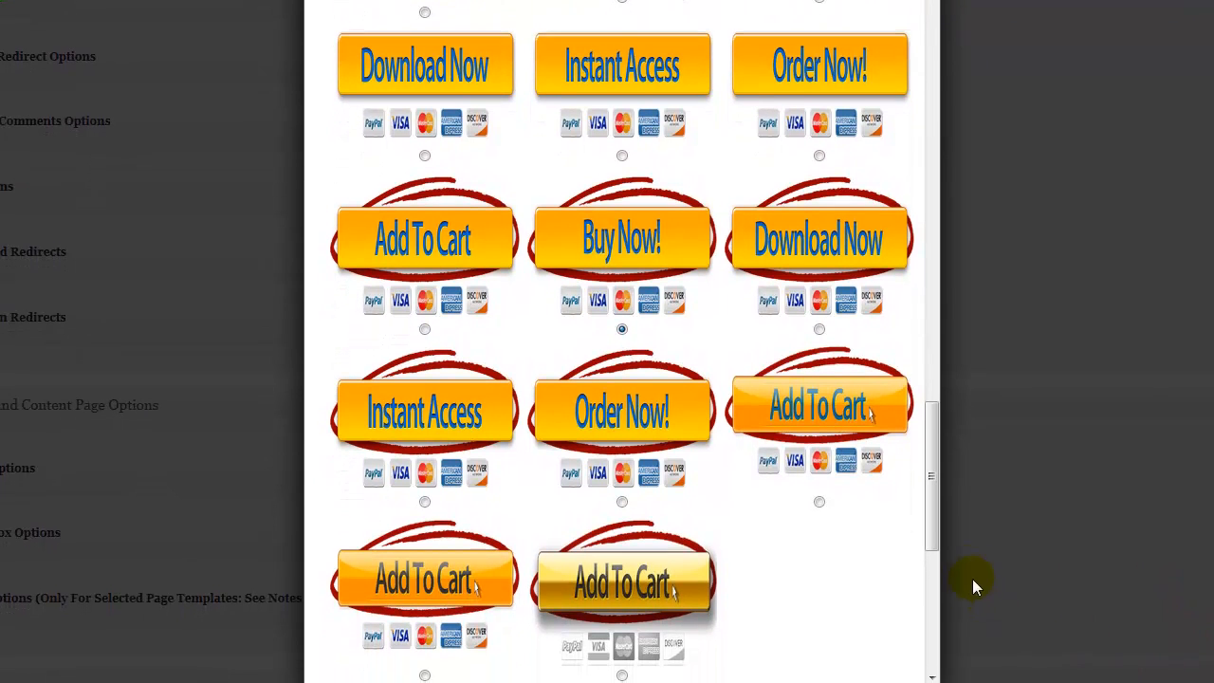
drag(931, 534, 920, 664)
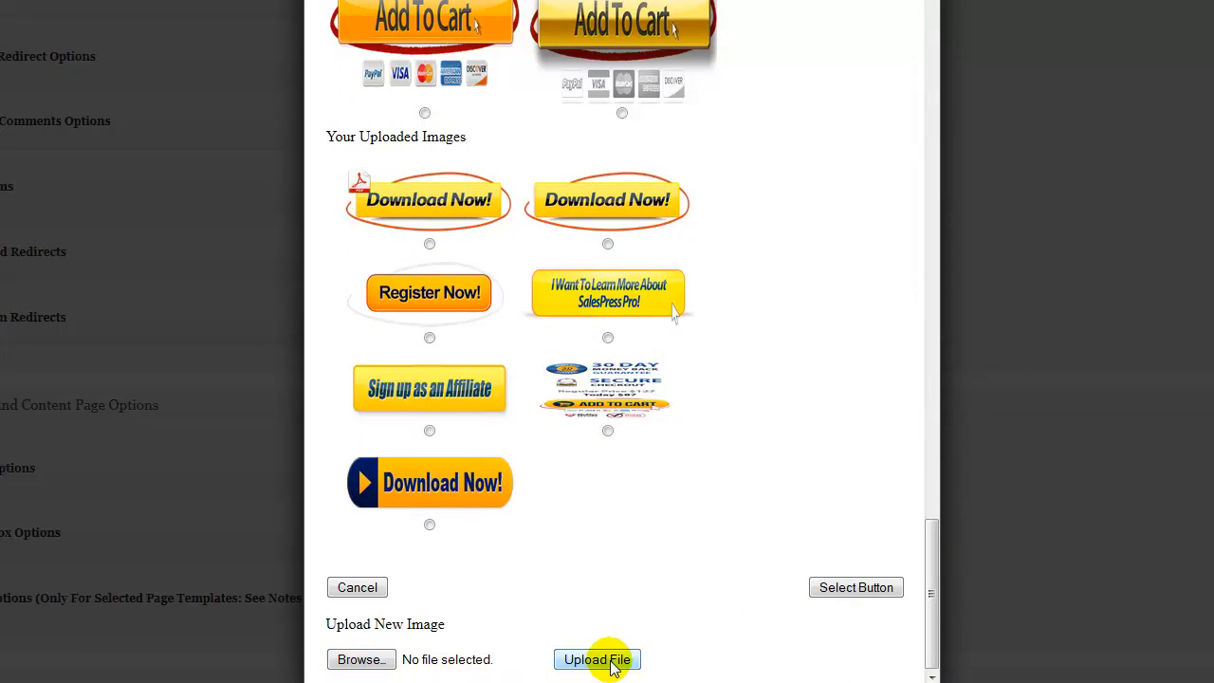
click(441, 366)
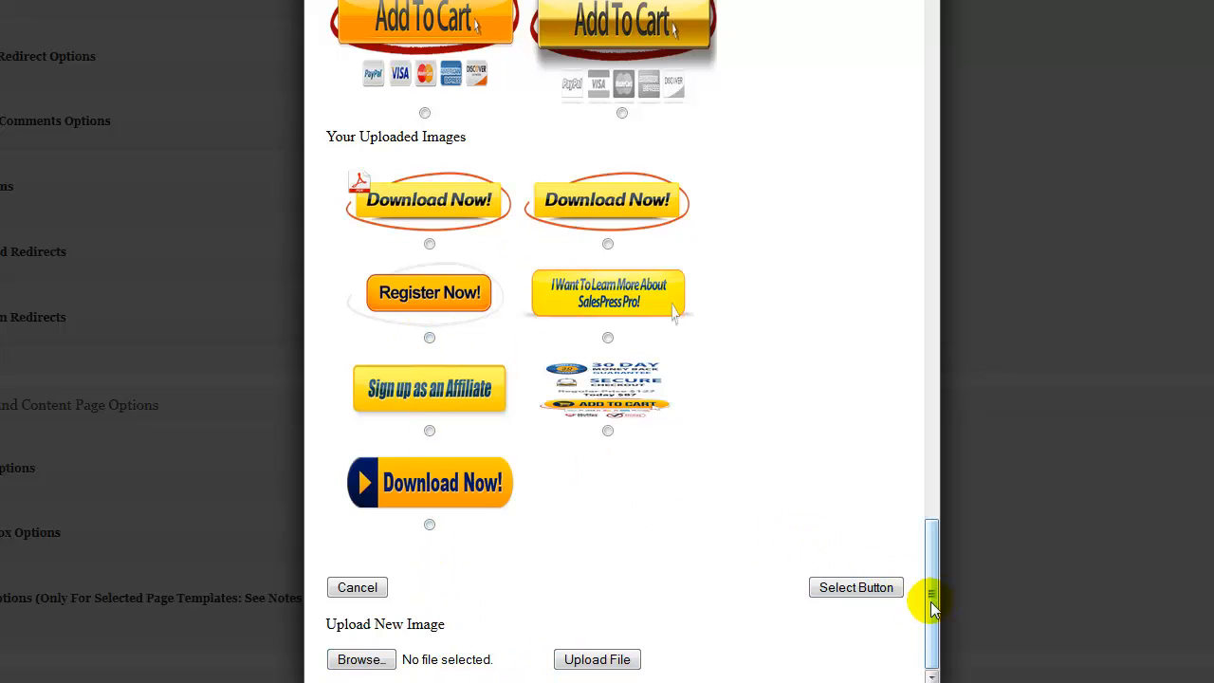
drag(929, 597, 934, 626)
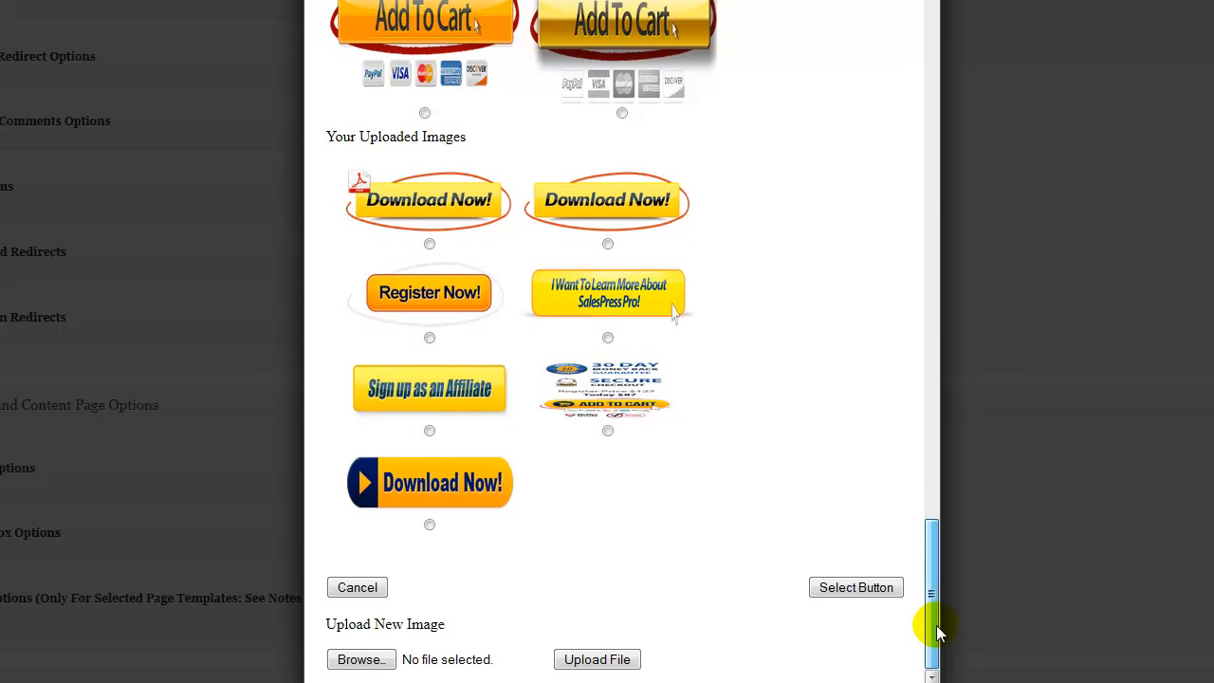
click(855, 587)
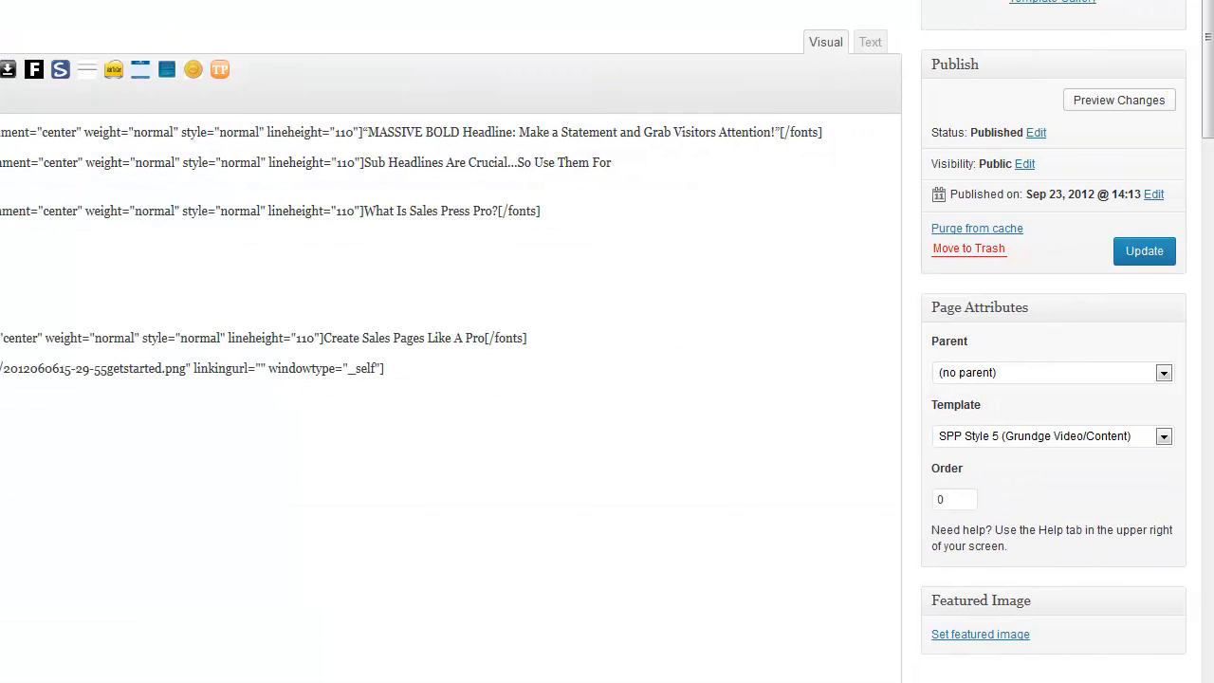
click(1143, 251)
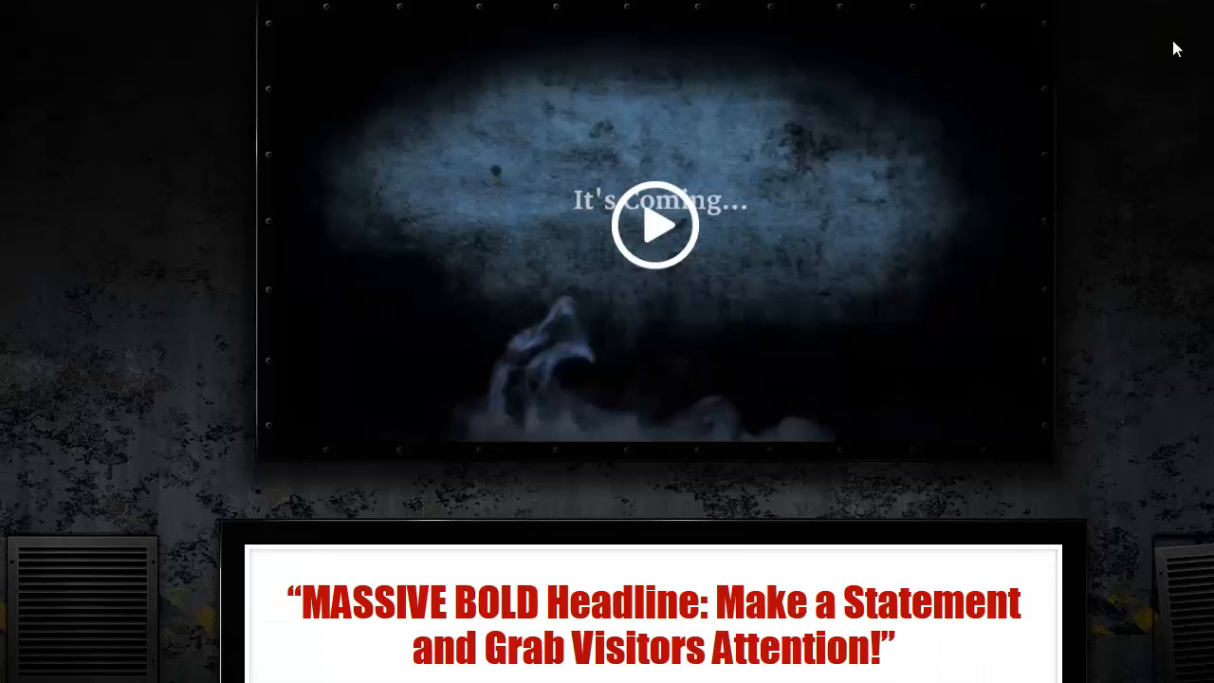